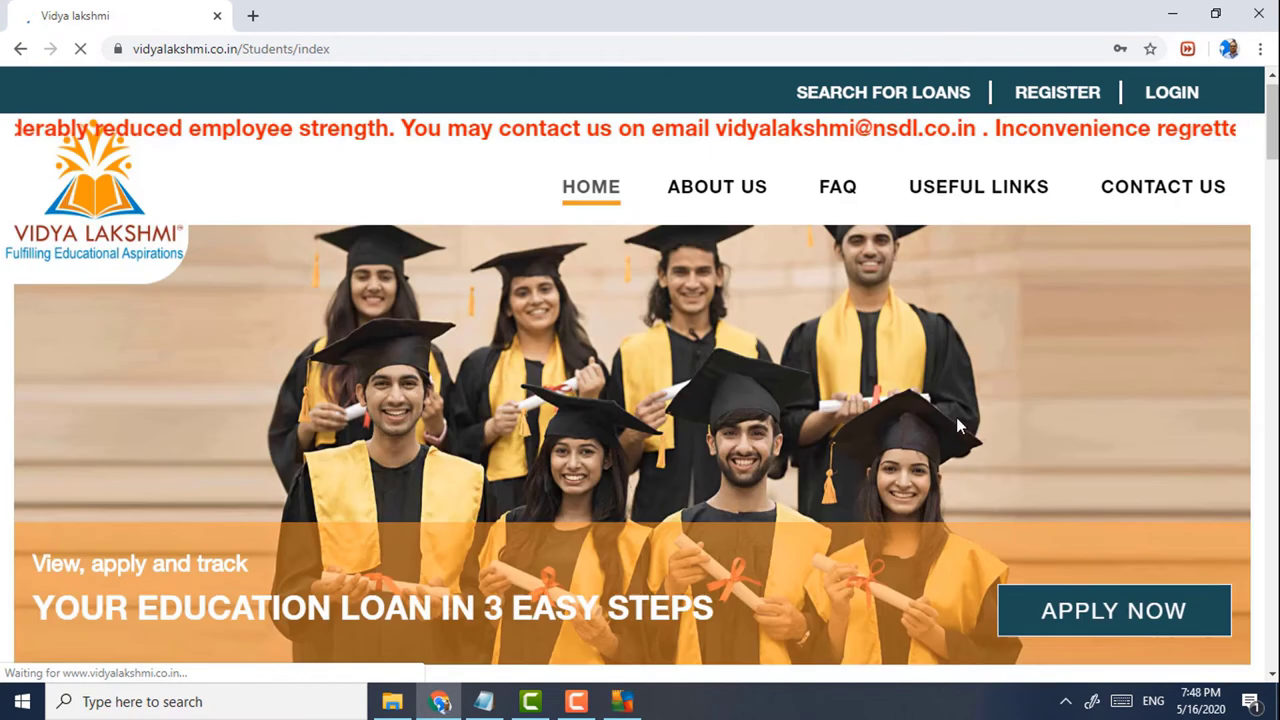
# - Start a new registration with title Mr., the student's first and last name, and mobile number
pyautogui.click(1075, 100)
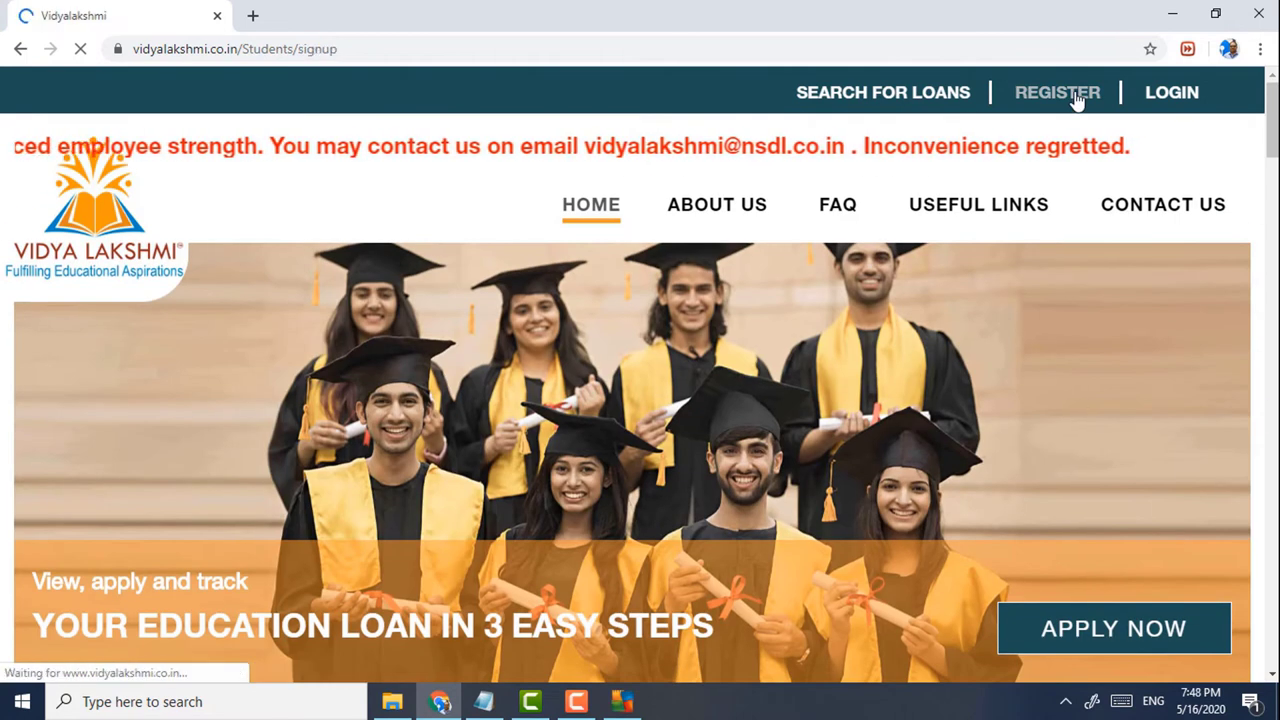
pyautogui.scroll(-2, 995, 160)
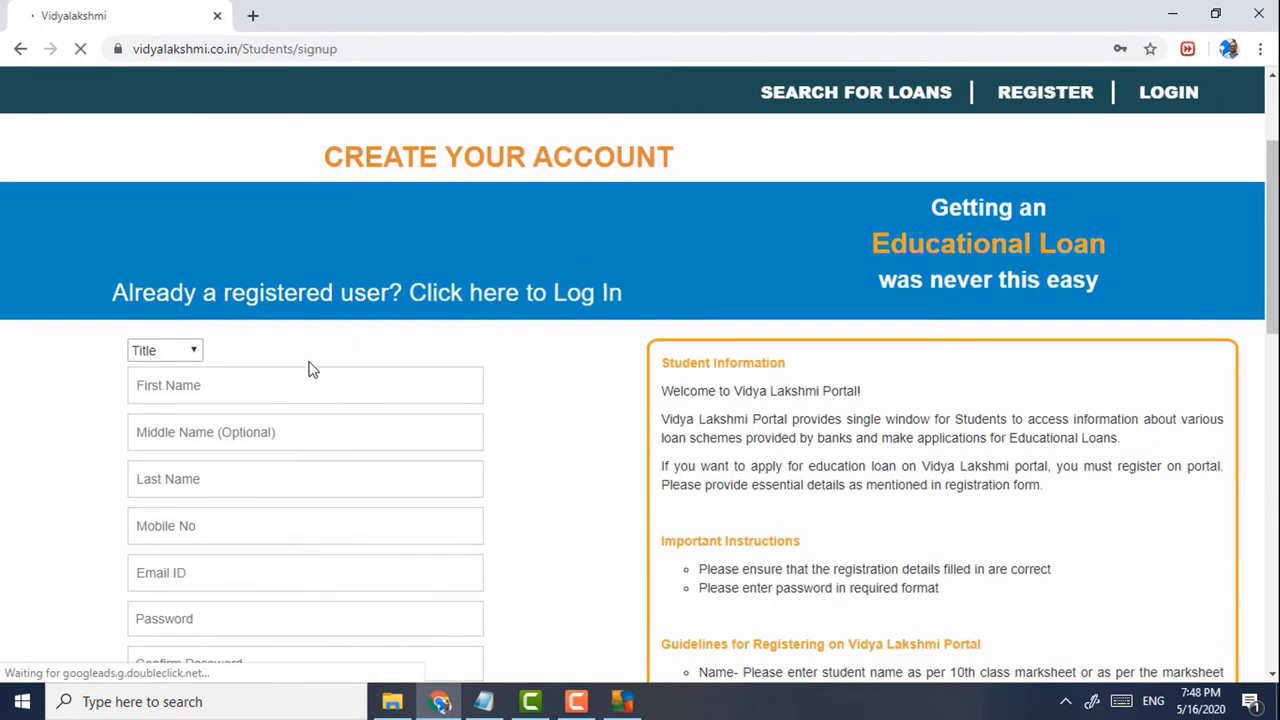
pyautogui.click(171, 350)
pyautogui.click(177, 388)
pyautogui.click(177, 385)
pyautogui.write('m')
pyautogui.press('BackSpace')
pyautogui.press('Tab')
pyautogui.press('Tab')
pyautogui.press('Tab')
pyautogui.write('823999')
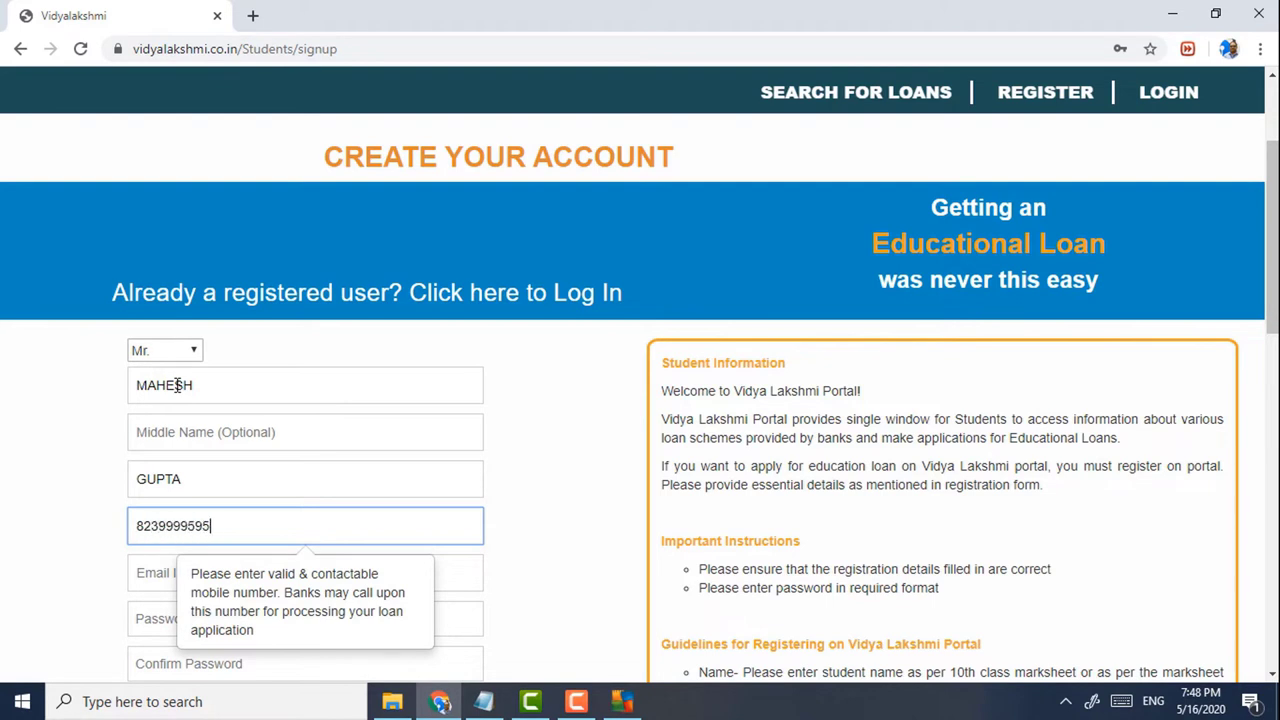
# - Enter the student's e-mail address in the Email ID field
pyautogui.scroll(-2, 220, 420)
pyautogui.click(158, 387)
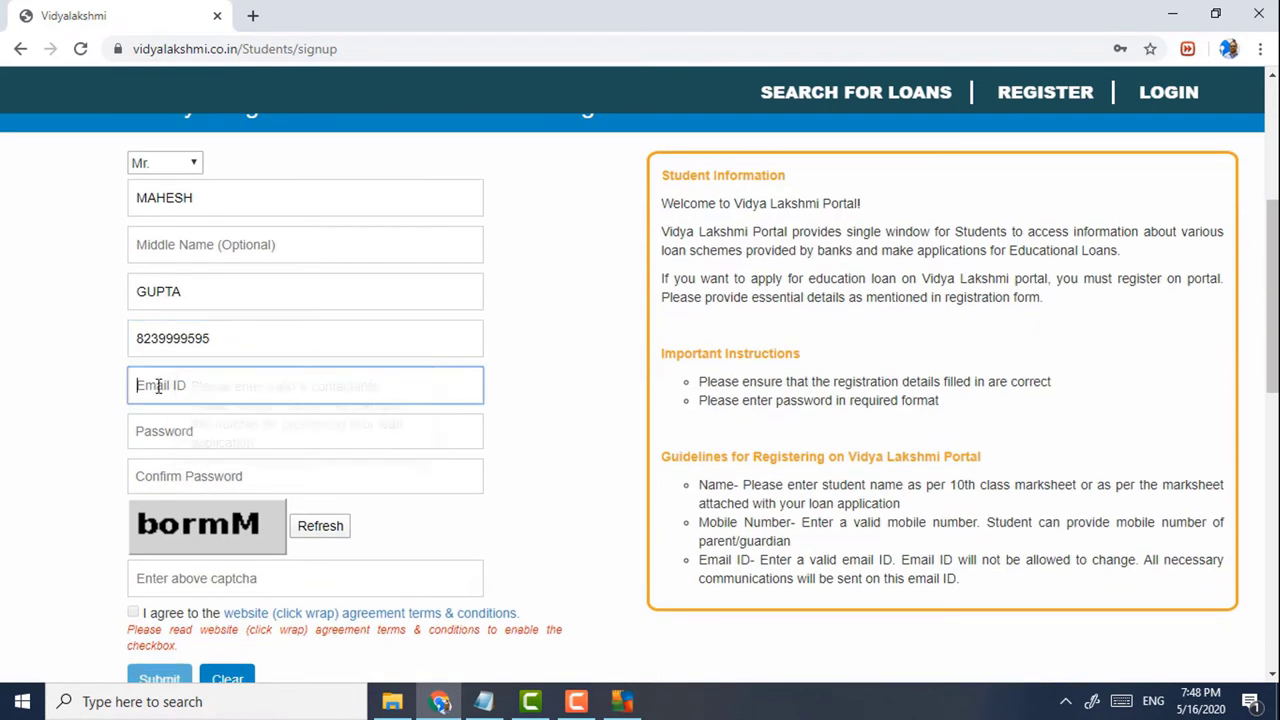
pyautogui.write('gar')
pyautogui.press('BackSpace')
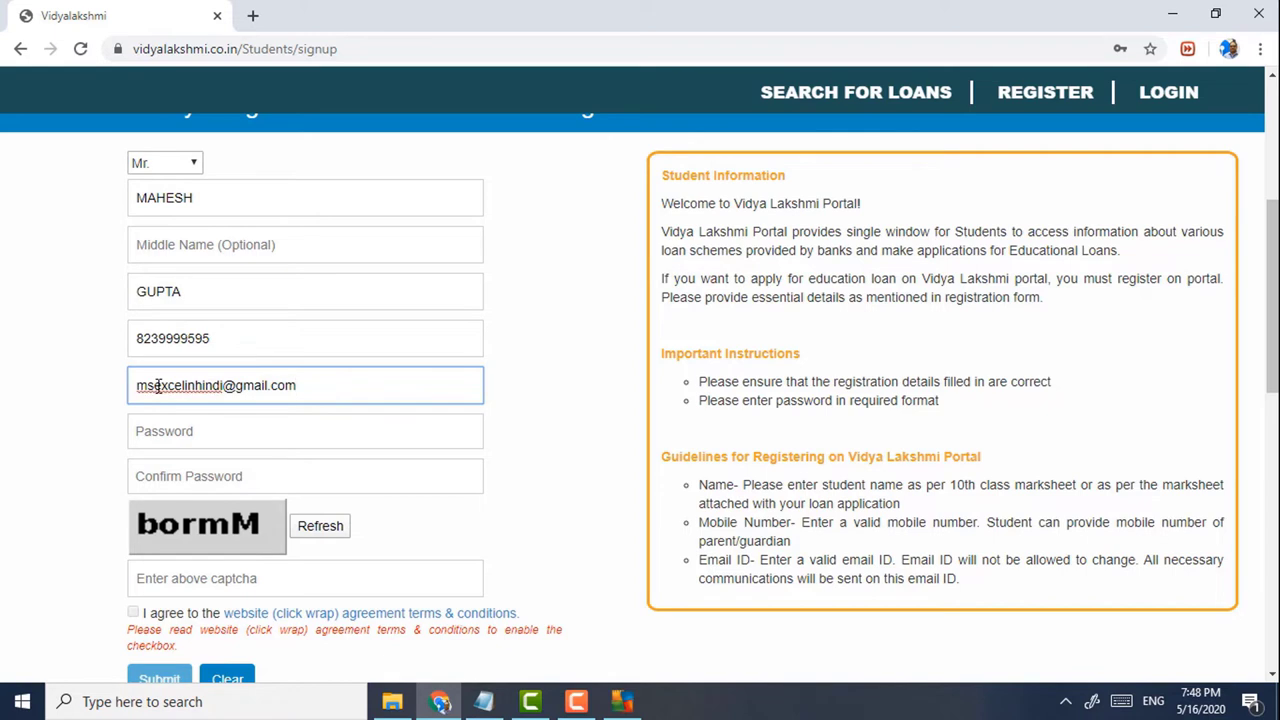
# - Enter and confirm the account password, then fill in a refreshed captcha
pyautogui.click(193, 431)
pyautogui.hotkey('ctrl', 'w')
pyautogui.write('12')
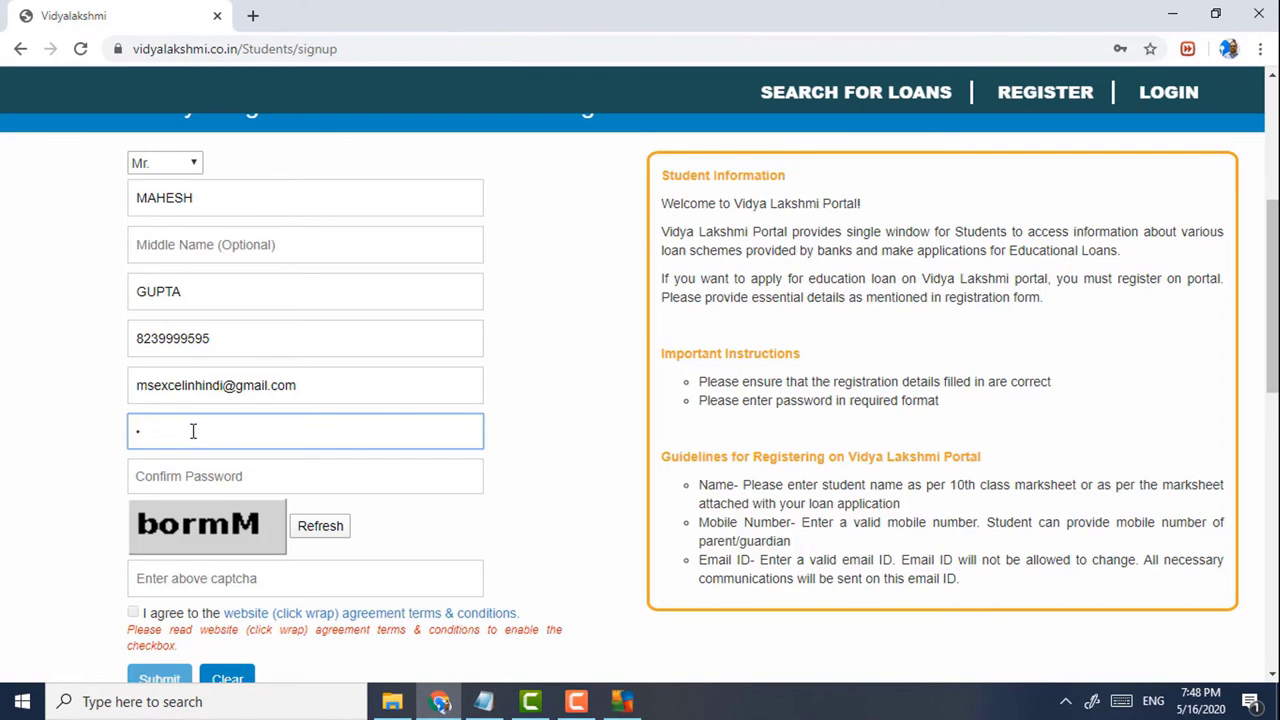
pyautogui.press('BackSpace')
pyautogui.write('11')
pyautogui.press('Tab')
pyautogui.write('••')
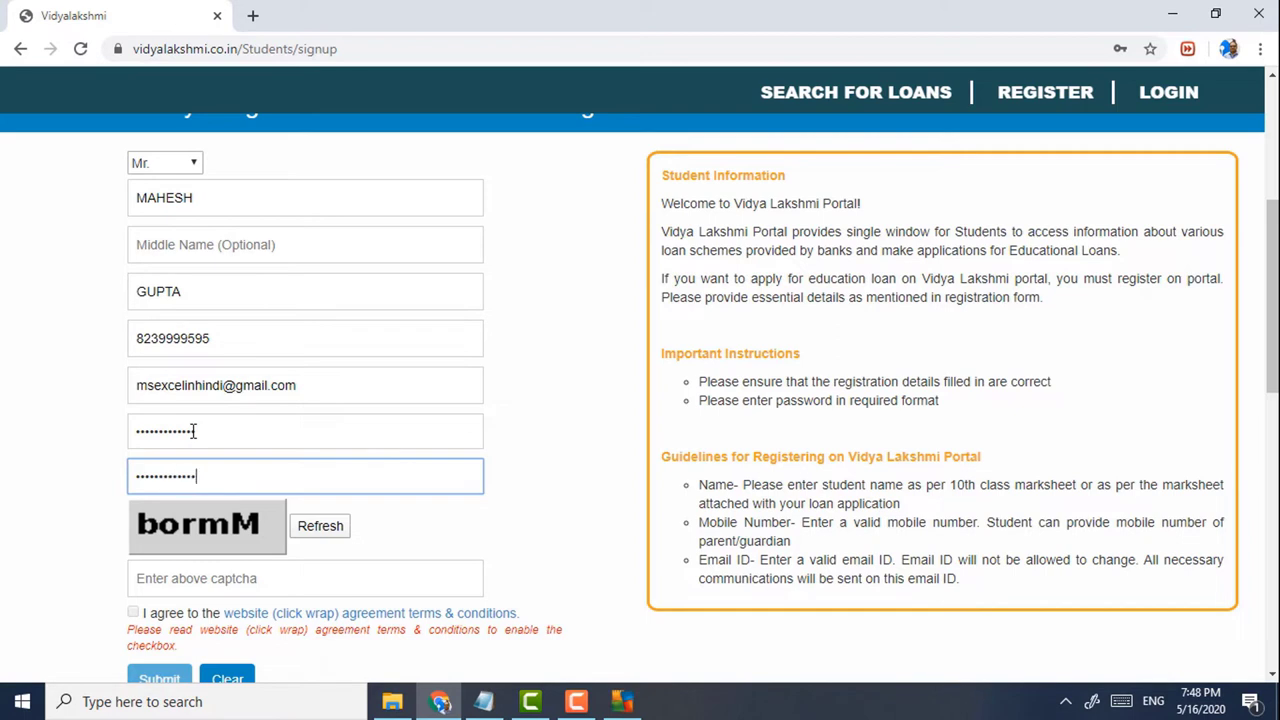
pyautogui.click(325, 533)
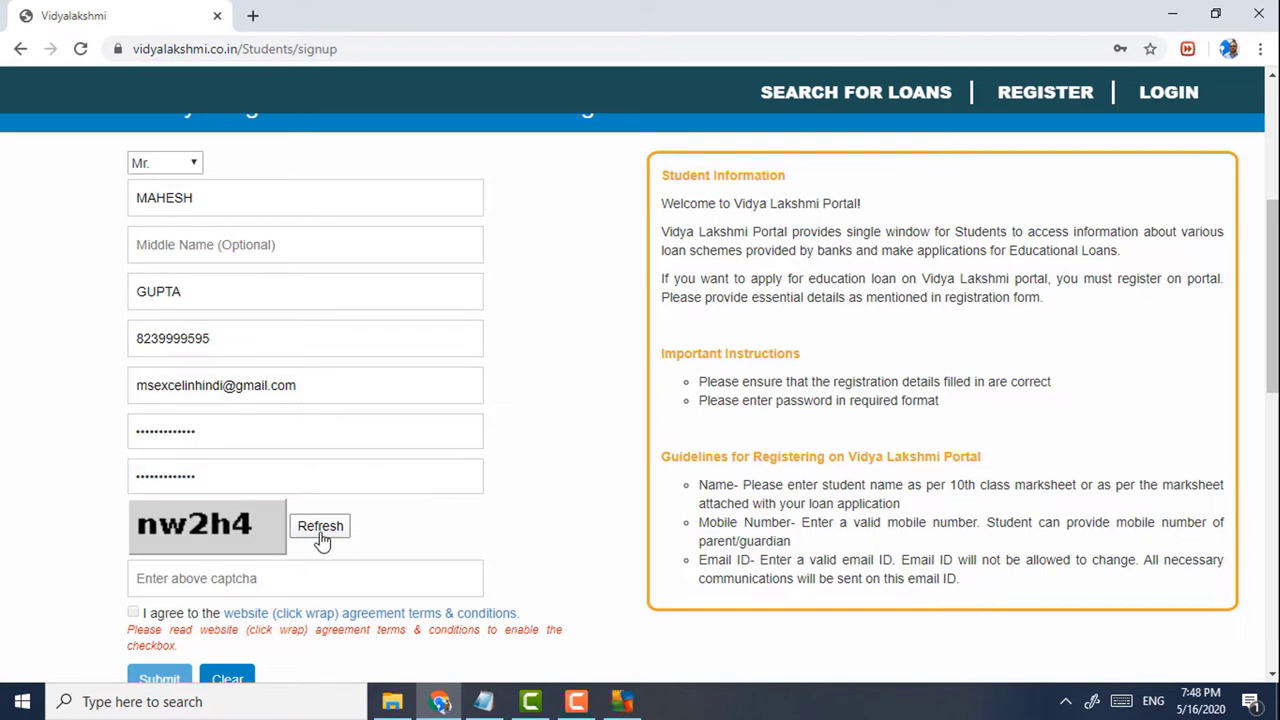
pyautogui.click(245, 580)
pyautogui.write('nw4')
pyautogui.write('2h4')
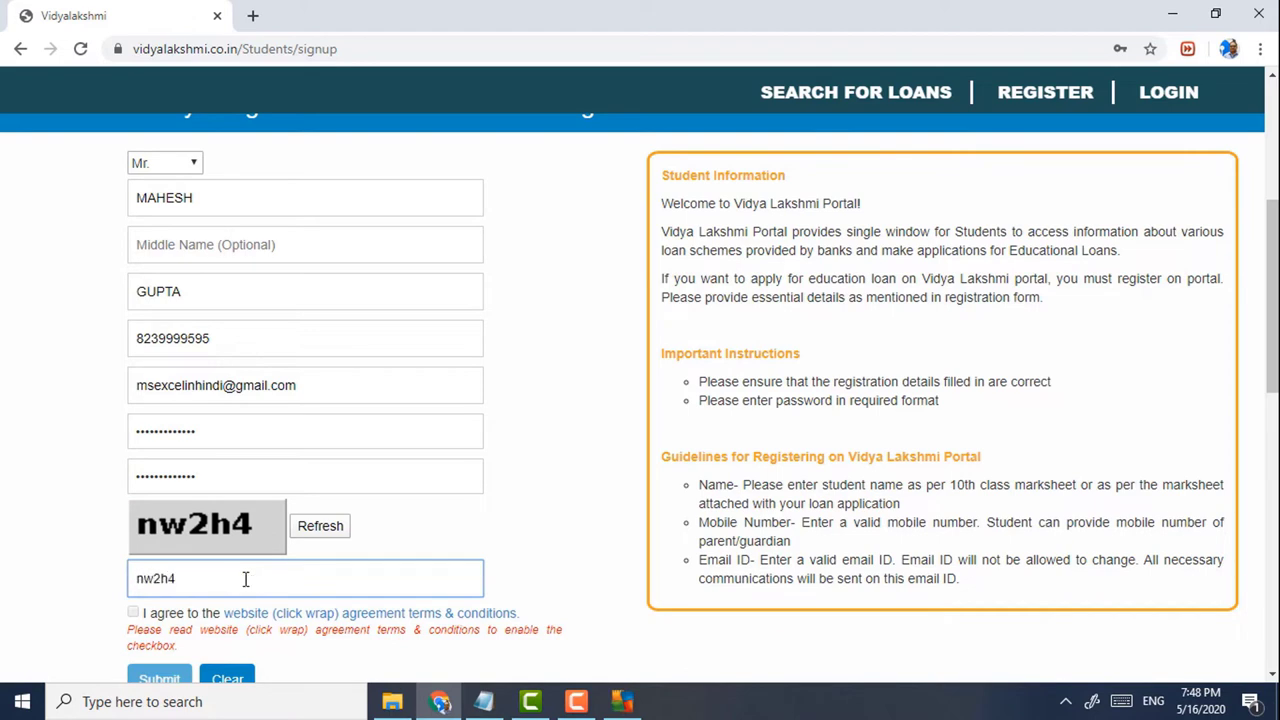
# - Read through the website click-wrap agreement terms and conditions
pyautogui.scroll(-2, 200, 540)
pyautogui.click(258, 427)
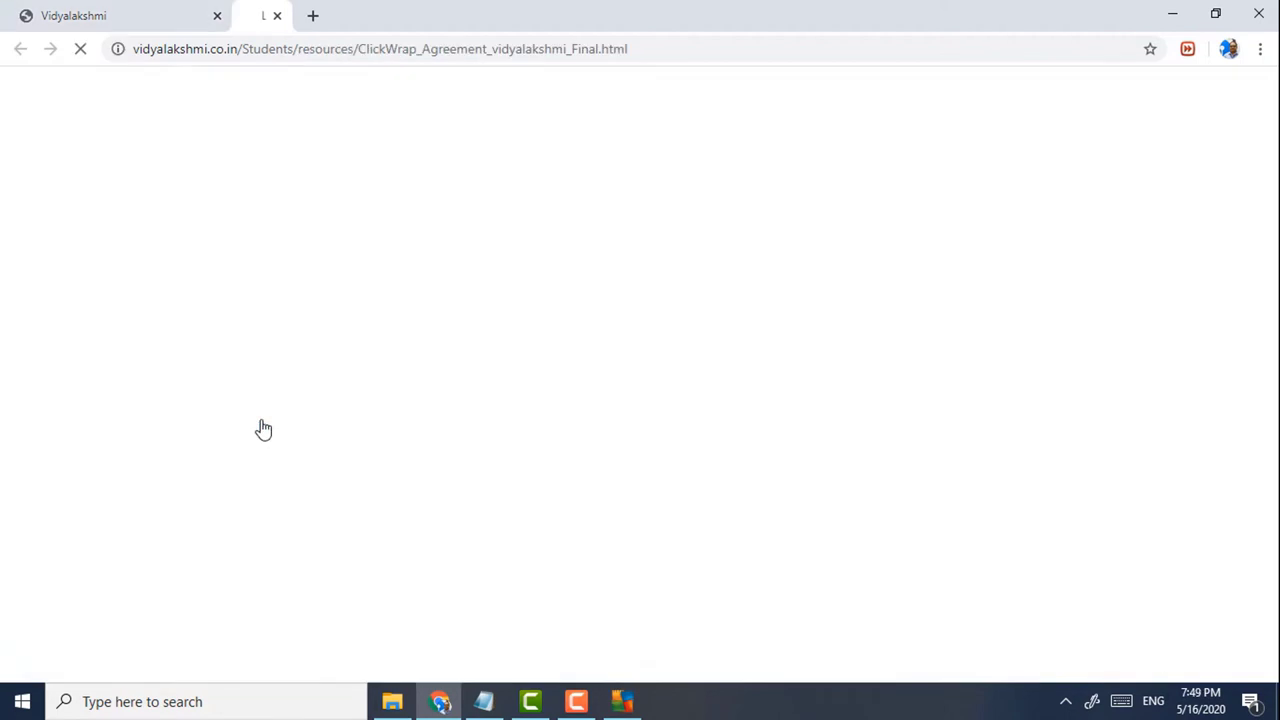
pyautogui.scroll(-15, 305, 413)
pyautogui.scroll(15, 808, 360)
pyautogui.scroll(3, 1143, 271)
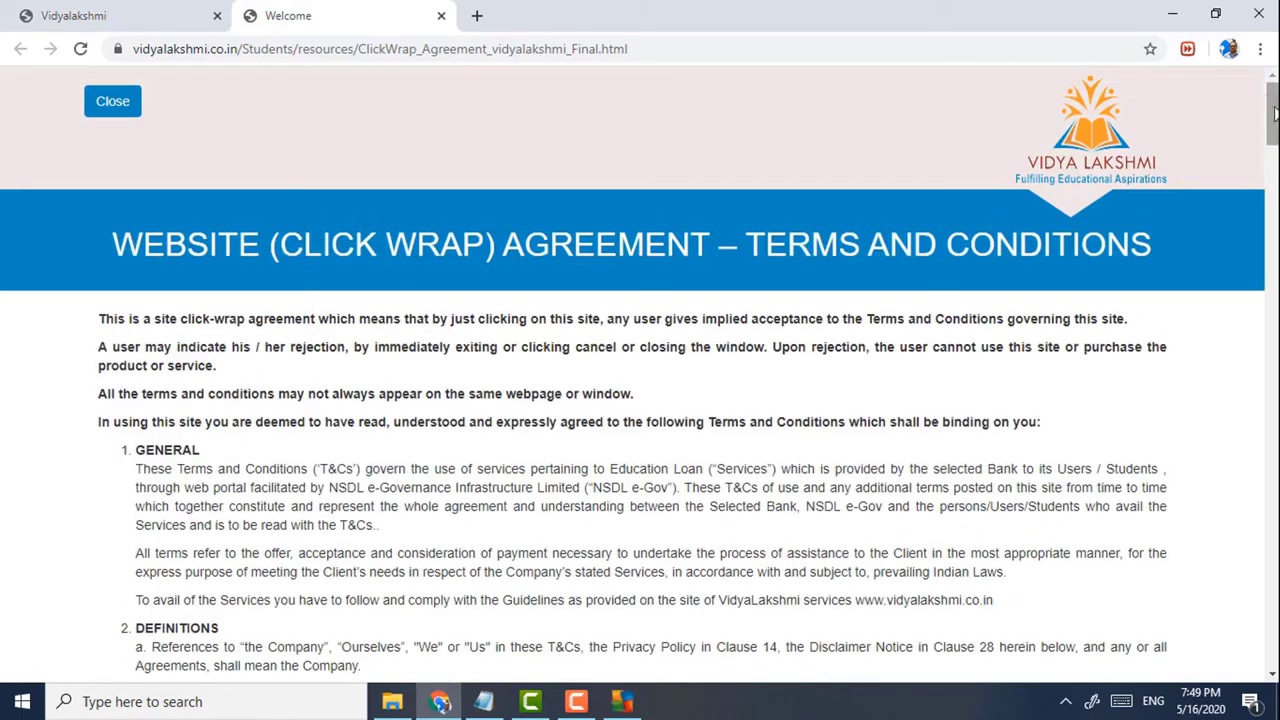
pyautogui.scroll(-20, 640, 400)
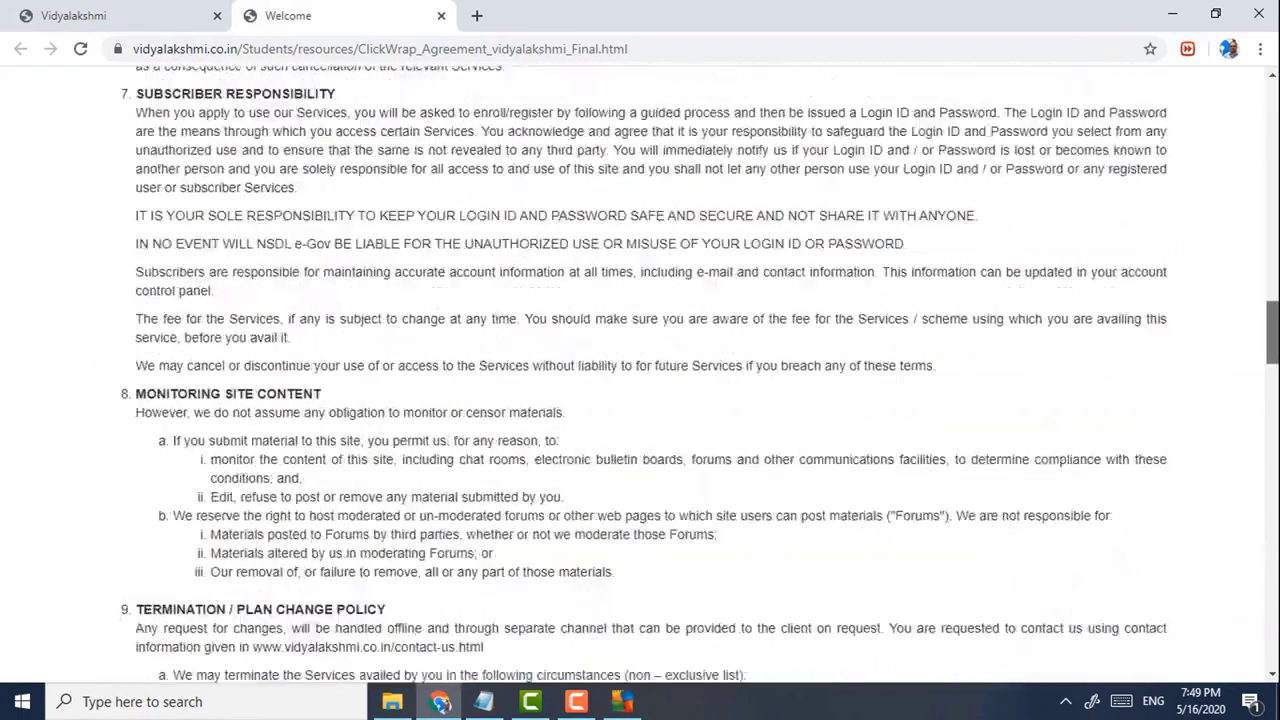
pyautogui.scroll(-2, 304, 178)
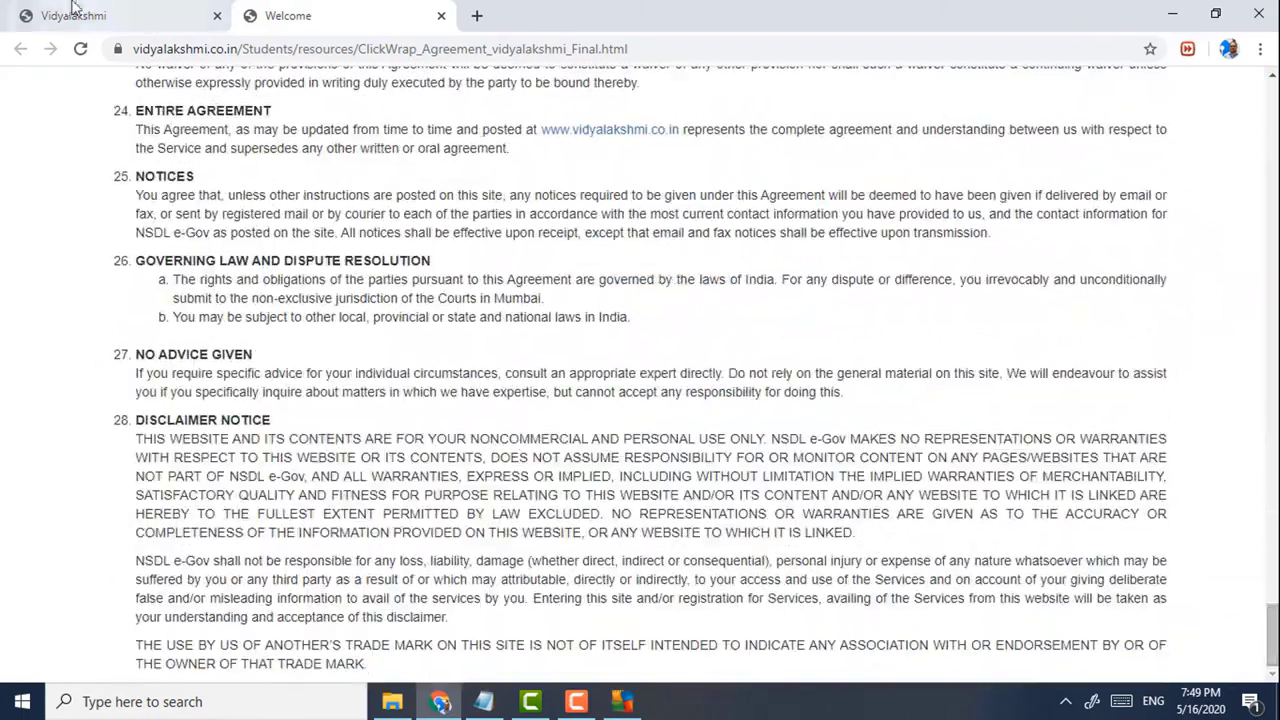
pyautogui.click(92, 14)
# - Accept the terms, submit the registration, and save the login in Chrome
pyautogui.scroll(-10, 204, 458)
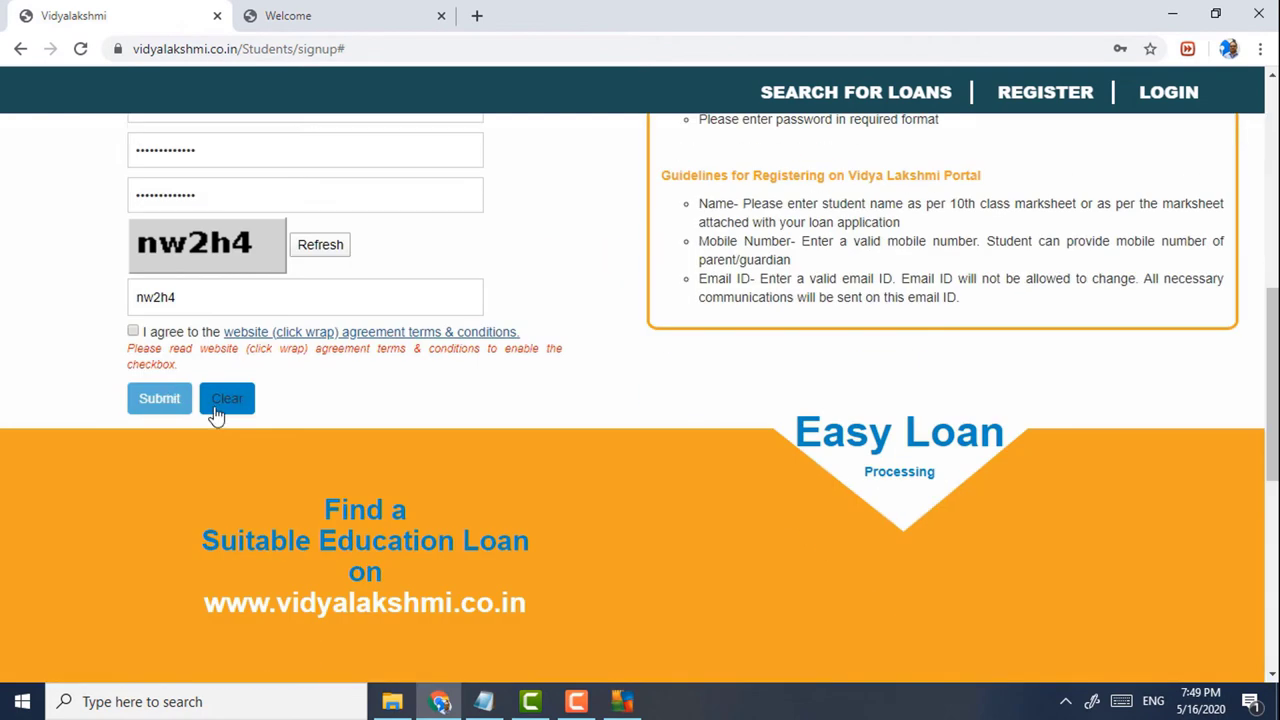
pyautogui.click(131, 333)
pyautogui.click(114, 12)
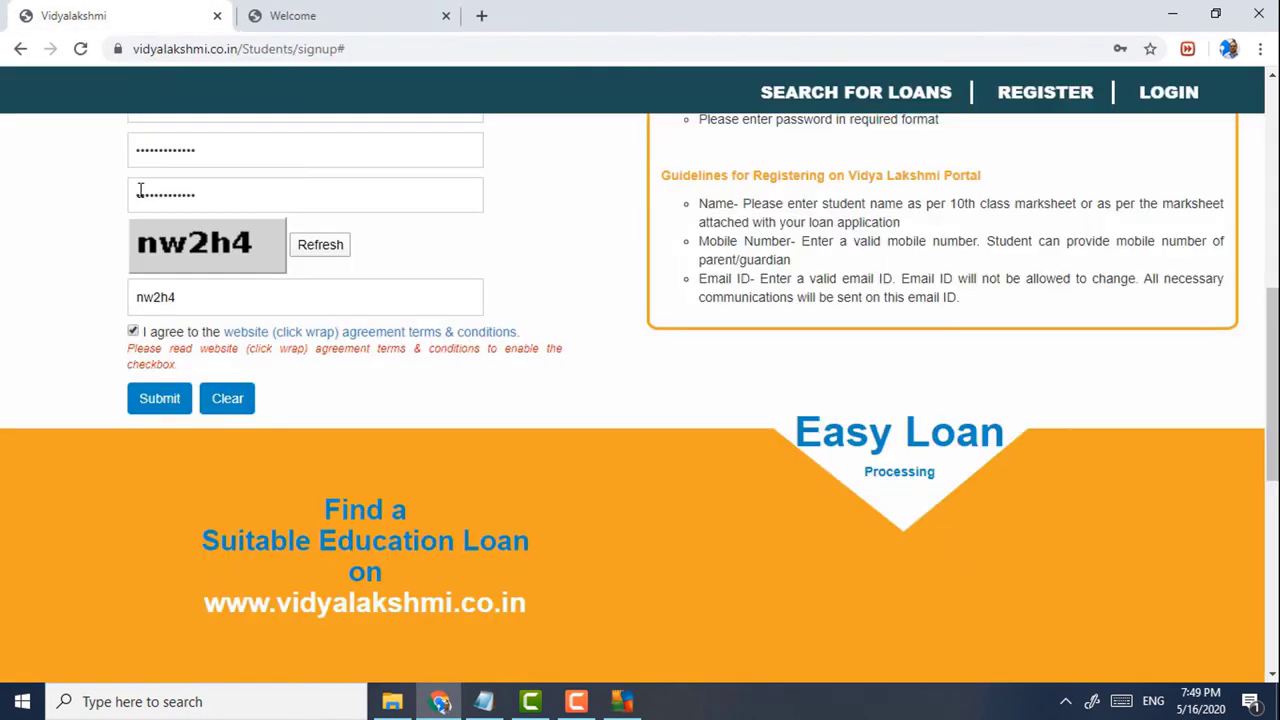
pyautogui.click(160, 400)
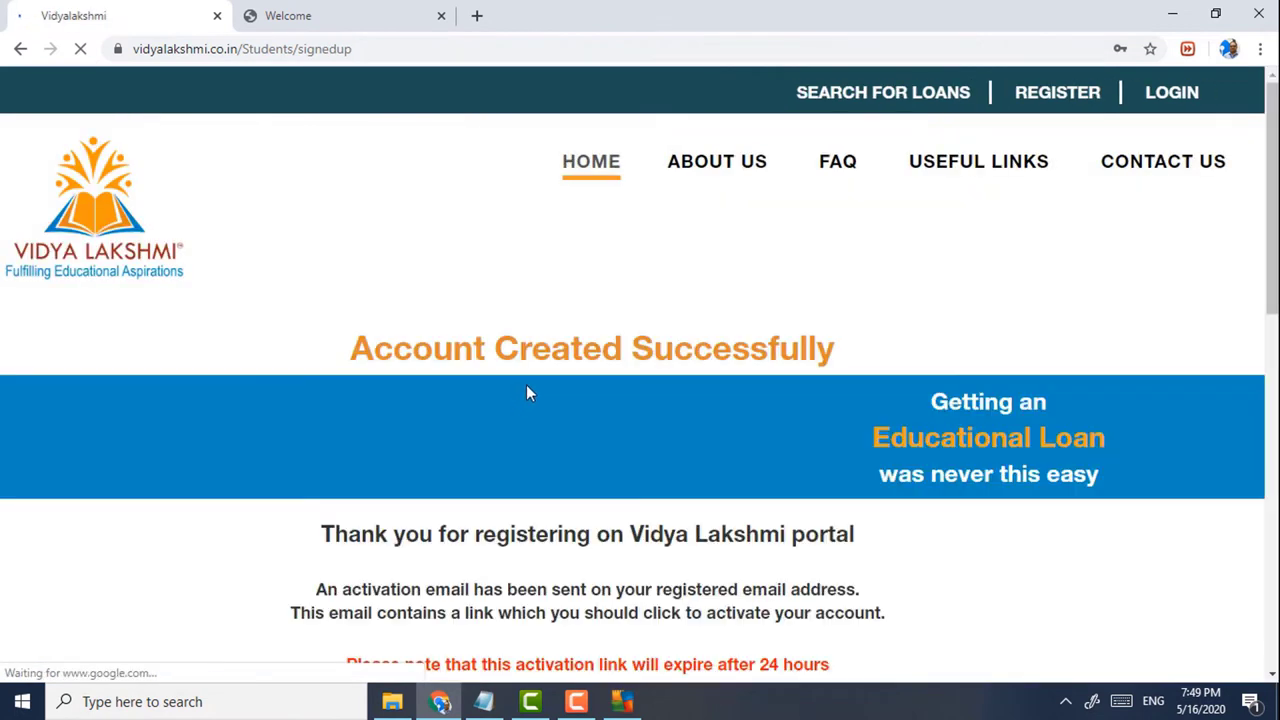
pyautogui.scroll(-1, 524, 385)
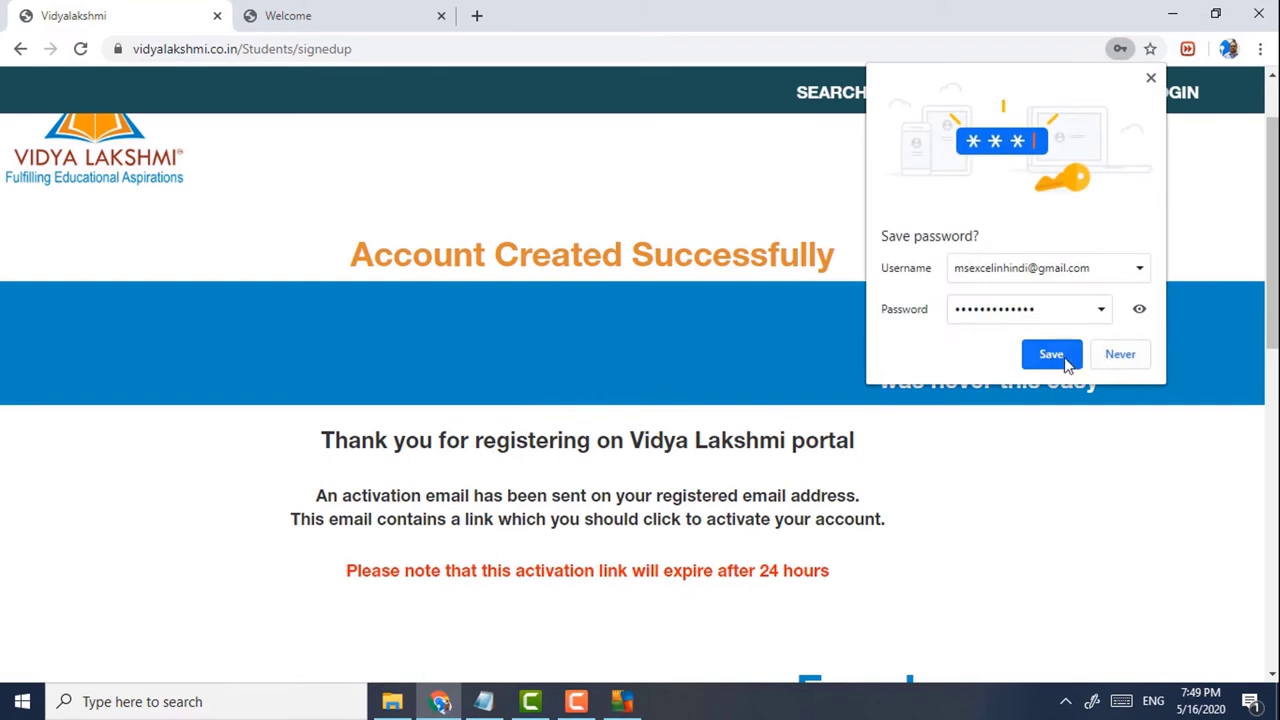
pyautogui.click(1066, 360)
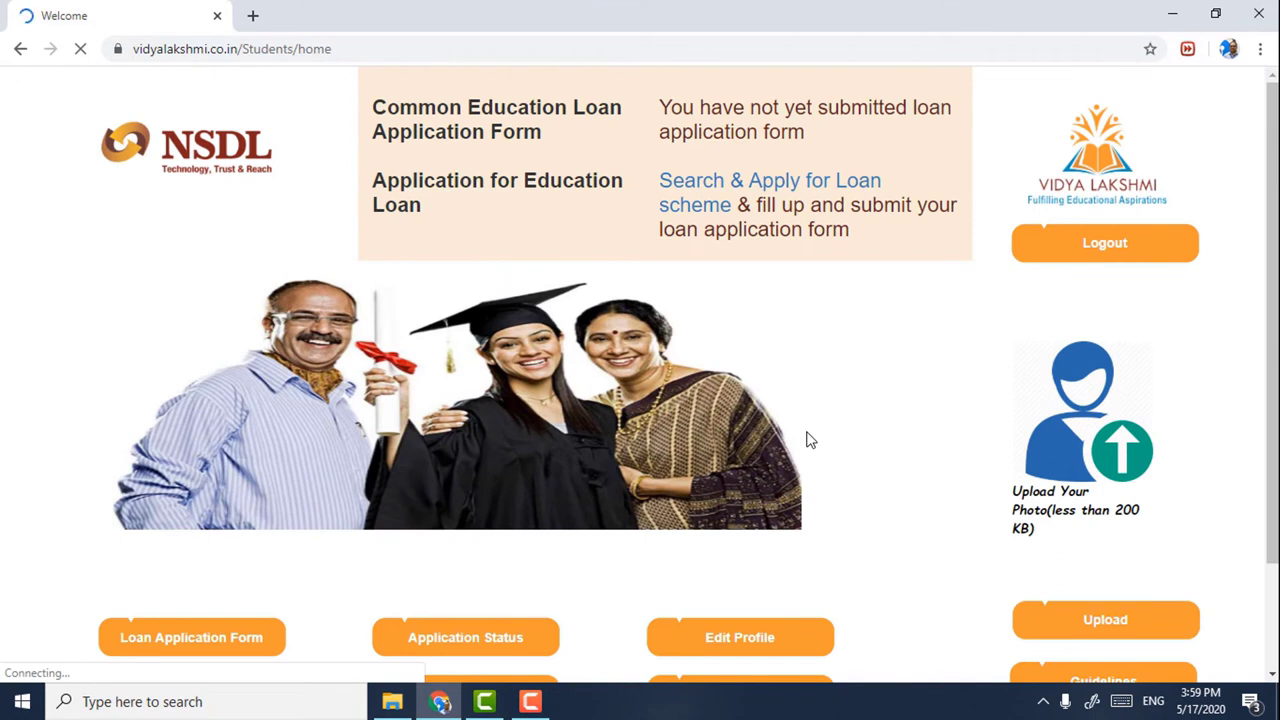
# - Open the education loan form and expand the Personal Information and Cost of course instructions
pyautogui.scroll(-2, 808, 438)
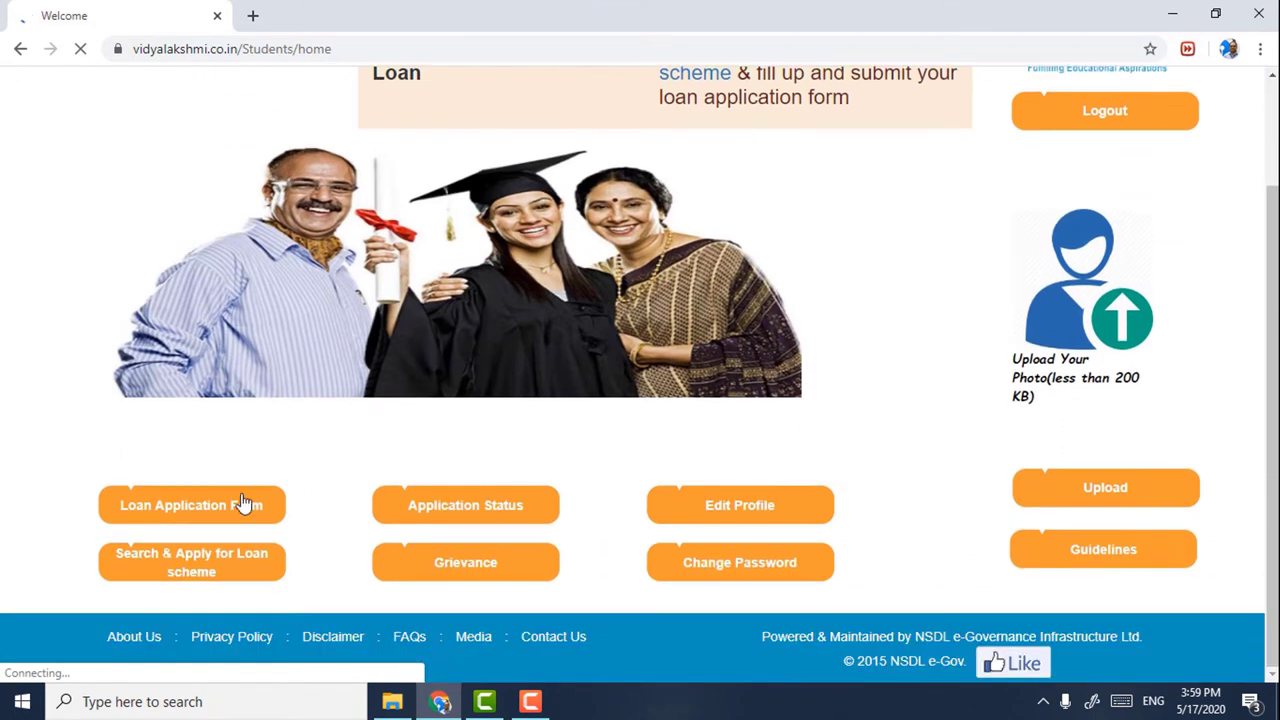
pyautogui.click(194, 516)
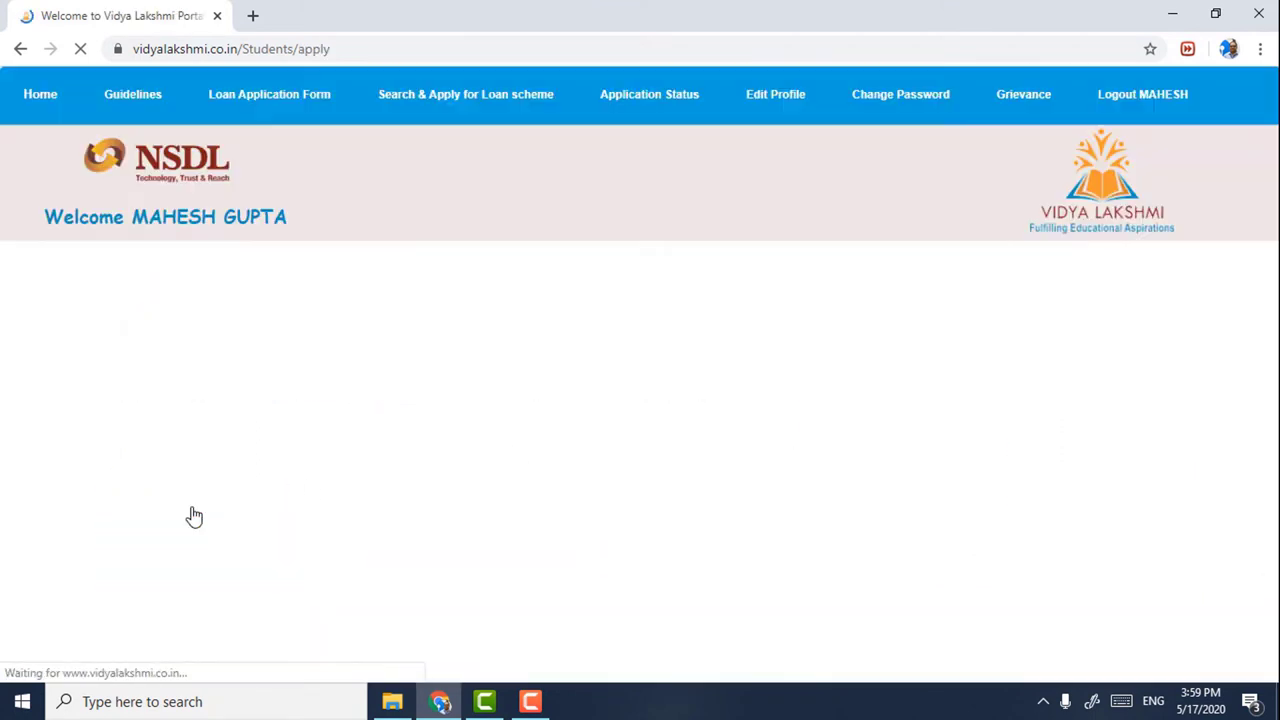
pyautogui.scroll(-2, 285, 476)
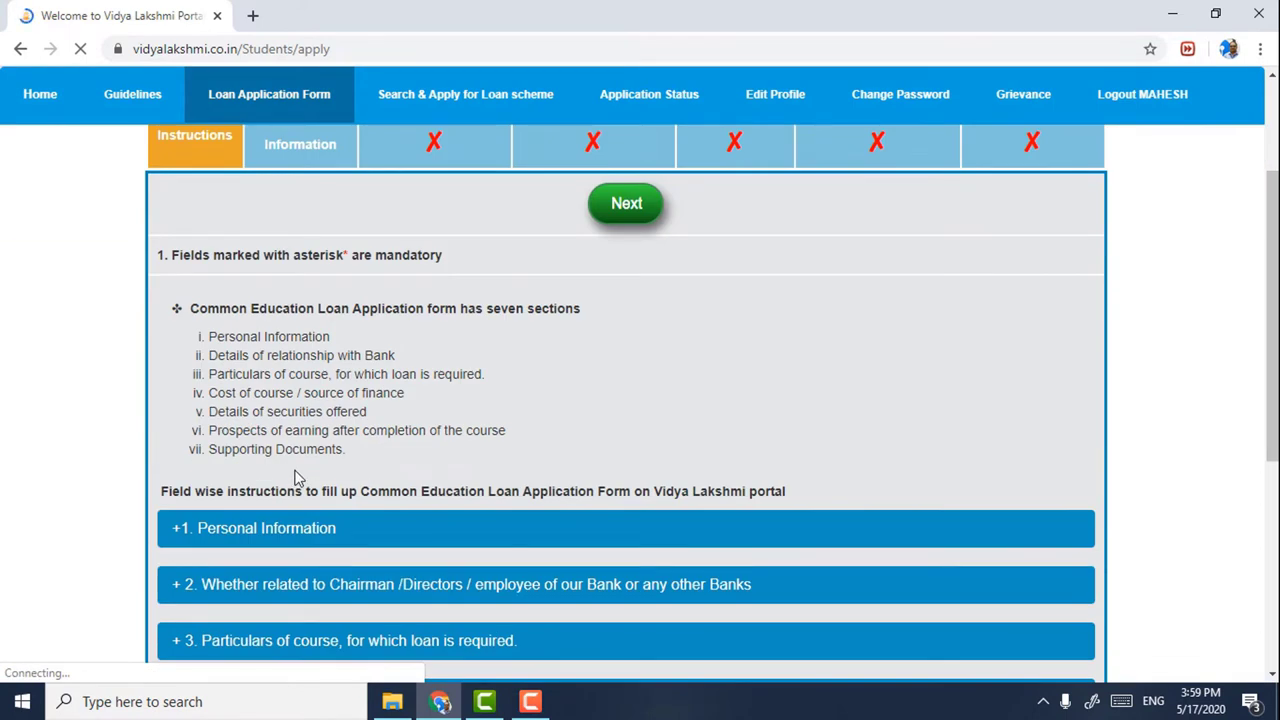
pyautogui.click(183, 528)
pyautogui.scroll(-2, 525, 466)
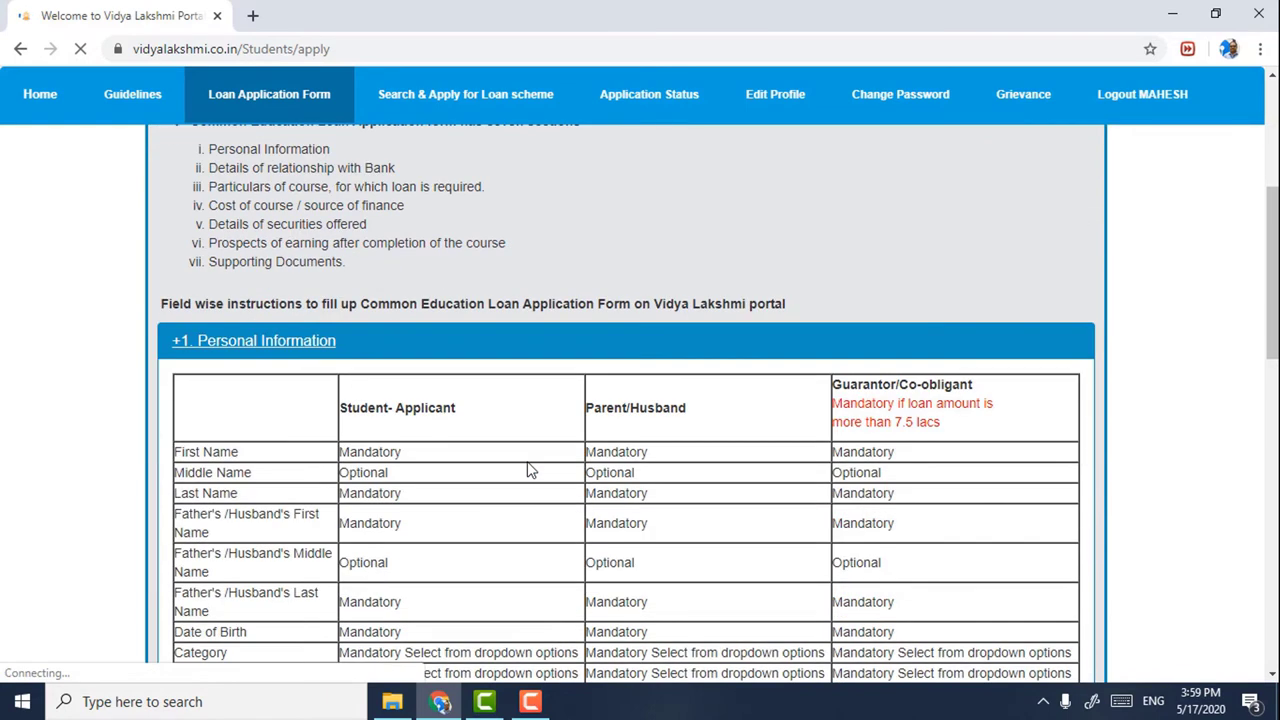
pyautogui.scroll(-8, 532, 470)
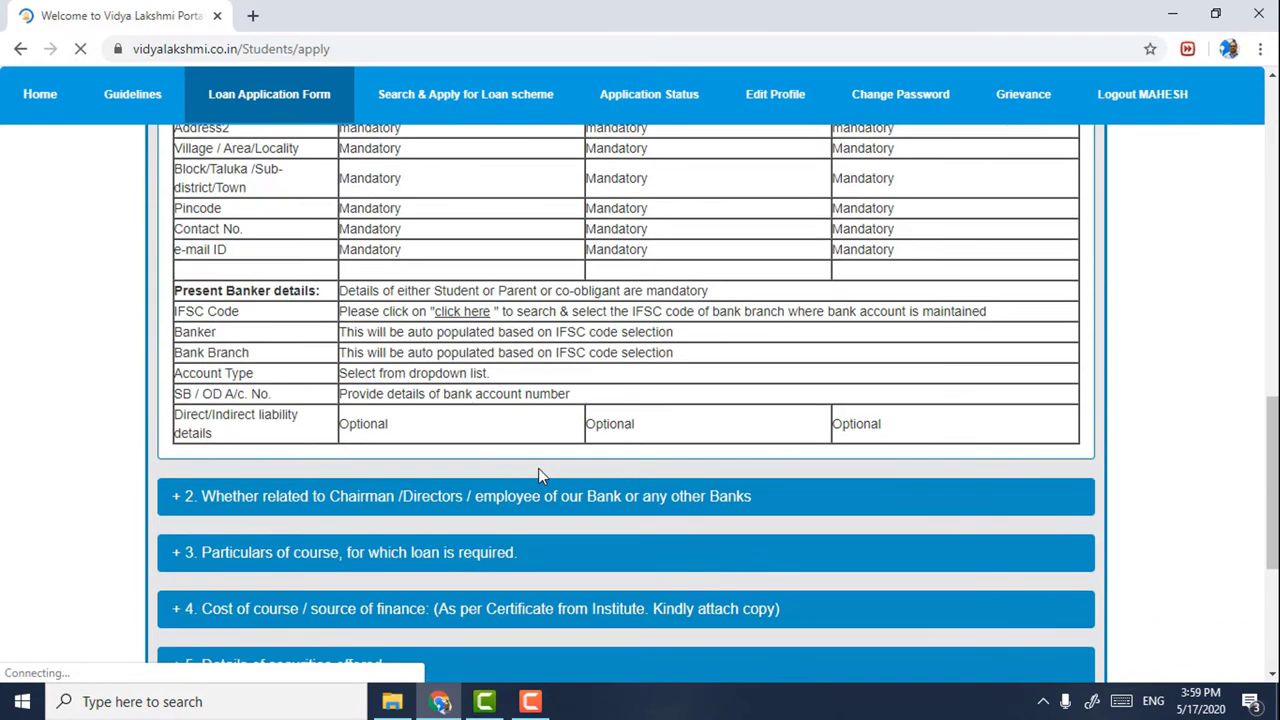
pyautogui.click(391, 518)
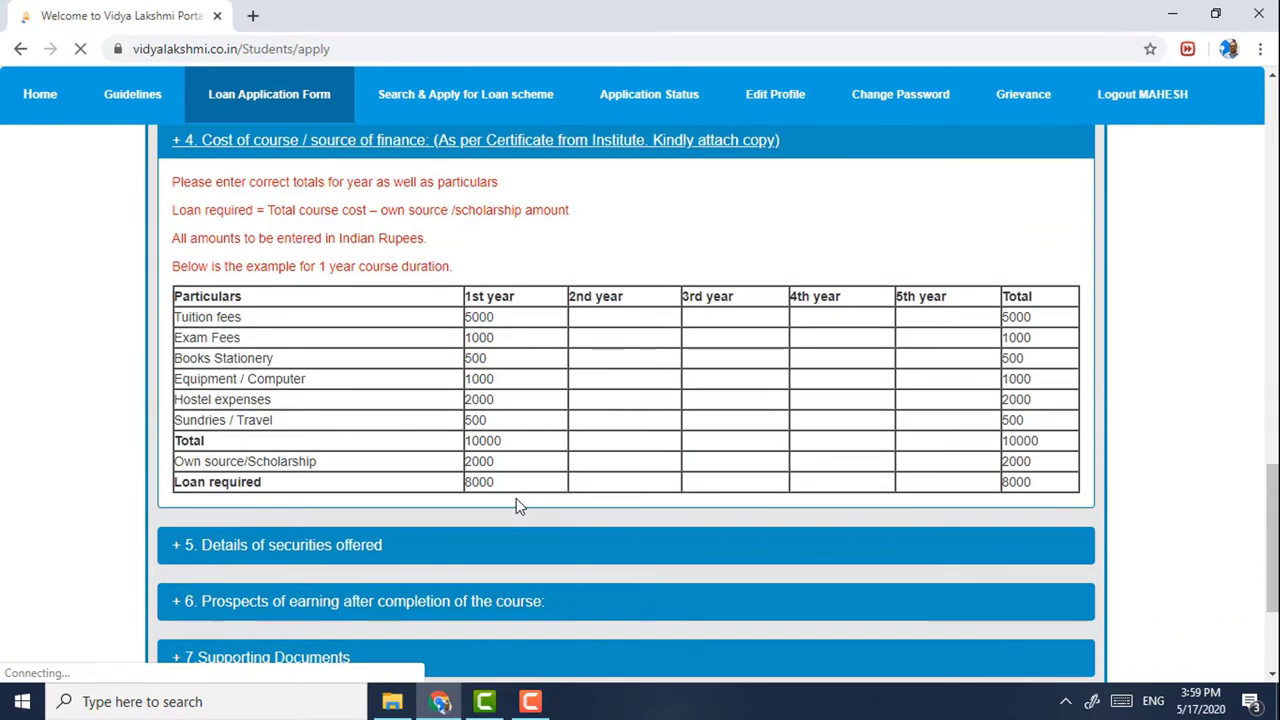
# - Review the eligibility section and move on to the Personal Information section
pyautogui.scroll(15, 525, 505)
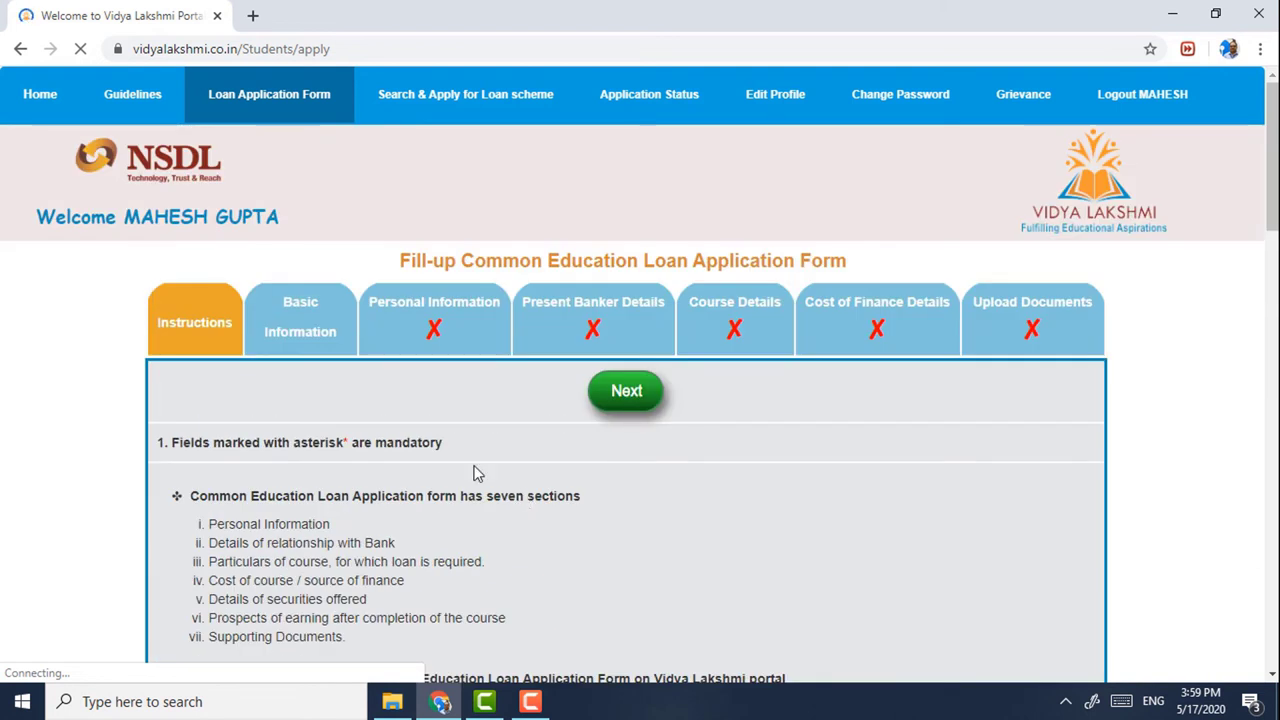
pyautogui.scroll(-1, 440, 490)
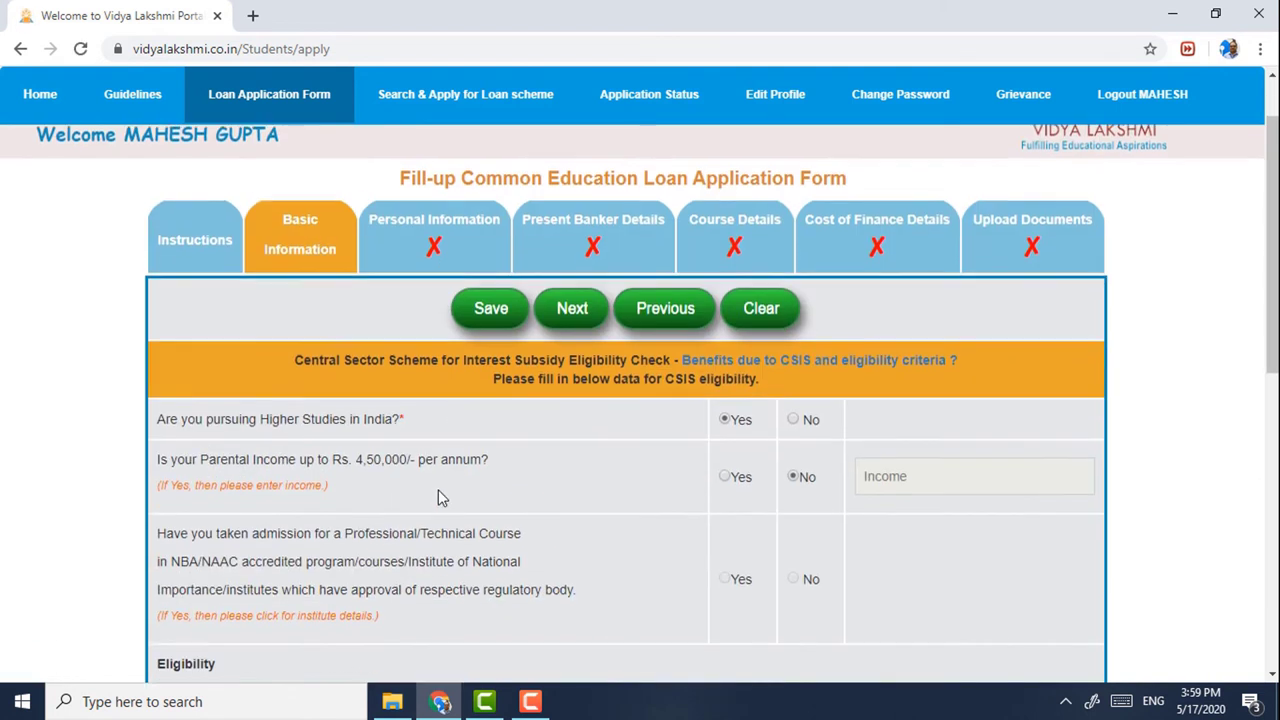
pyautogui.scroll(-2, 443, 490)
pyautogui.scroll(2, 420, 478)
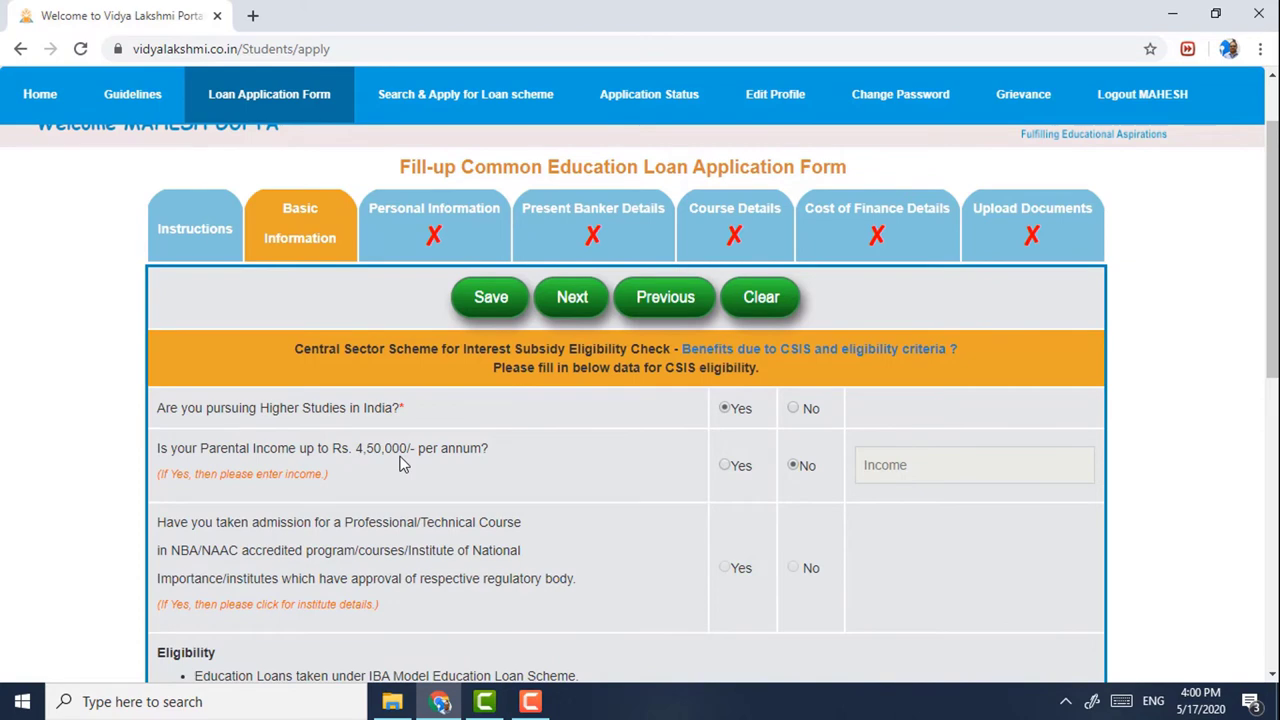
pyautogui.scroll(-7, 400, 463)
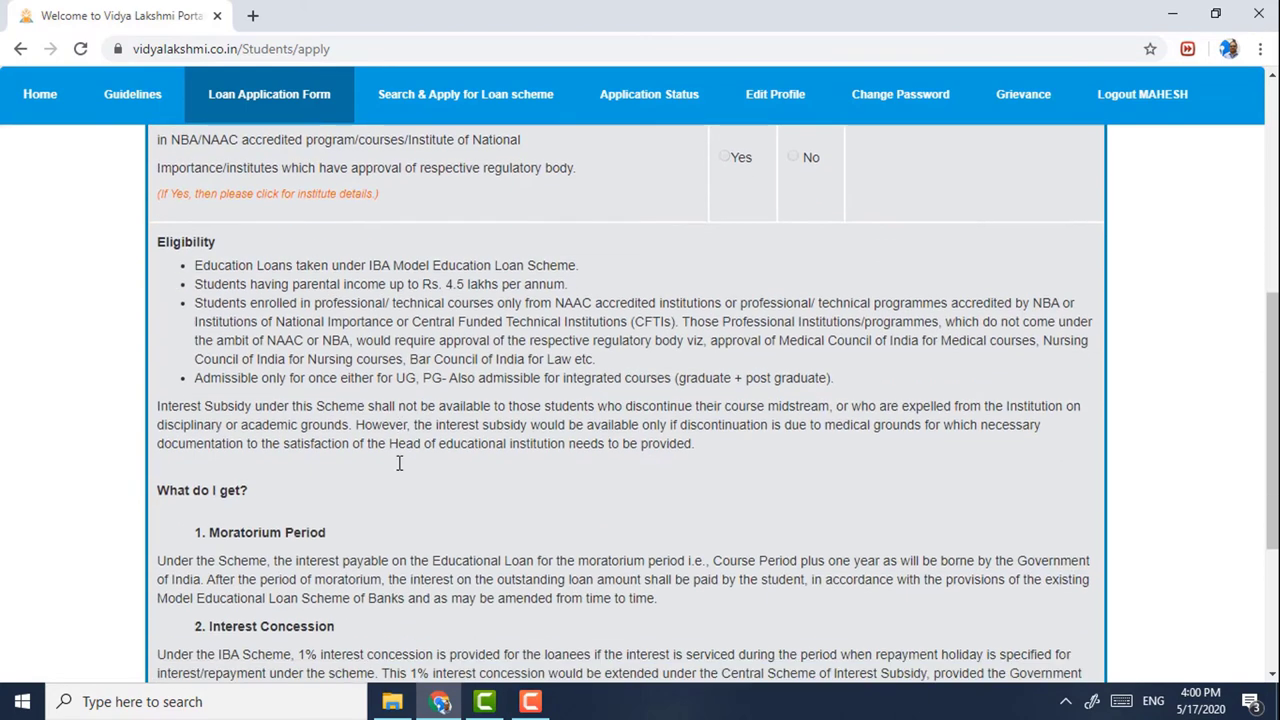
pyautogui.scroll(6, 396, 466)
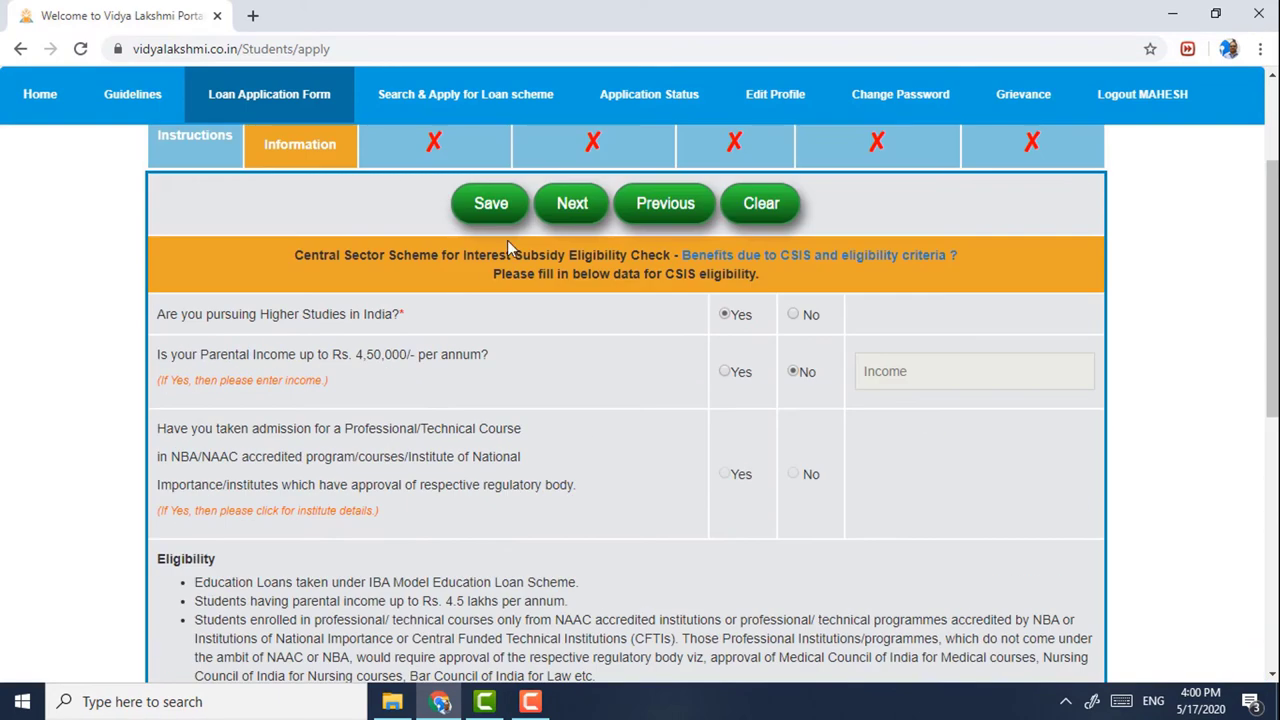
pyautogui.click(440, 152)
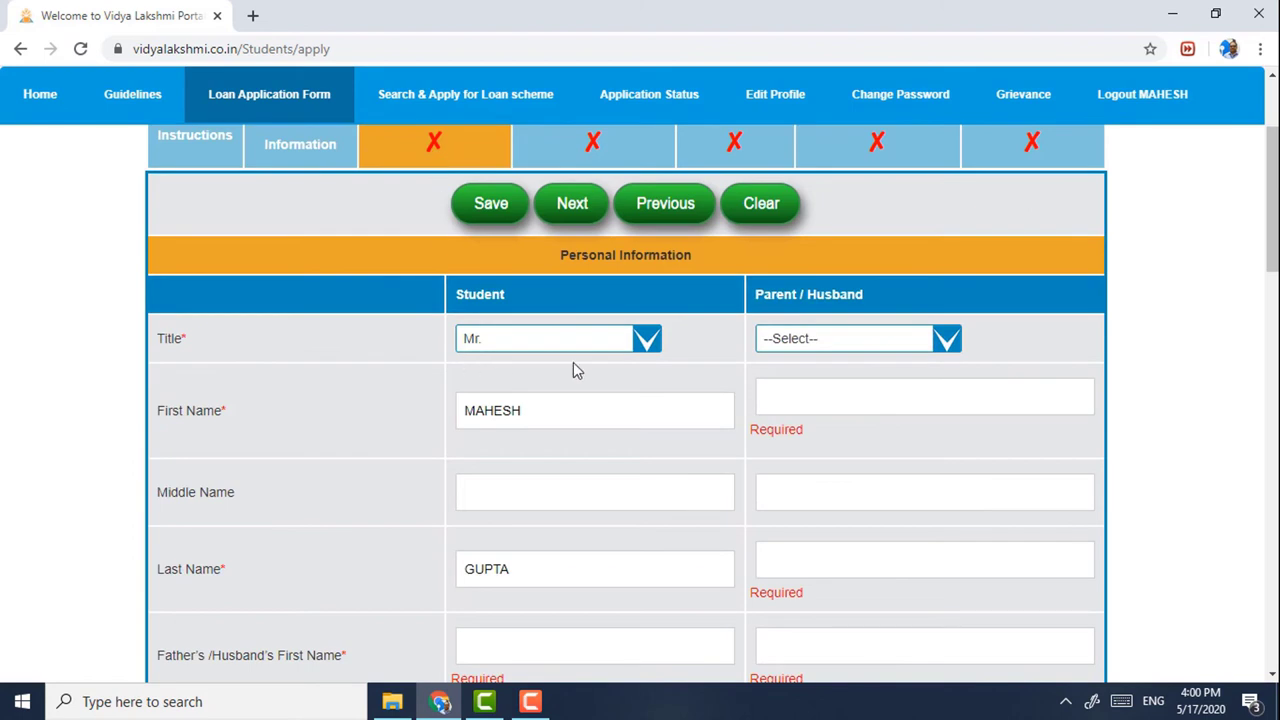
# - Set the parent's title to Mr. and enter the parent's first and last name
pyautogui.click(806, 339)
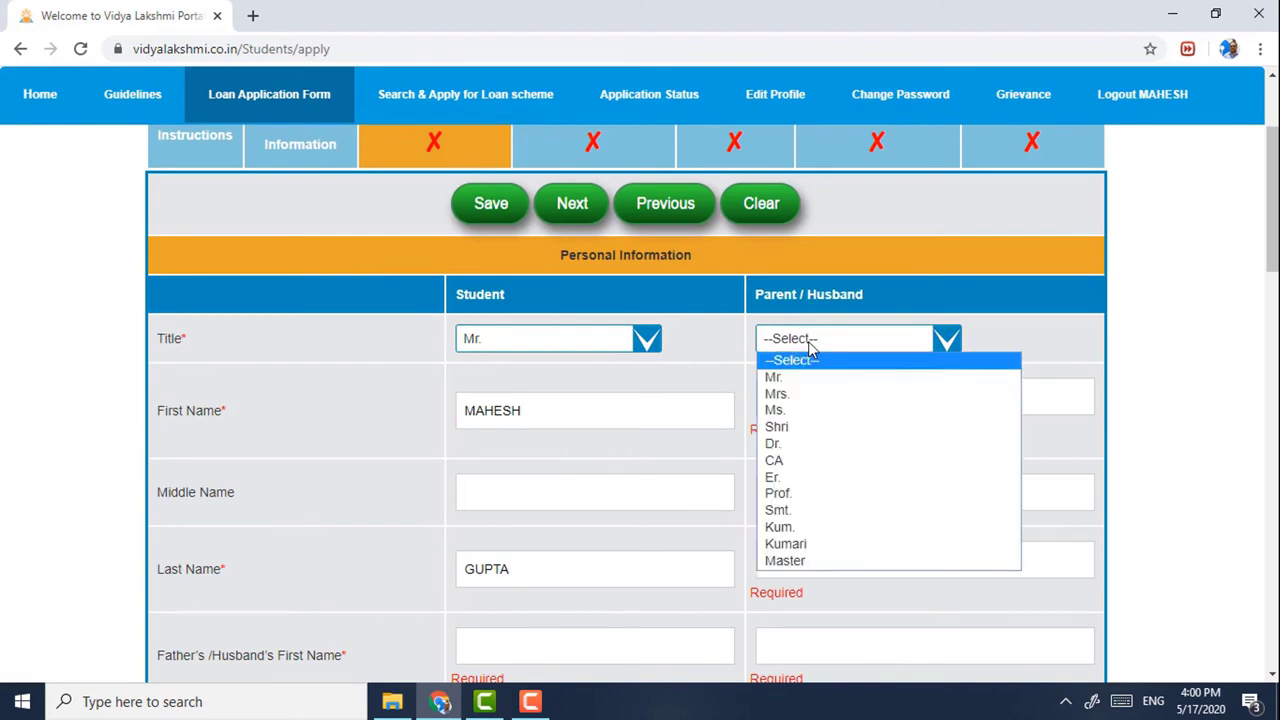
pyautogui.click(805, 384)
pyautogui.click(809, 406)
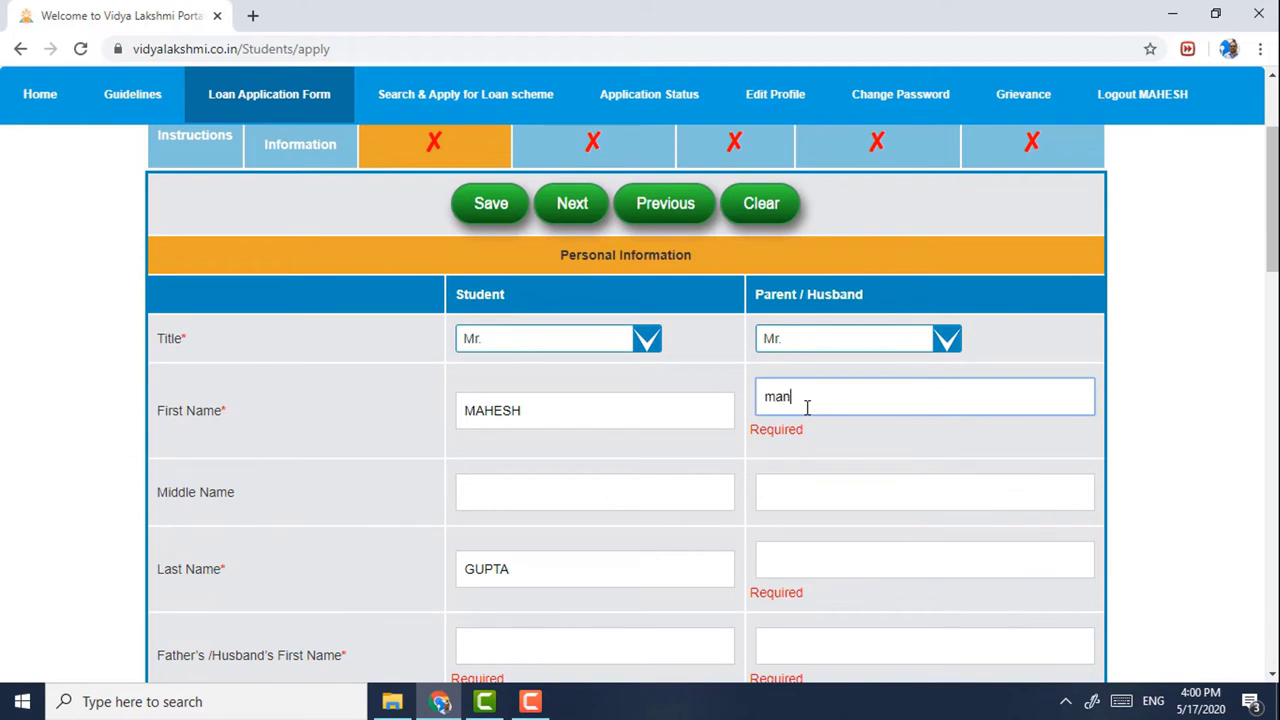
pyautogui.write('mansih')
pyautogui.moveTo(809, 410); pyautogui.dragTo(752, 410)
pyautogui.scroll(-1, 780, 450)
pyautogui.click(790, 469)
pyautogui.scroll(-1, 800, 465)
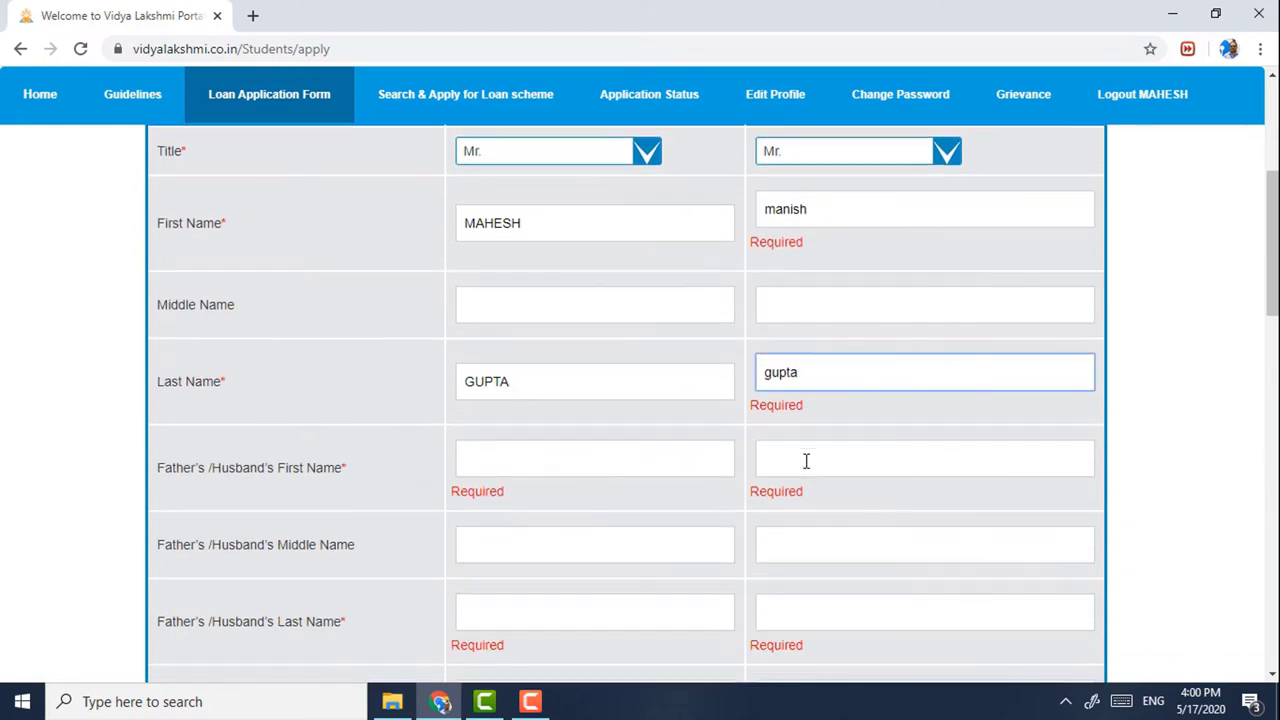
# - Enter the student's father's first and last name, clearing the alphabet-only warning
pyautogui.click(593, 460)
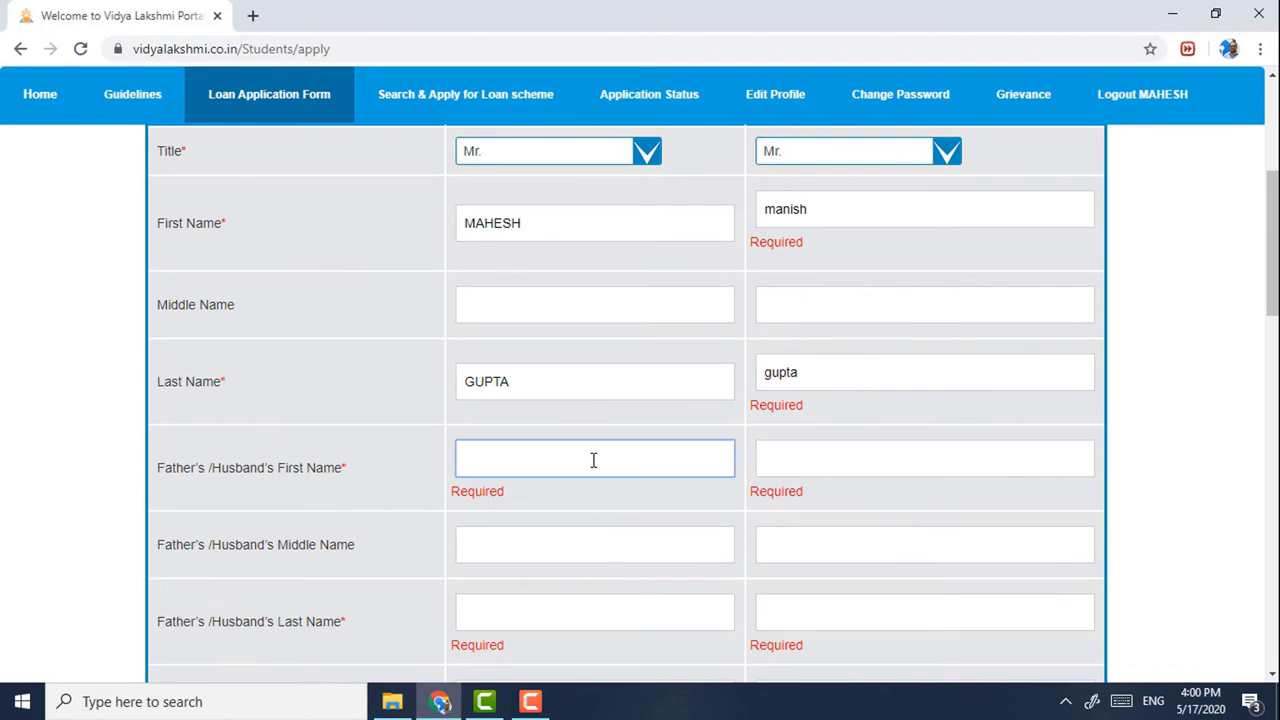
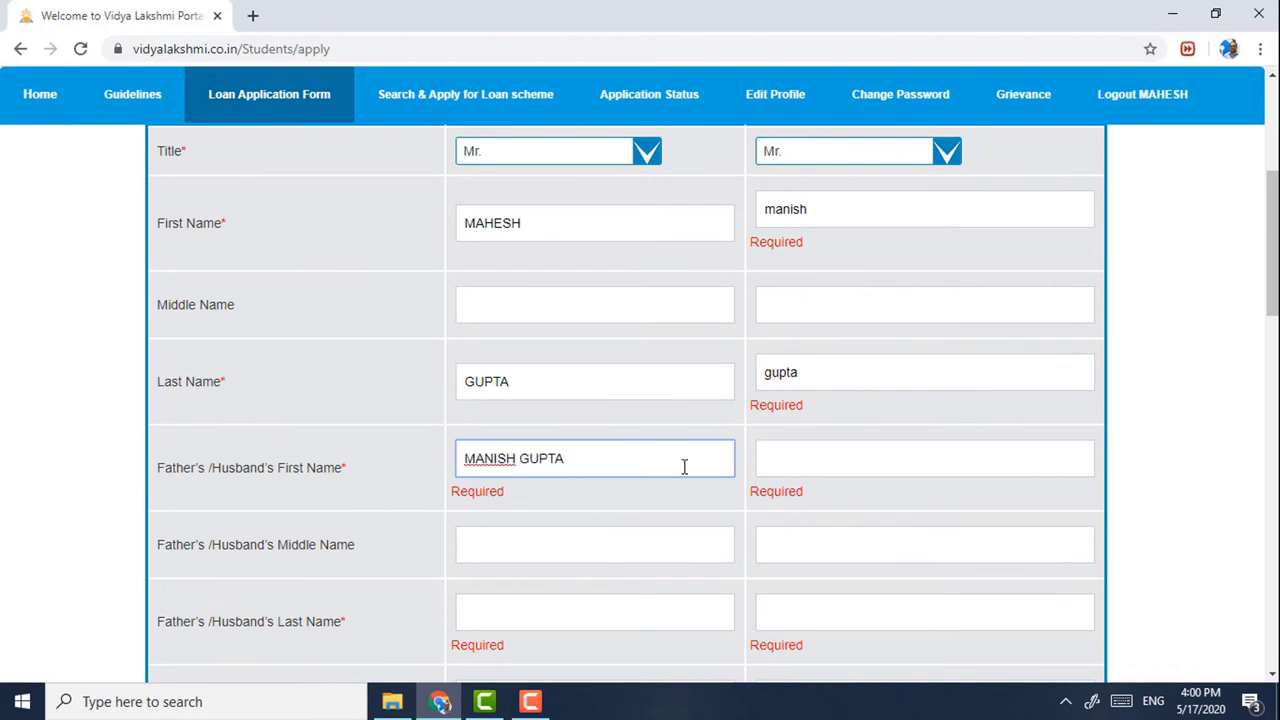
pyautogui.click(795, 470)
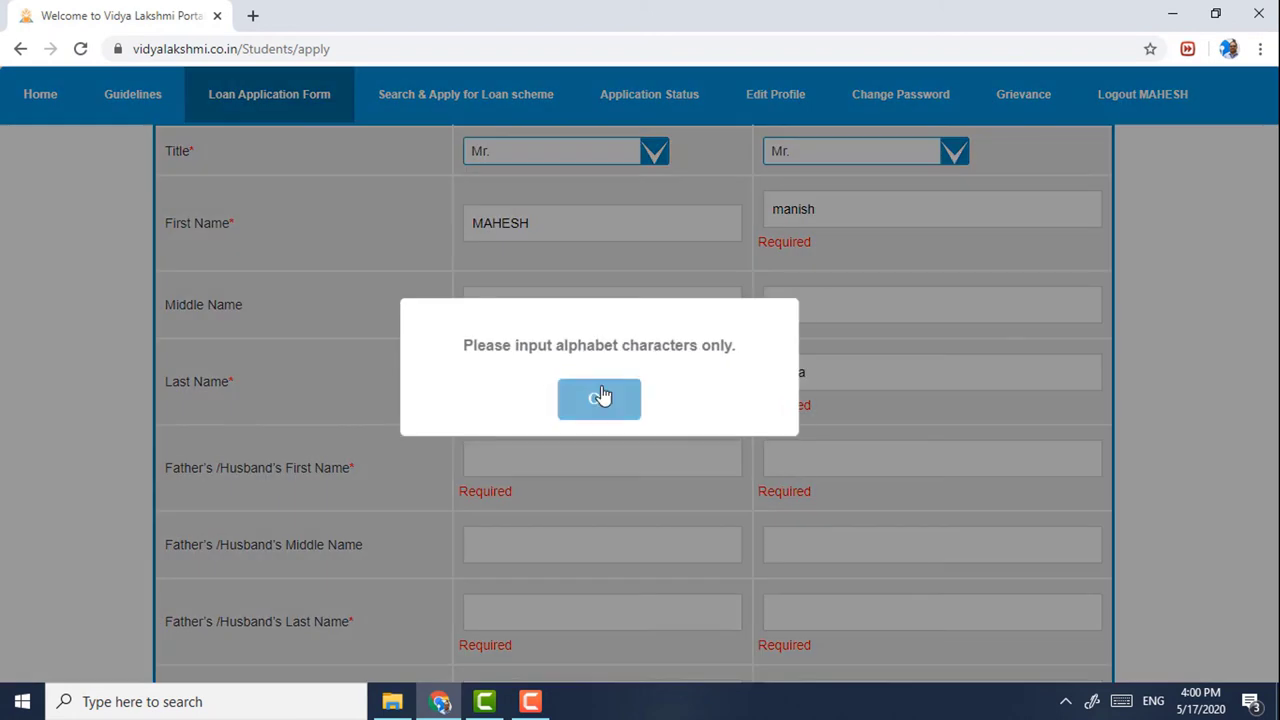
pyautogui.click(601, 397)
pyautogui.click(552, 452)
pyautogui.write('MANSIH')
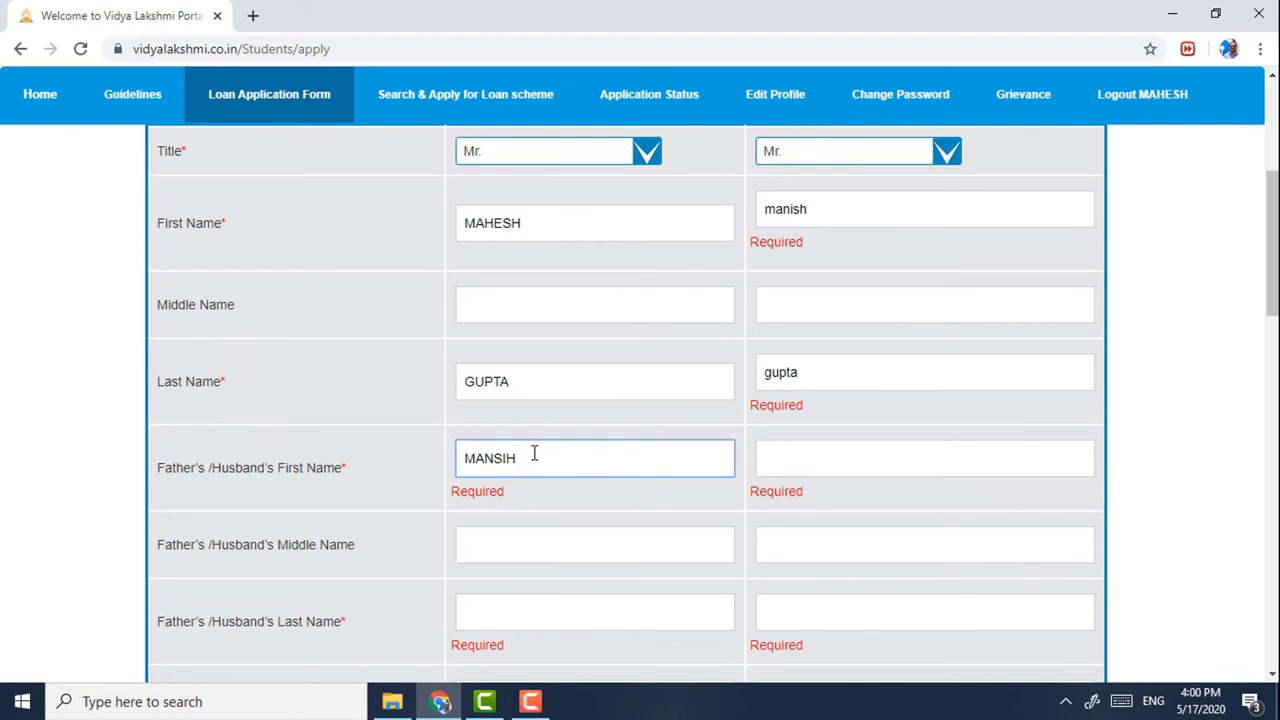
pyautogui.moveTo(540, 452); pyautogui.dragTo(252, 434)
pyautogui.click(475, 613)
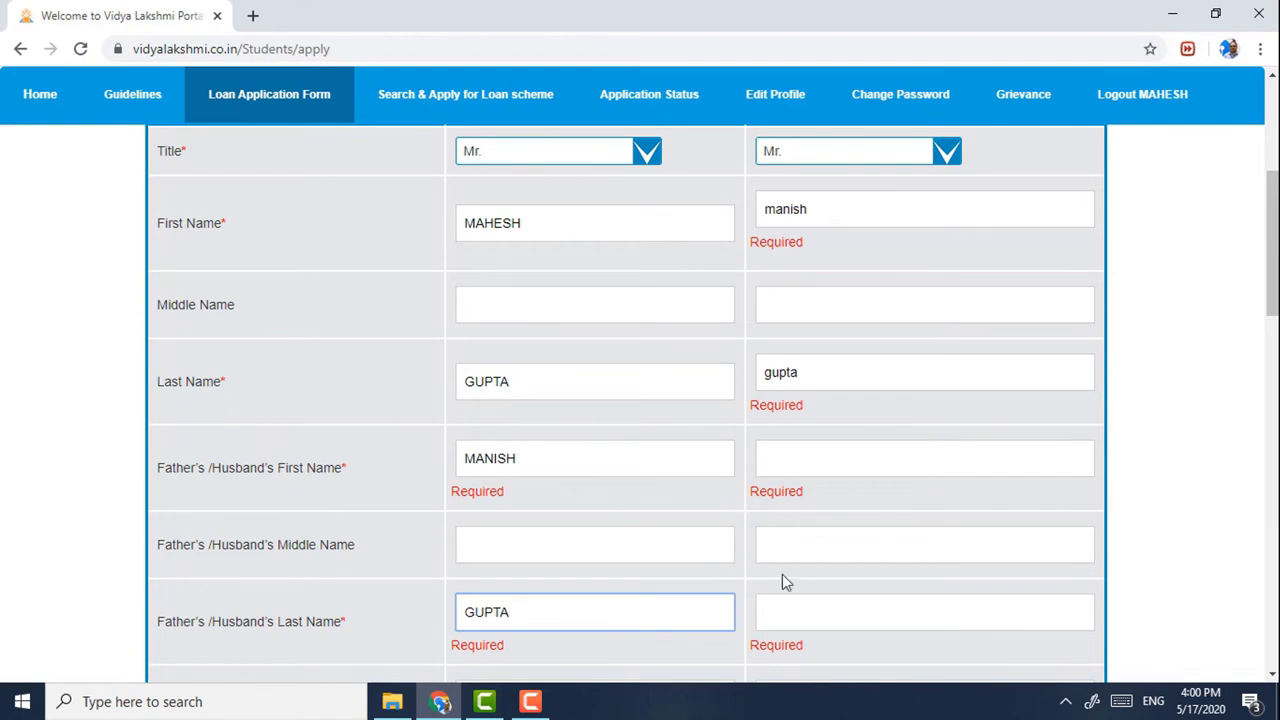
# - Enter the parent's father's first and last name
pyautogui.click(849, 456)
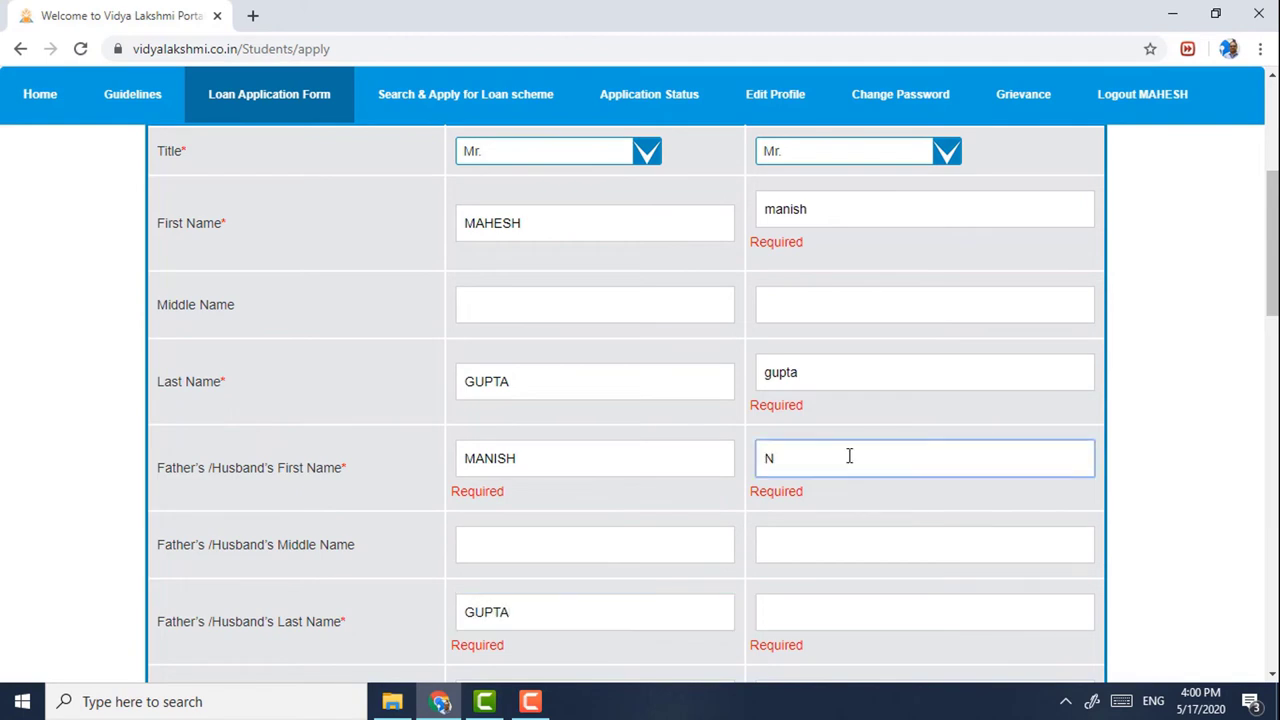
pyautogui.scroll(-3, 849, 456)
pyautogui.click(807, 335)
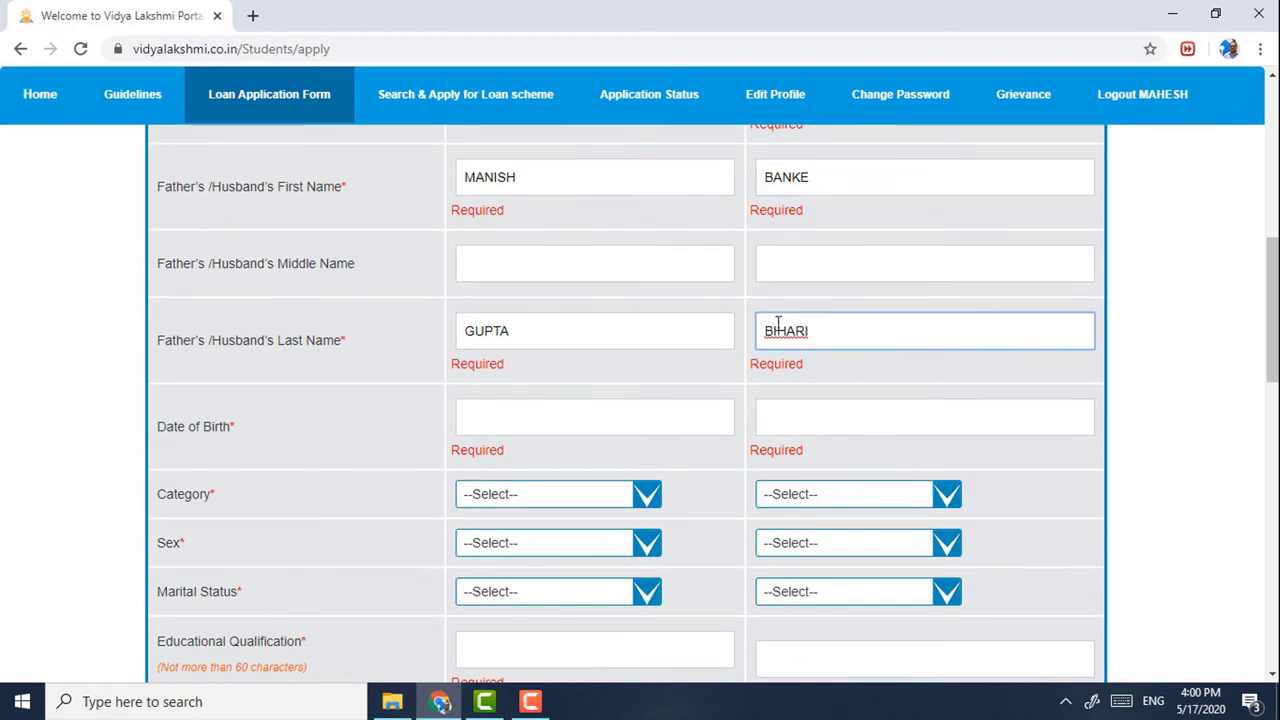
pyautogui.click(517, 411)
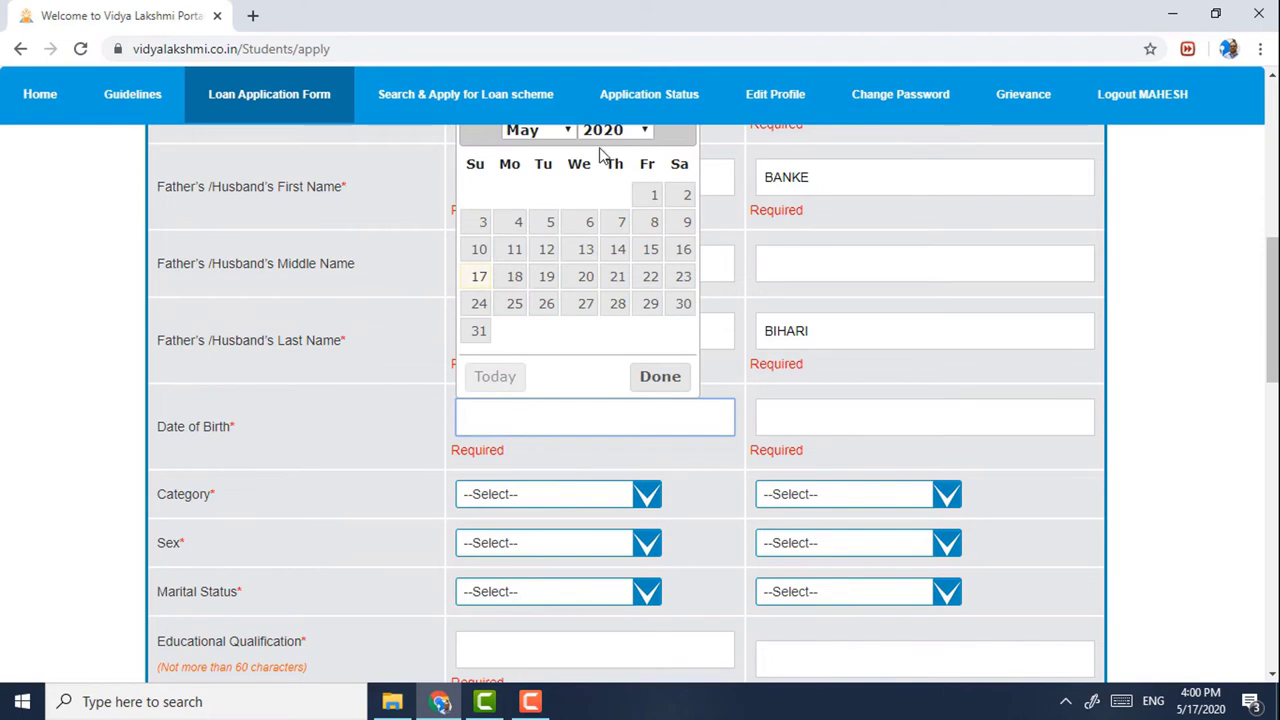
pyautogui.click(617, 131)
pyautogui.scroll(6, 600, 270)
pyautogui.scroll(-6, 598, 405)
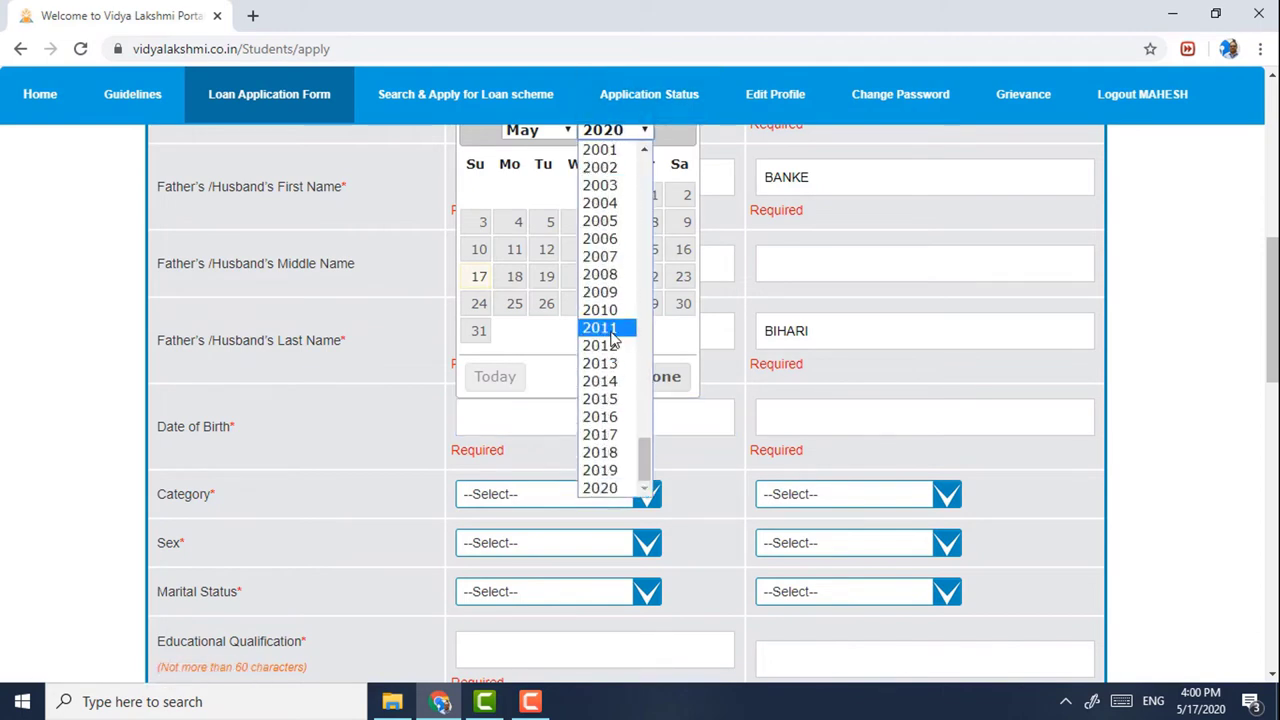
pyautogui.click(609, 152)
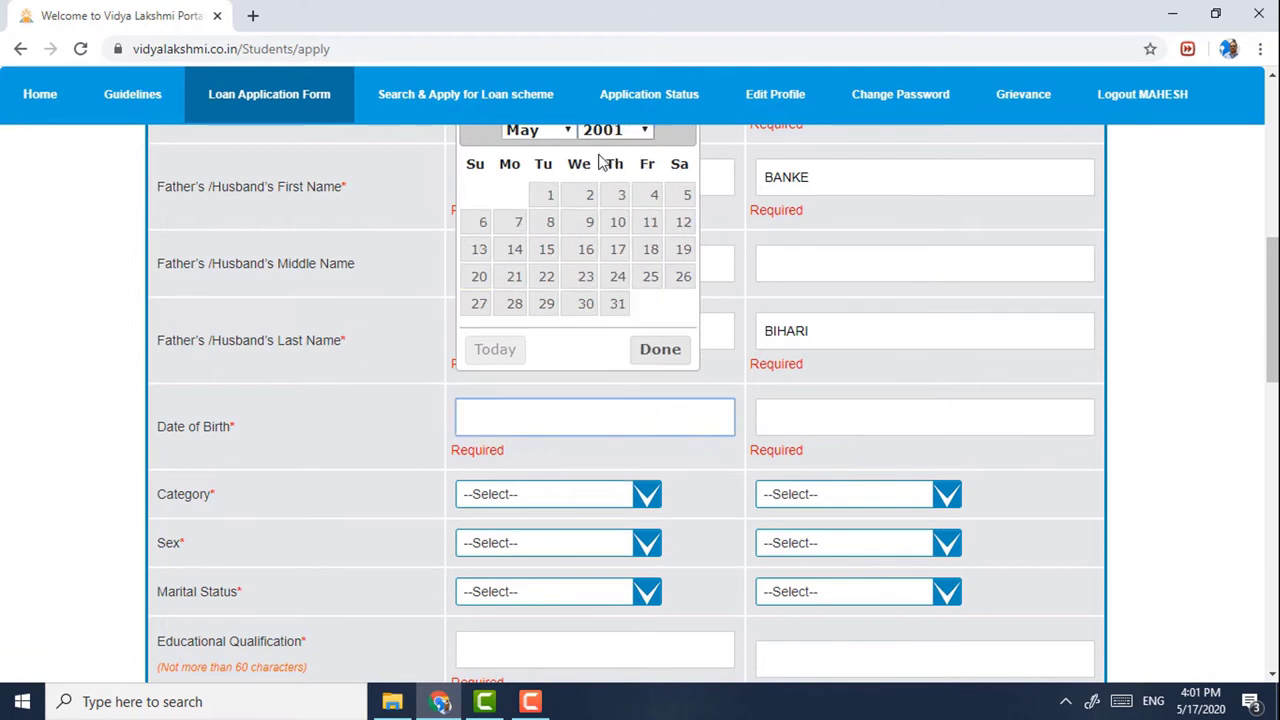
pyautogui.click(543, 200)
pyautogui.click(777, 413)
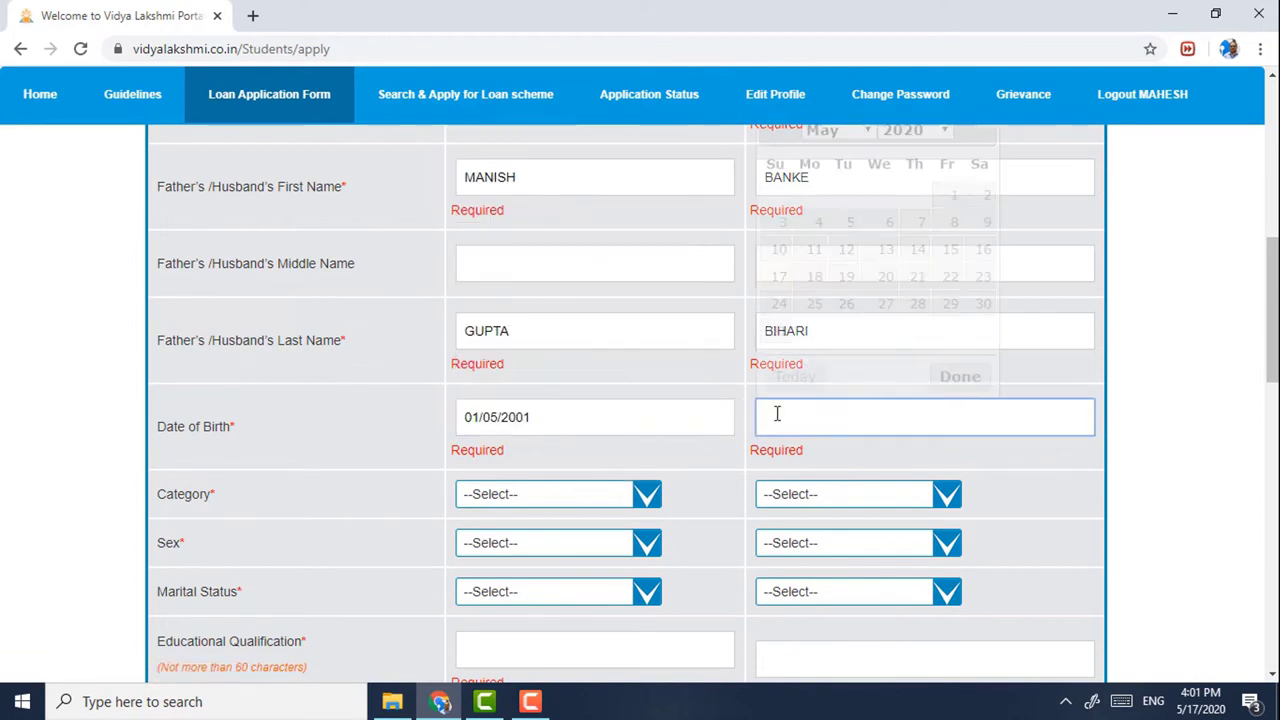
pyautogui.click(900, 130)
pyautogui.scroll(7, 915, 180)
pyautogui.scroll(3, 918, 205)
pyautogui.scroll(-6, 918, 235)
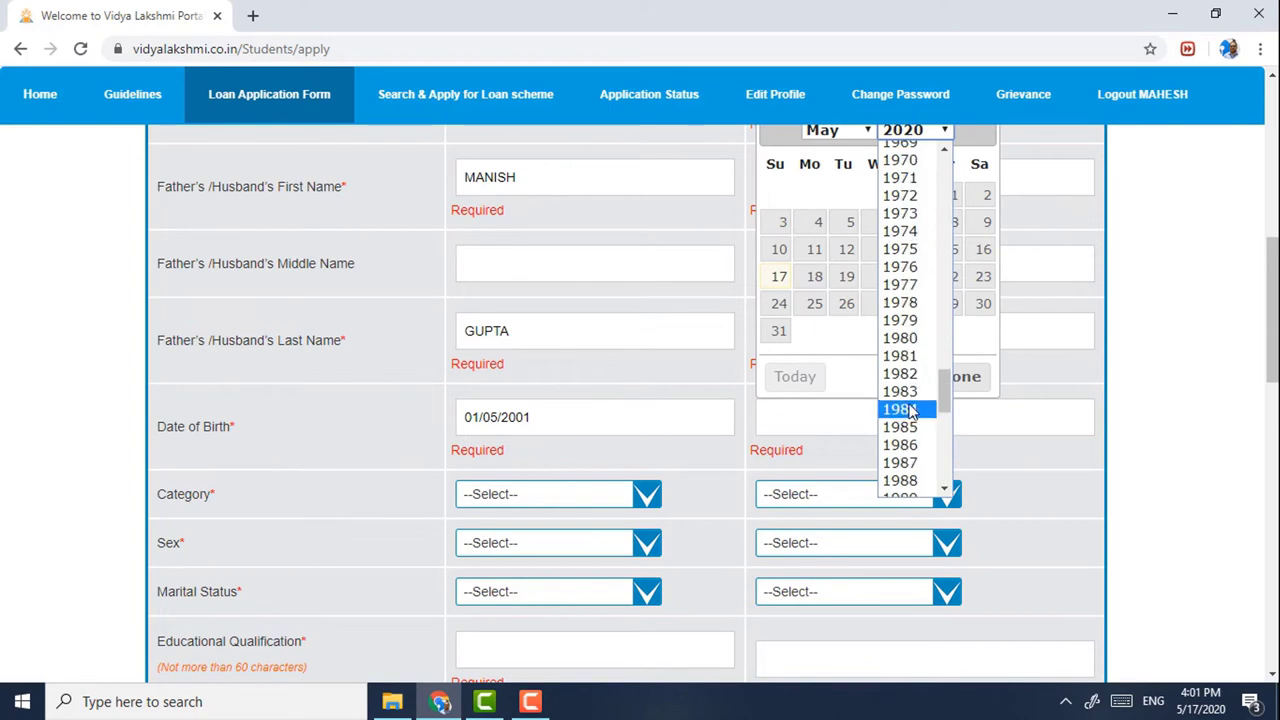
pyautogui.click(900, 267)
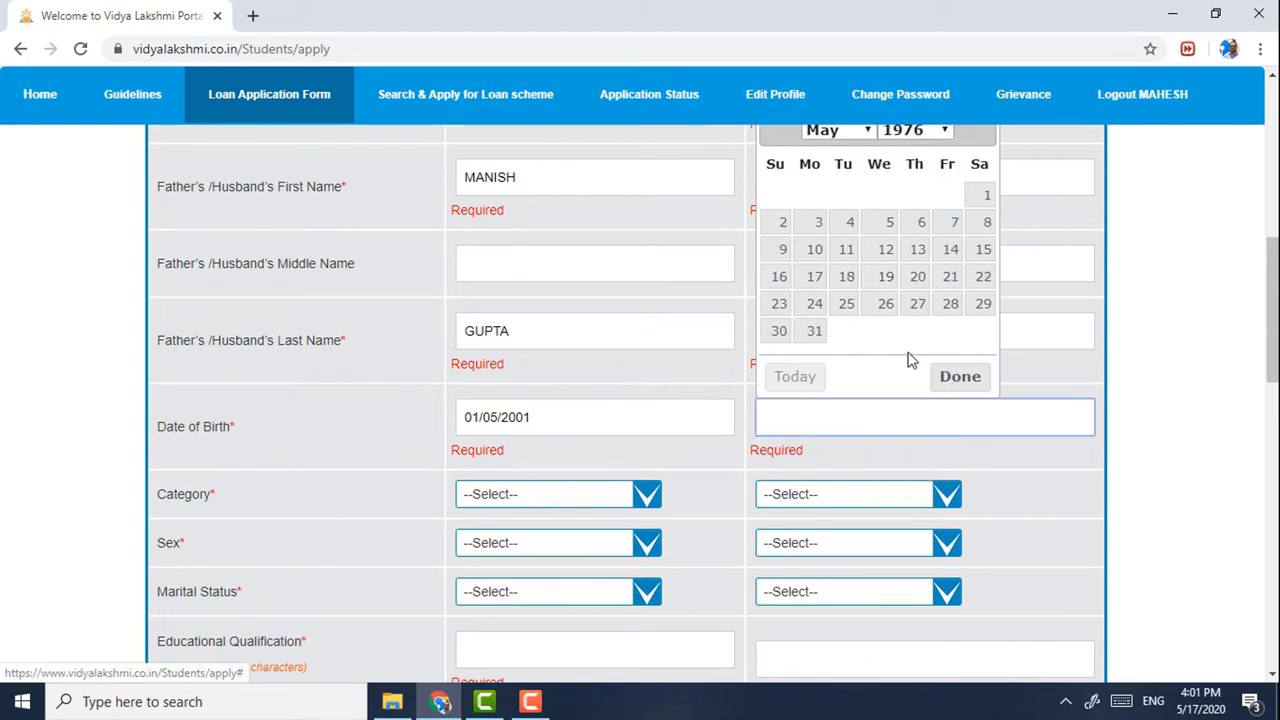
pyautogui.click(985, 195)
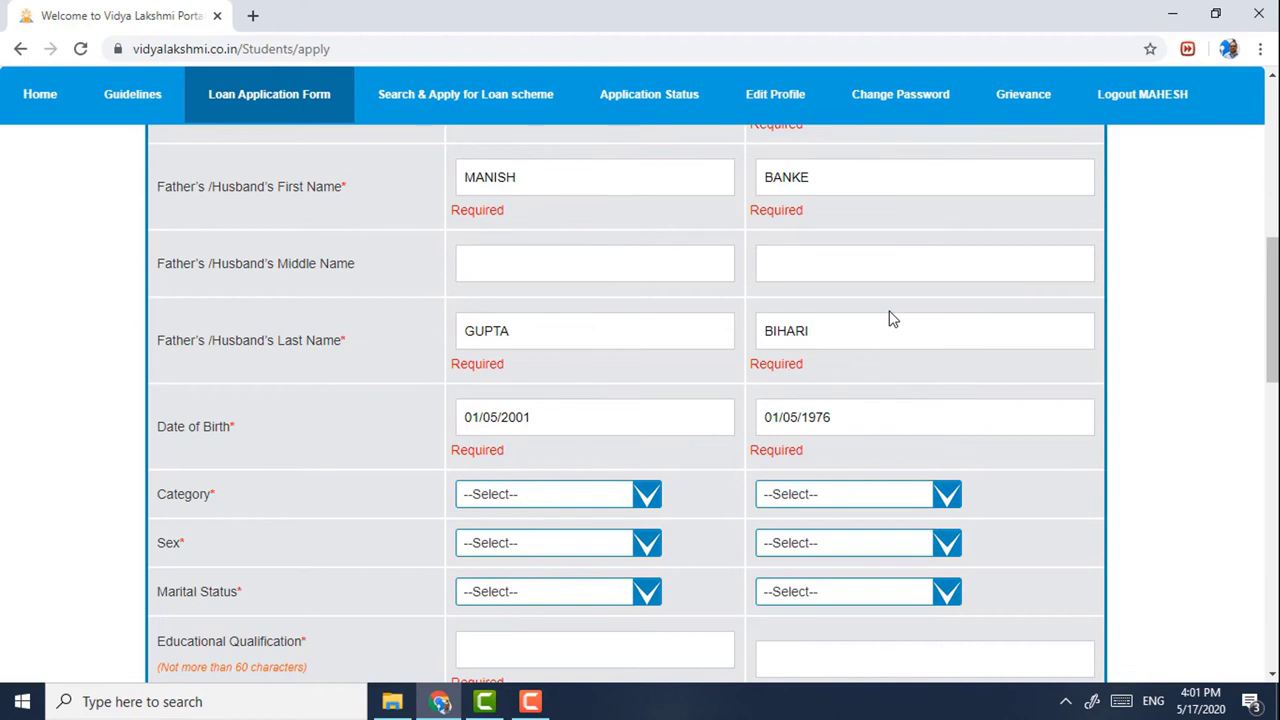
# - Set both categories to Others, both sexes to Male, marital status Single and Married
pyautogui.scroll(-1, 766, 330)
pyautogui.click(551, 402)
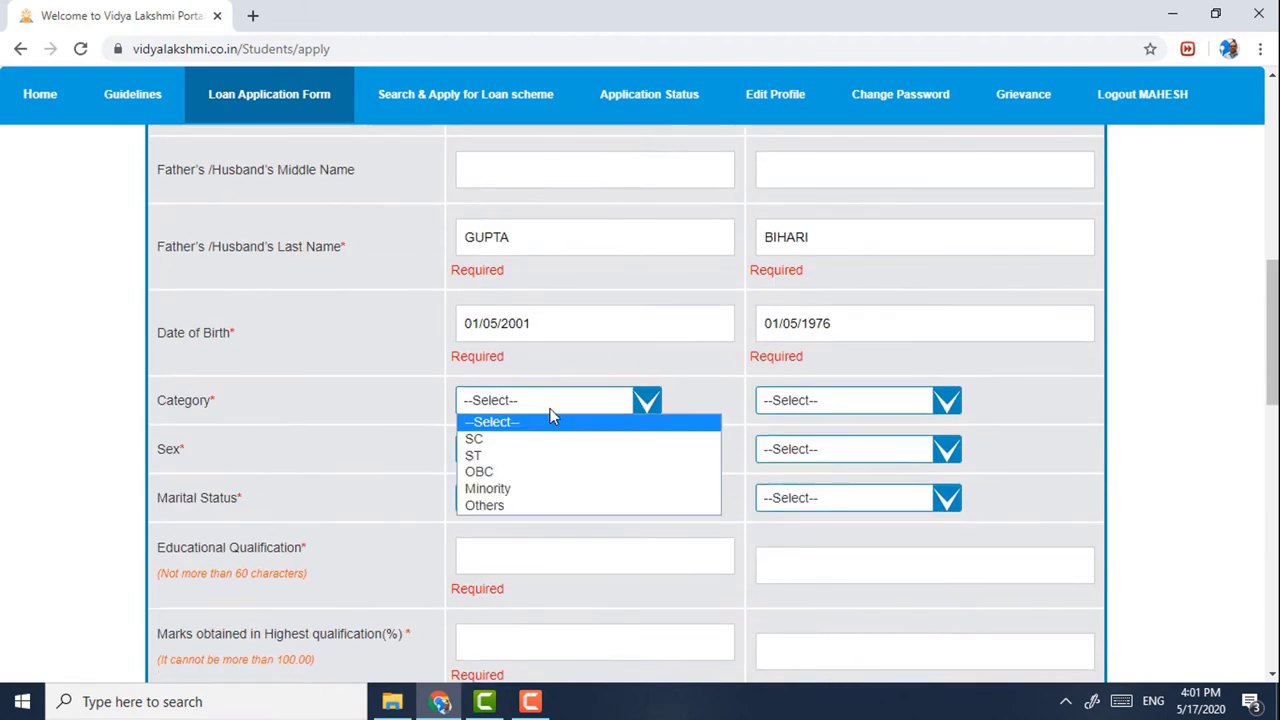
pyautogui.click(500, 505)
pyautogui.click(797, 401)
pyautogui.click(788, 507)
pyautogui.click(558, 448)
pyautogui.click(522, 486)
pyautogui.click(801, 453)
pyautogui.click(779, 488)
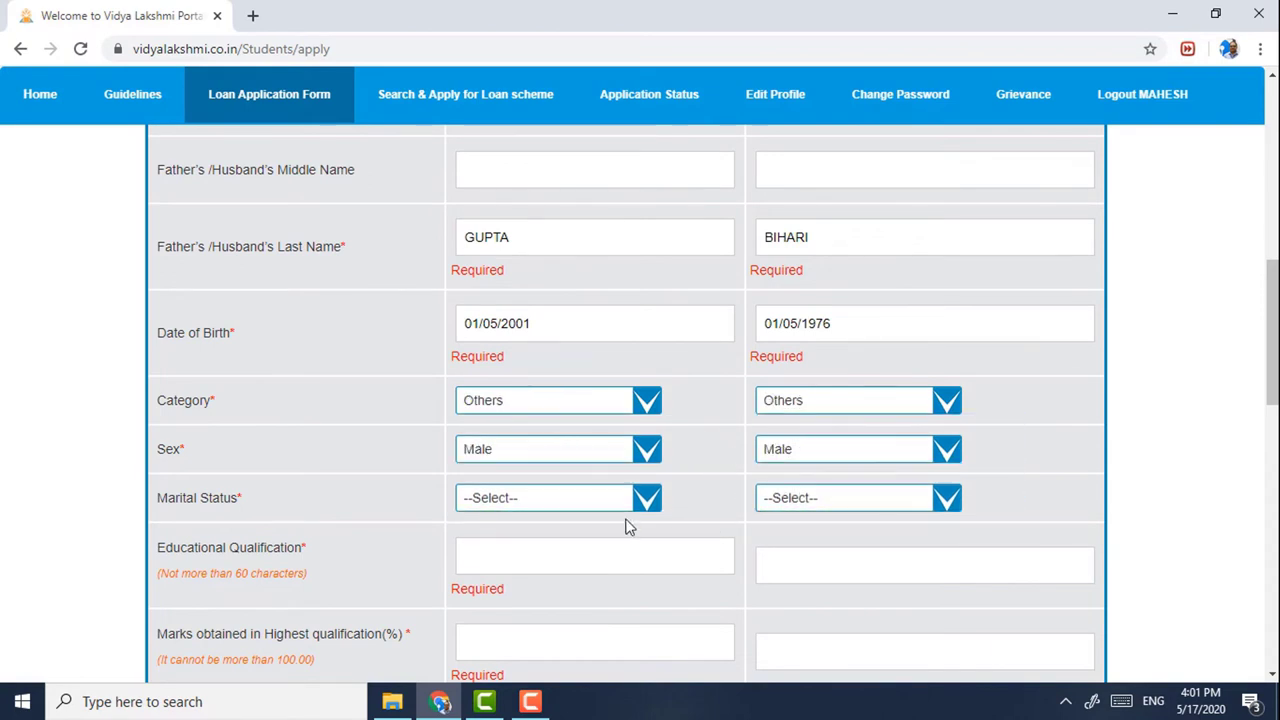
pyautogui.click(559, 500)
pyautogui.click(530, 537)
pyautogui.click(775, 498)
pyautogui.click(785, 586)
# - Enter qualifications HIGHER SECONDARY and GRADUATE with marks 95 and 74
pyautogui.scroll(-2, 692, 465)
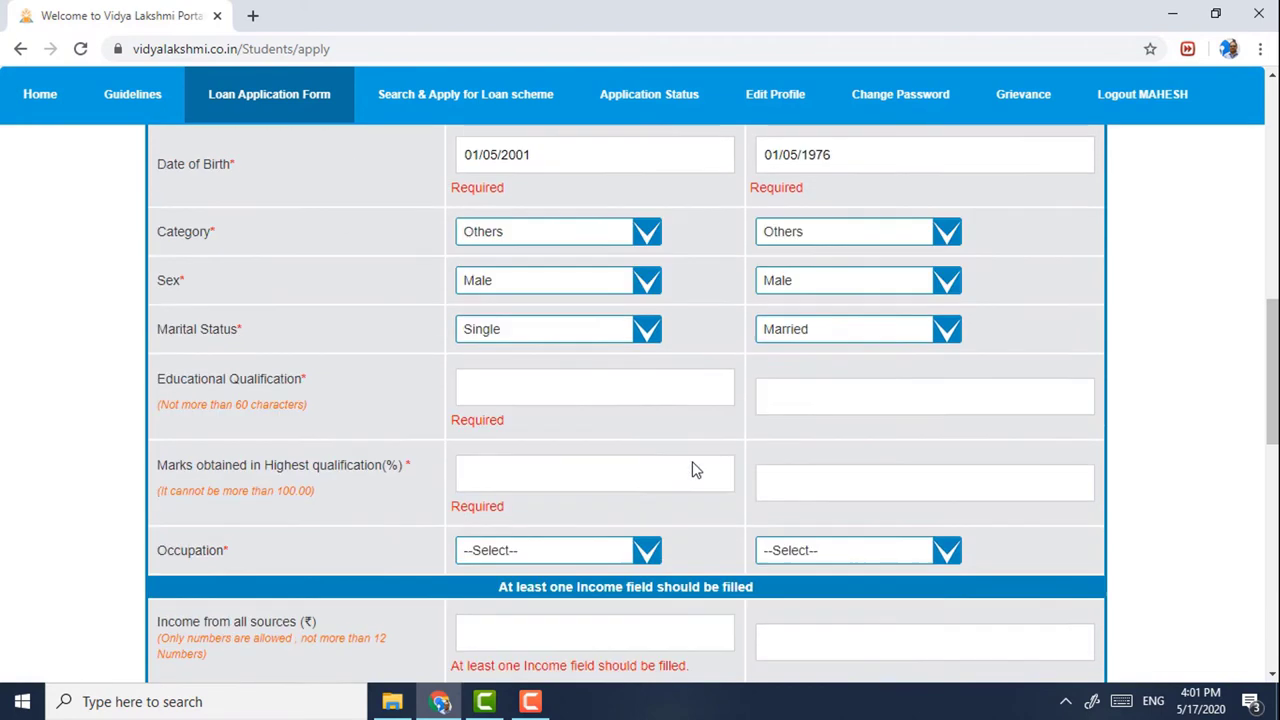
pyautogui.click(534, 370)
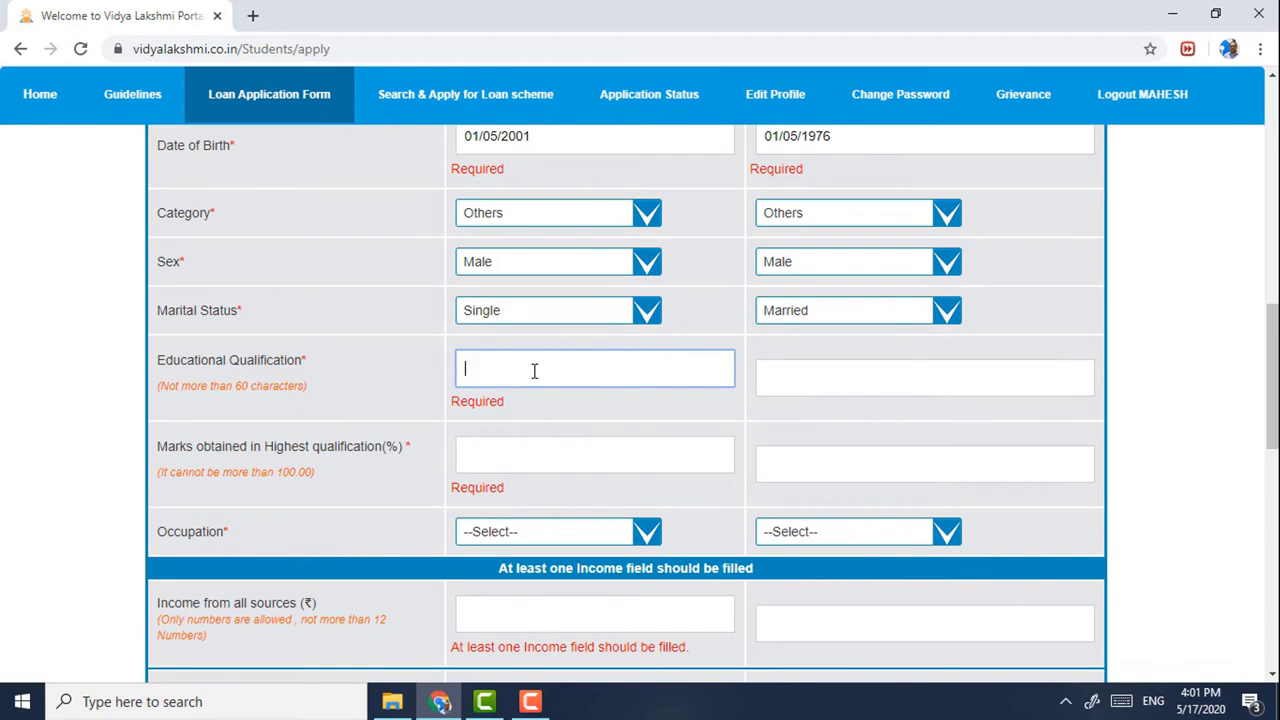
pyautogui.write('HIGHER SECONDARY')
pyautogui.click(835, 390)
pyautogui.write('GRADUATE')
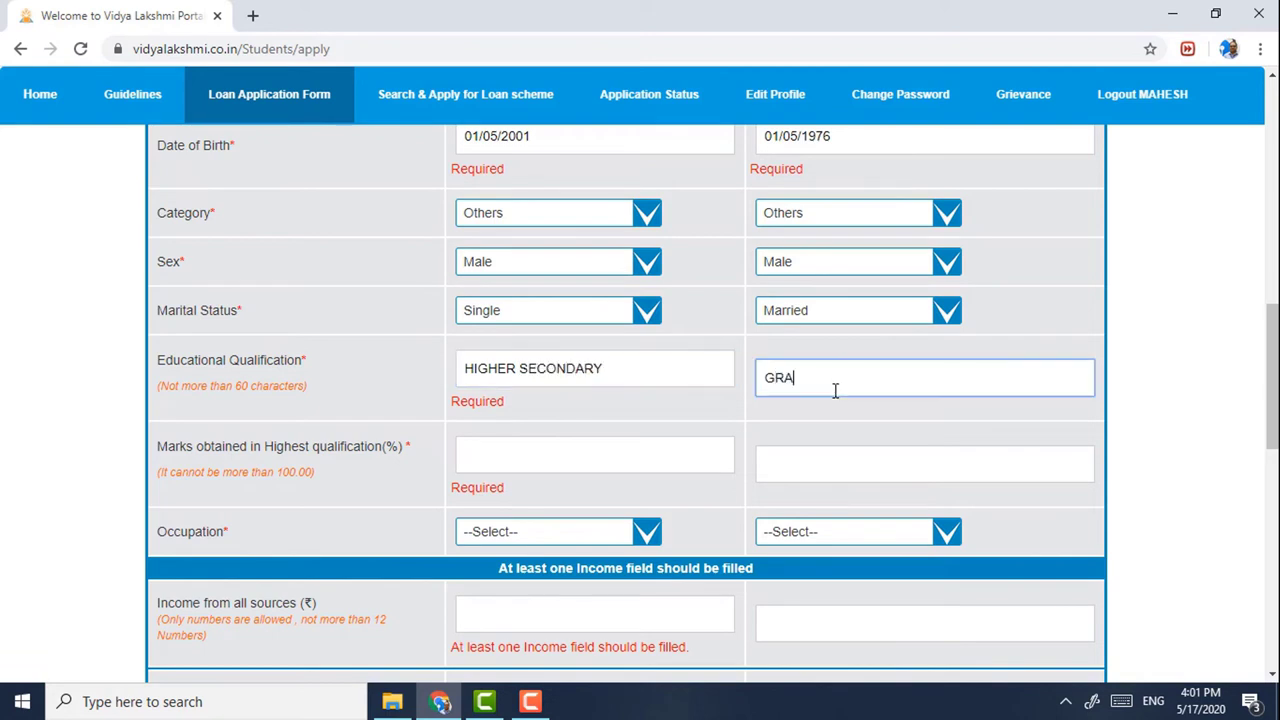
pyautogui.click(527, 456)
pyautogui.write('95')
pyautogui.click(808, 465)
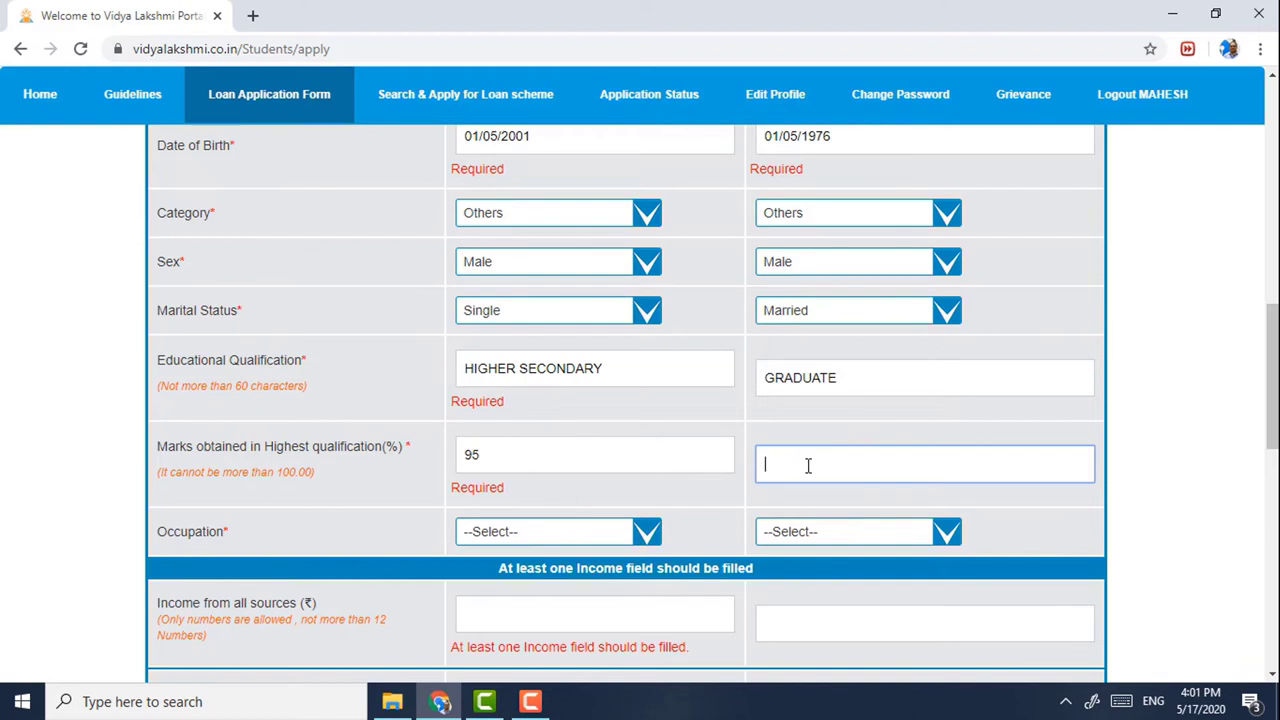
pyautogui.write('74')
# - Set occupations to Student for the applicant and Business for the co-applicant
pyautogui.scroll(-1, 640, 460)
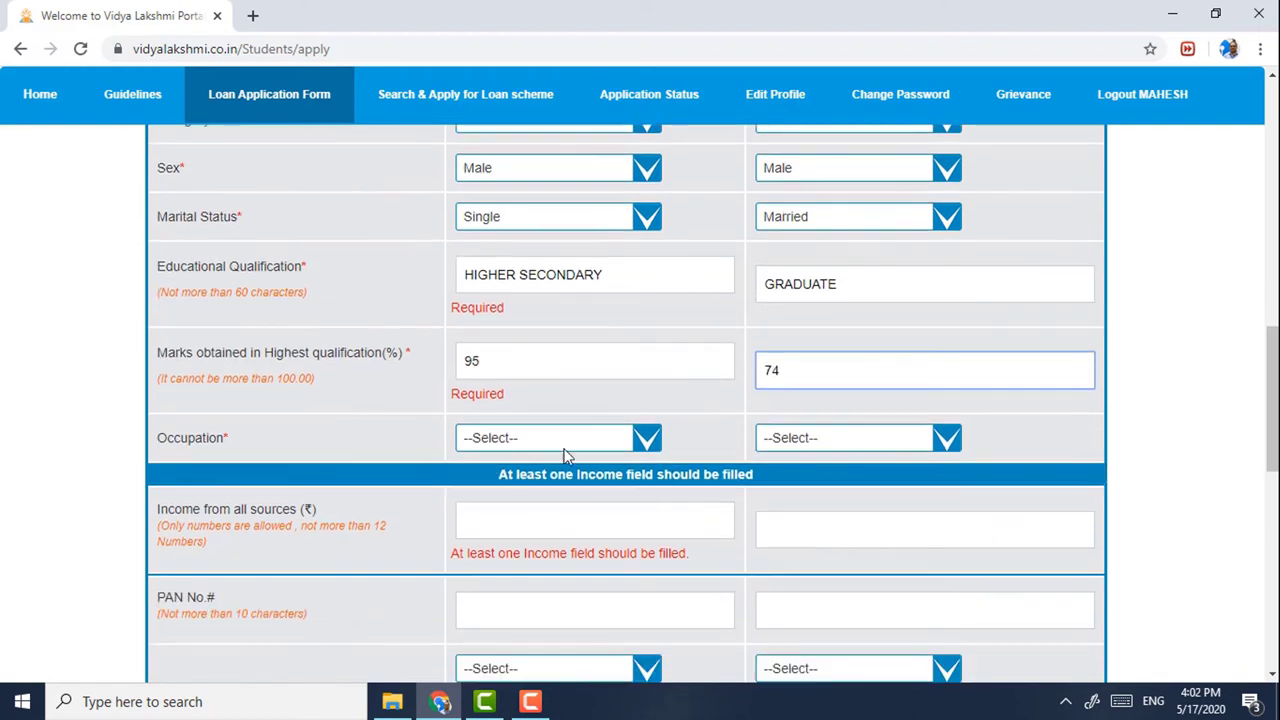
pyautogui.click(507, 441)
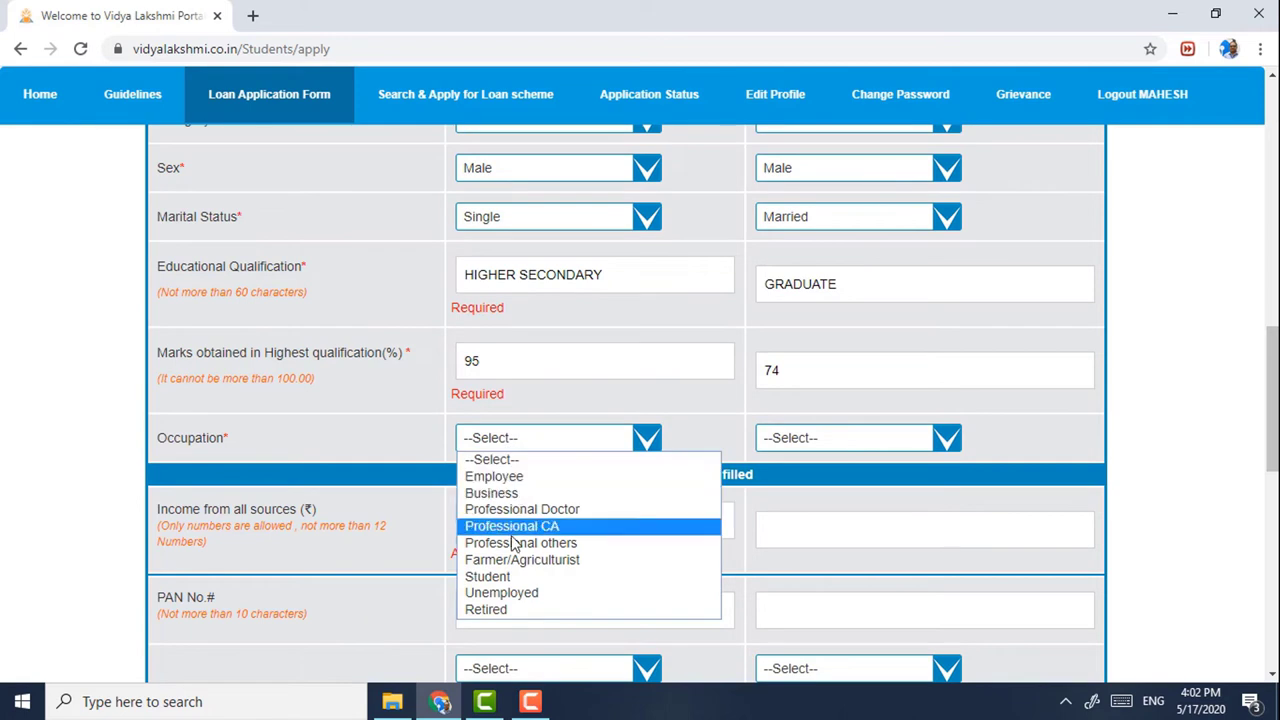
pyautogui.click(516, 575)
pyautogui.click(793, 440)
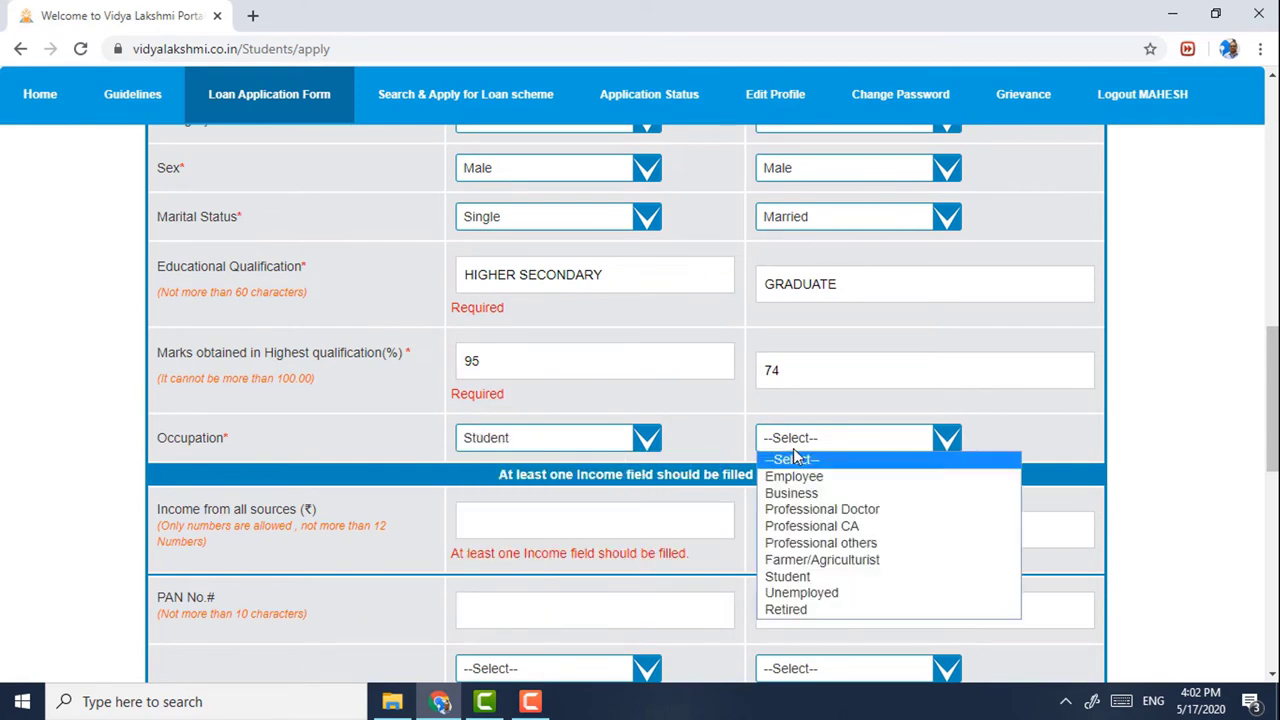
pyautogui.click(805, 491)
pyautogui.scroll(-1, 751, 485)
pyautogui.click(569, 434)
# - Enter applicant income 1 and co-applicant income 250000, clearing the numeric-only warning
pyautogui.write('0')
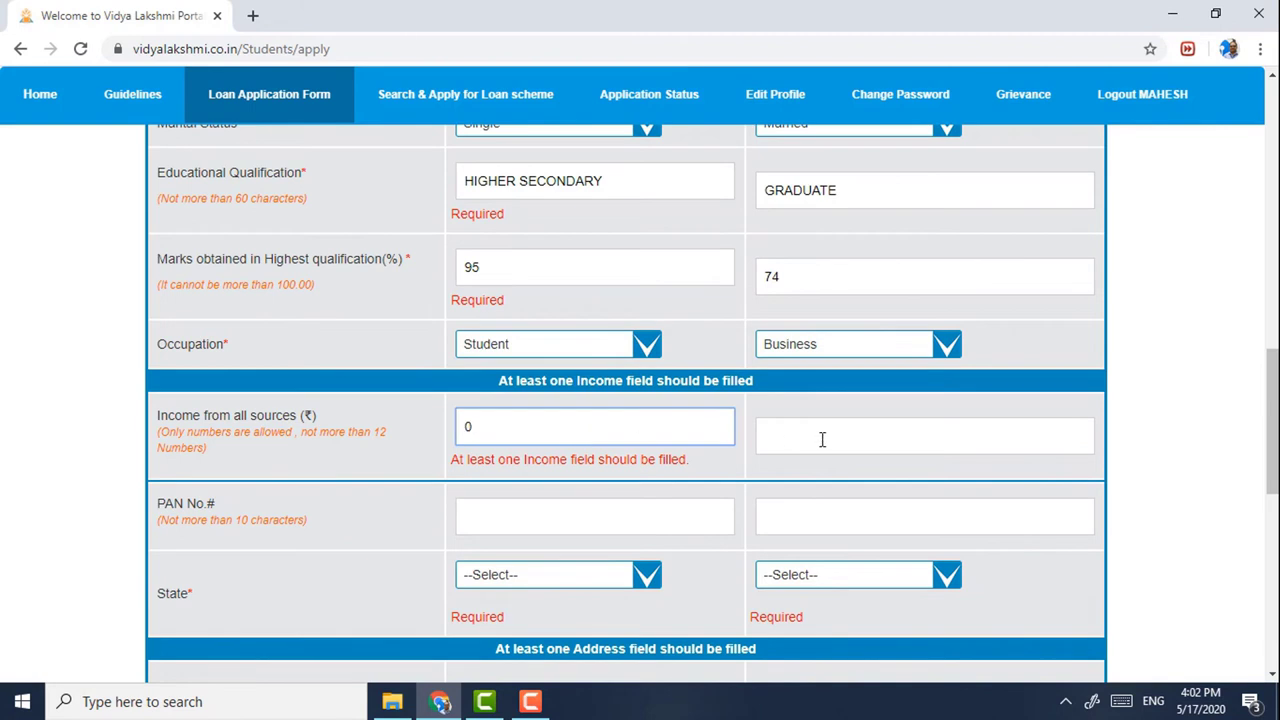
pyautogui.click(823, 437)
pyautogui.click(605, 408)
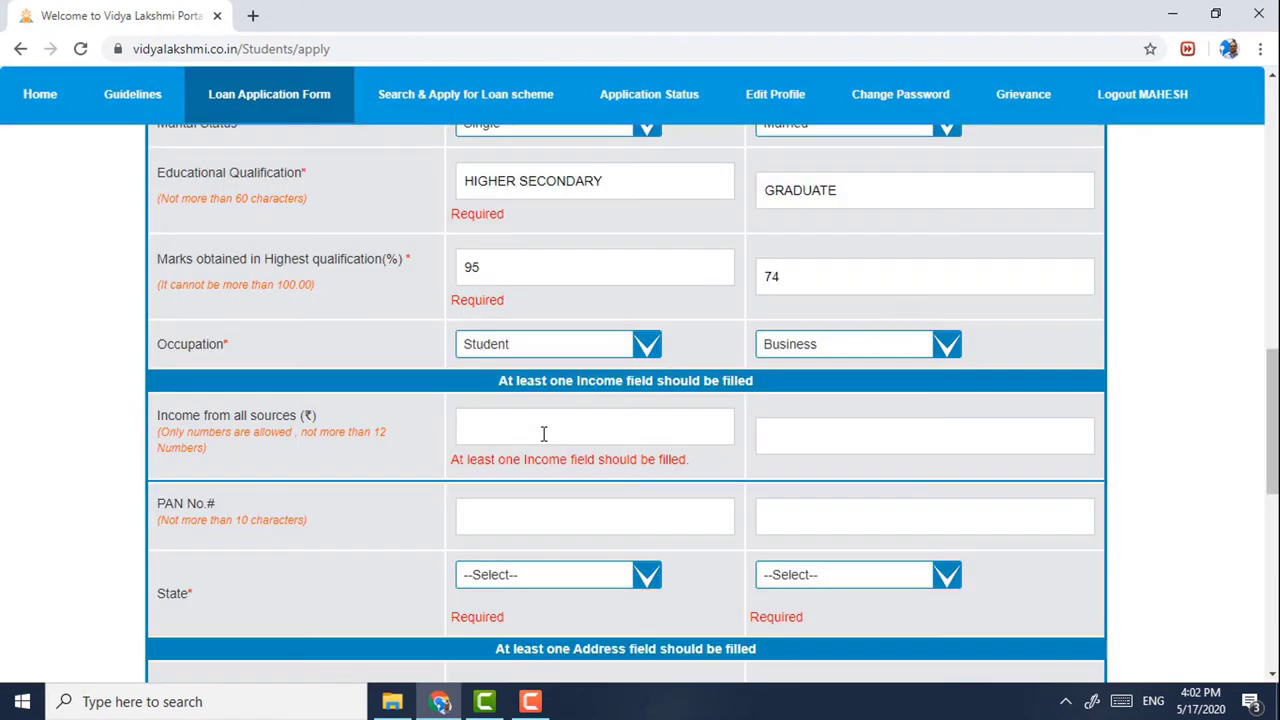
pyautogui.click(530, 433)
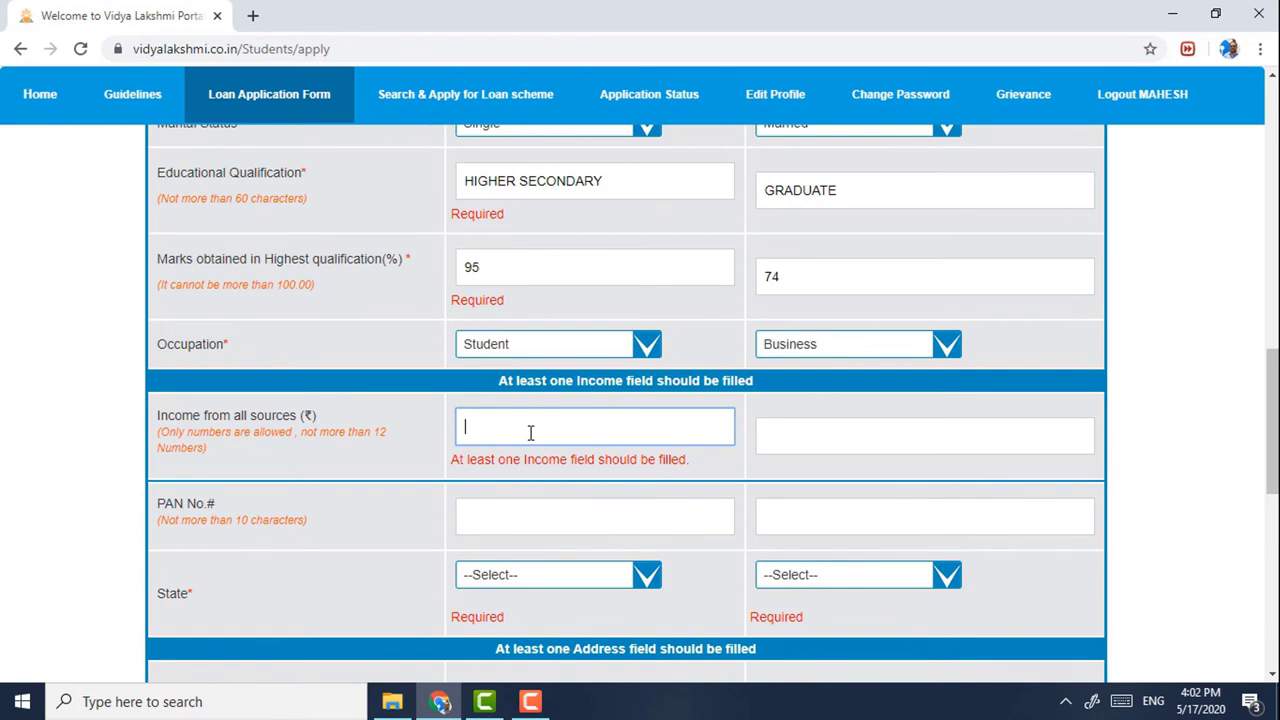
pyautogui.click(783, 428)
pyautogui.click(606, 417)
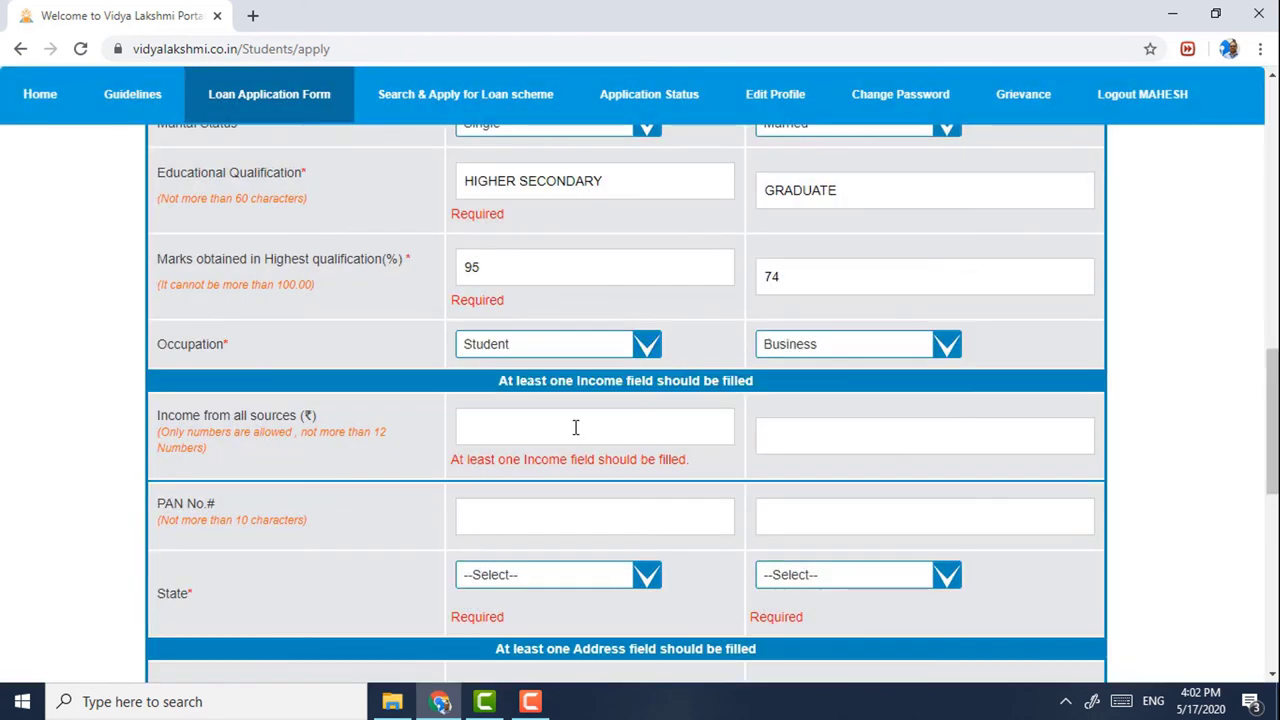
pyautogui.click(575, 427)
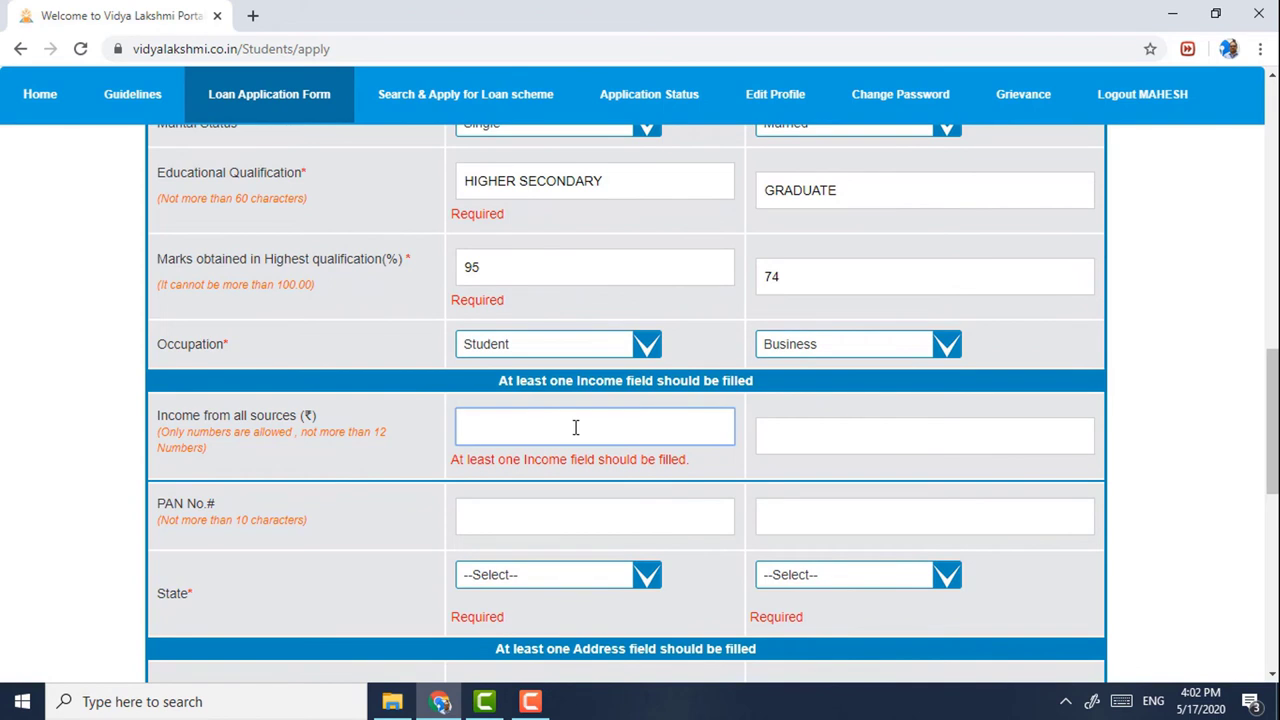
pyautogui.write('1')
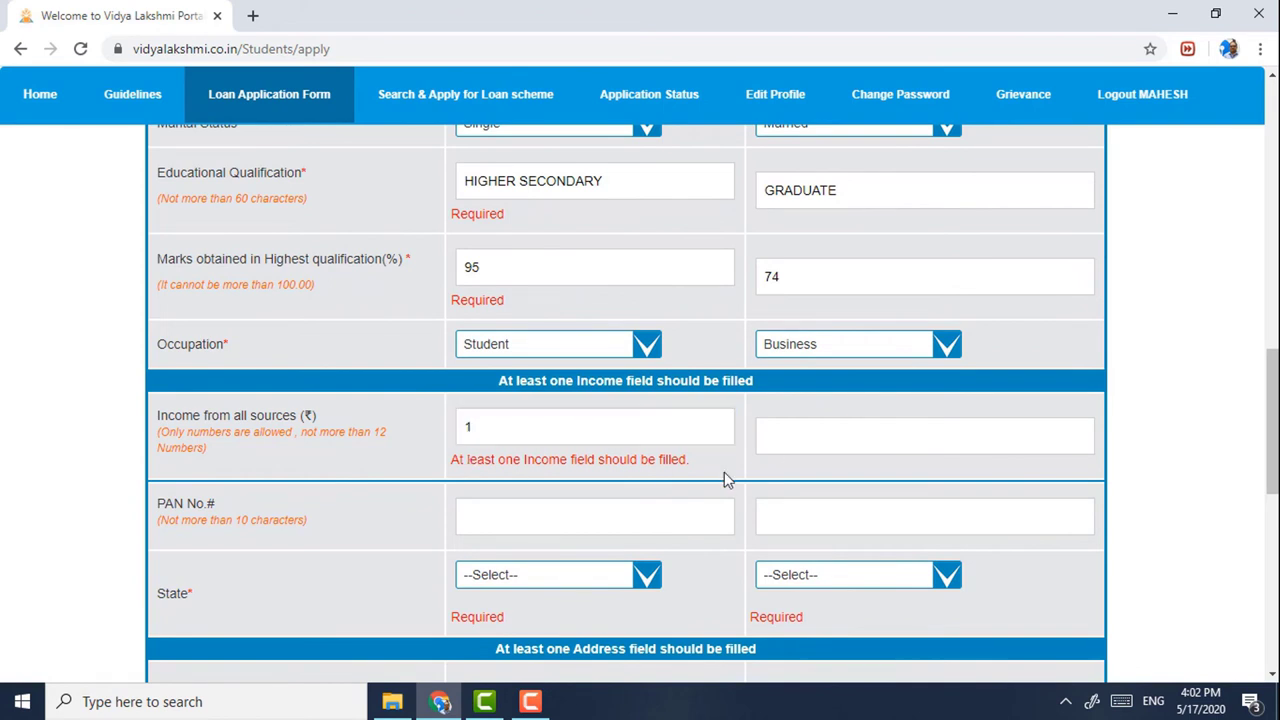
pyautogui.click(786, 446)
pyautogui.write('250000')
pyautogui.click(742, 477)
# - Choose Rajasthan as the state for both the applicant and the co-applicant
pyautogui.scroll(-2, 725, 470)
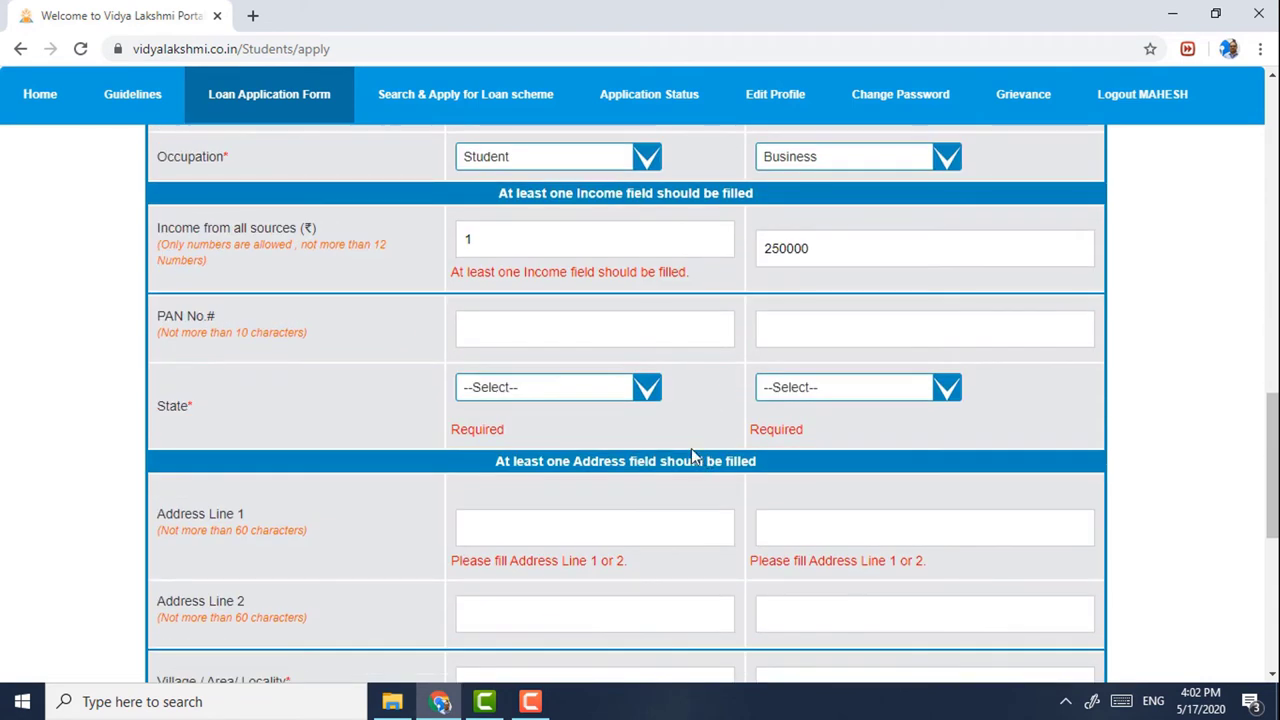
pyautogui.click(532, 397)
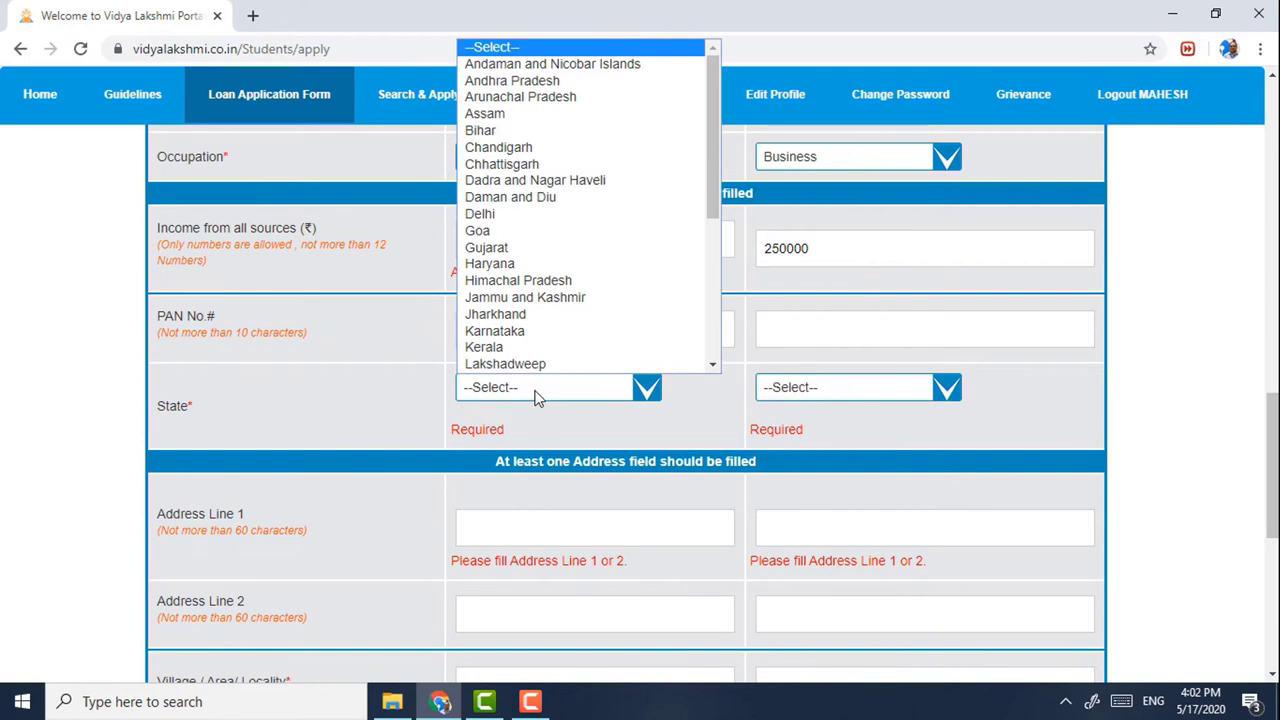
pyautogui.scroll(-2, 531, 372)
pyautogui.click(531, 365)
pyautogui.click(518, 392)
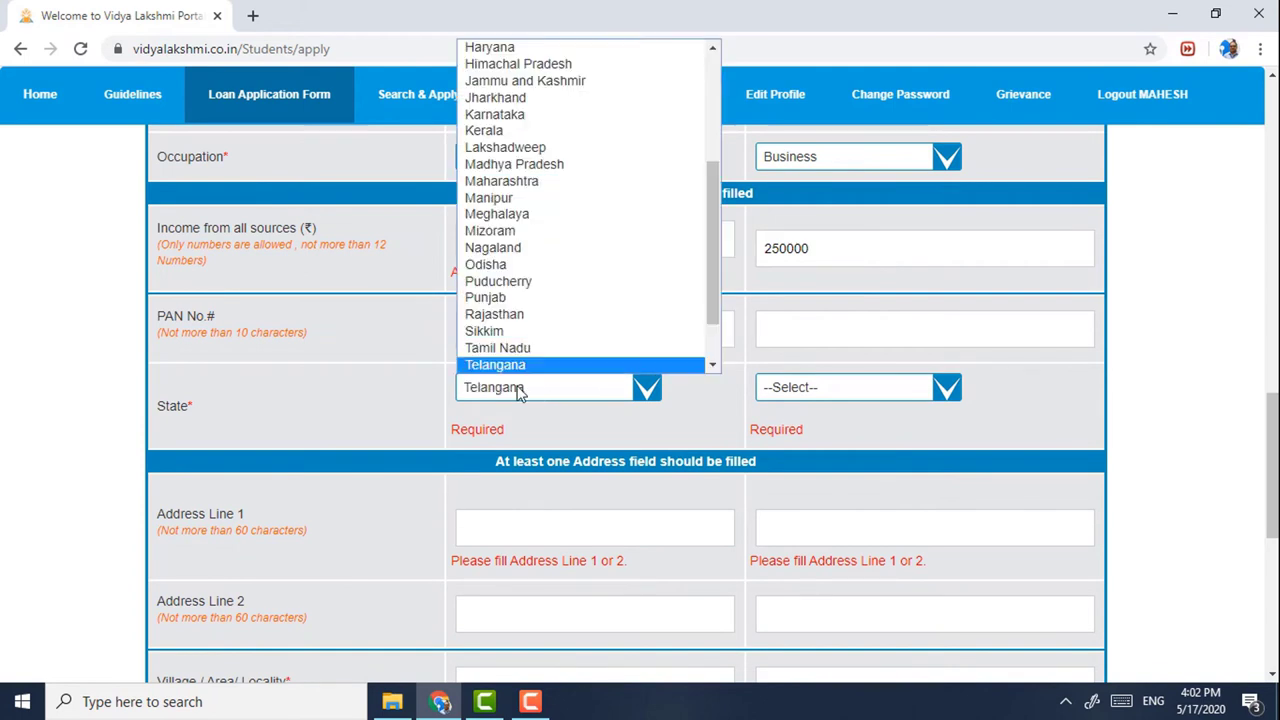
pyautogui.click(542, 316)
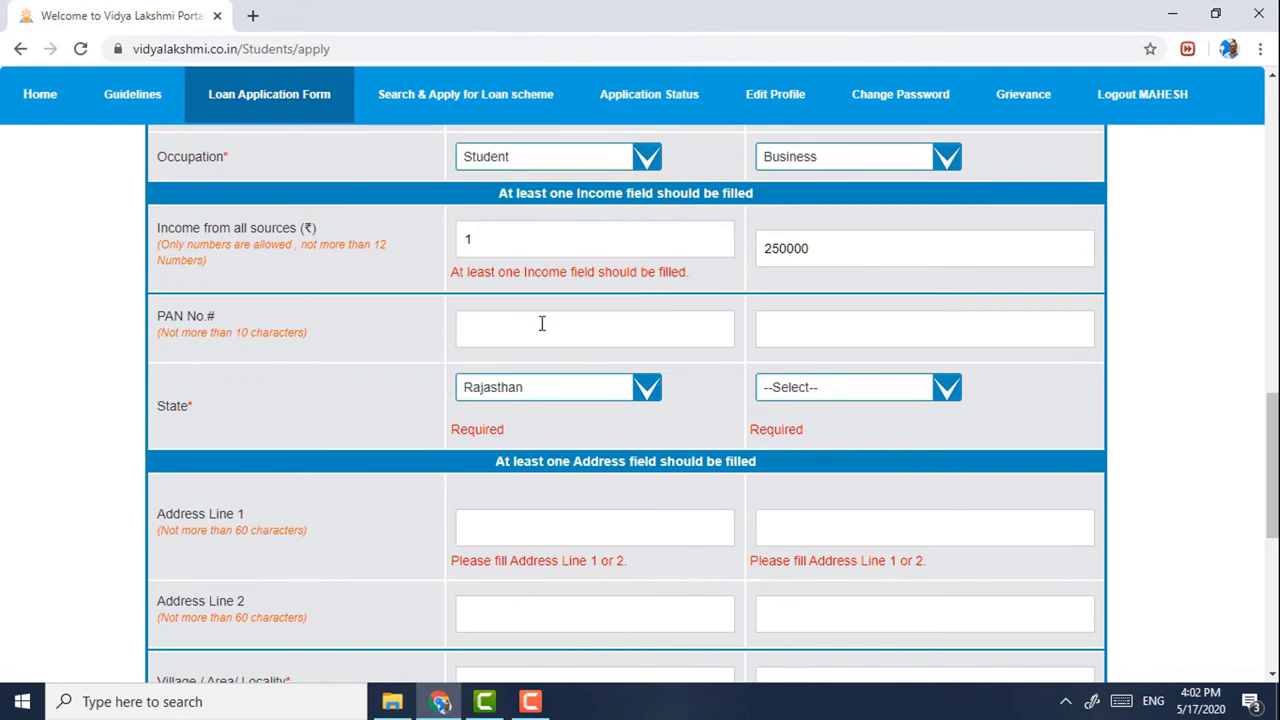
pyautogui.click(800, 392)
pyautogui.scroll(-4, 805, 380)
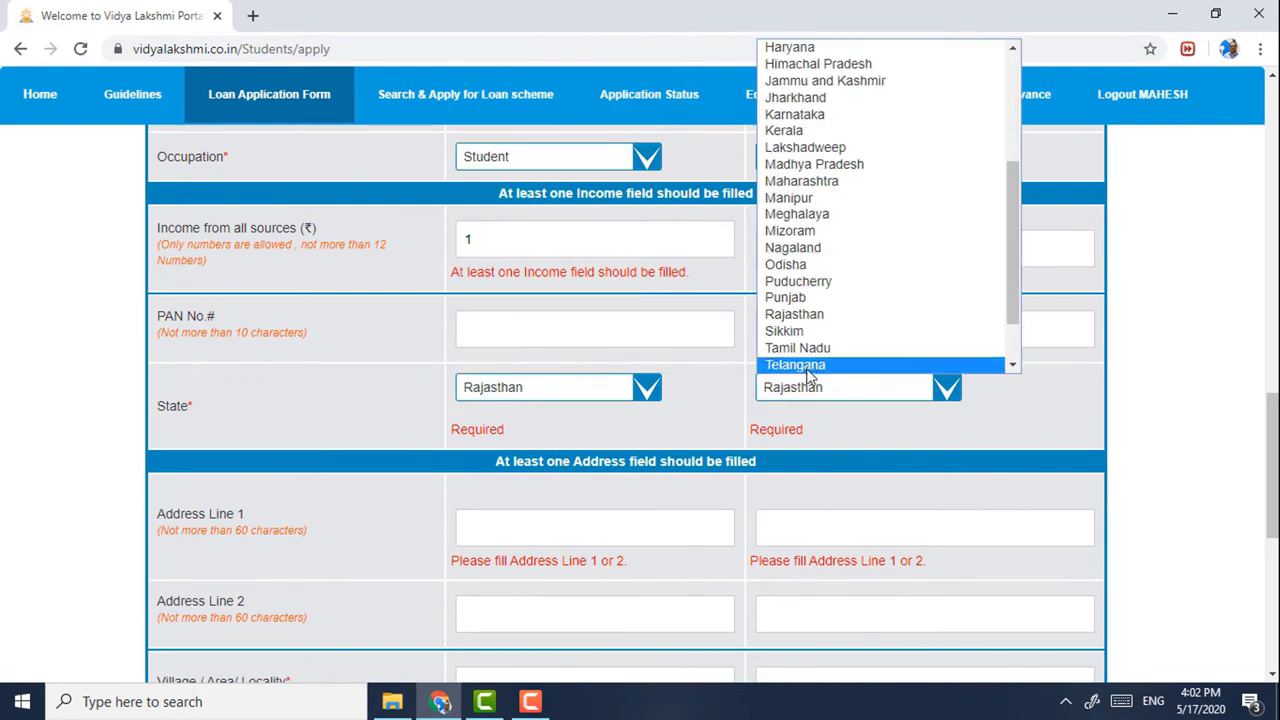
pyautogui.click(800, 314)
# - Enter the student's PAN number and the parent's PAN number
pyautogui.click(646, 320)
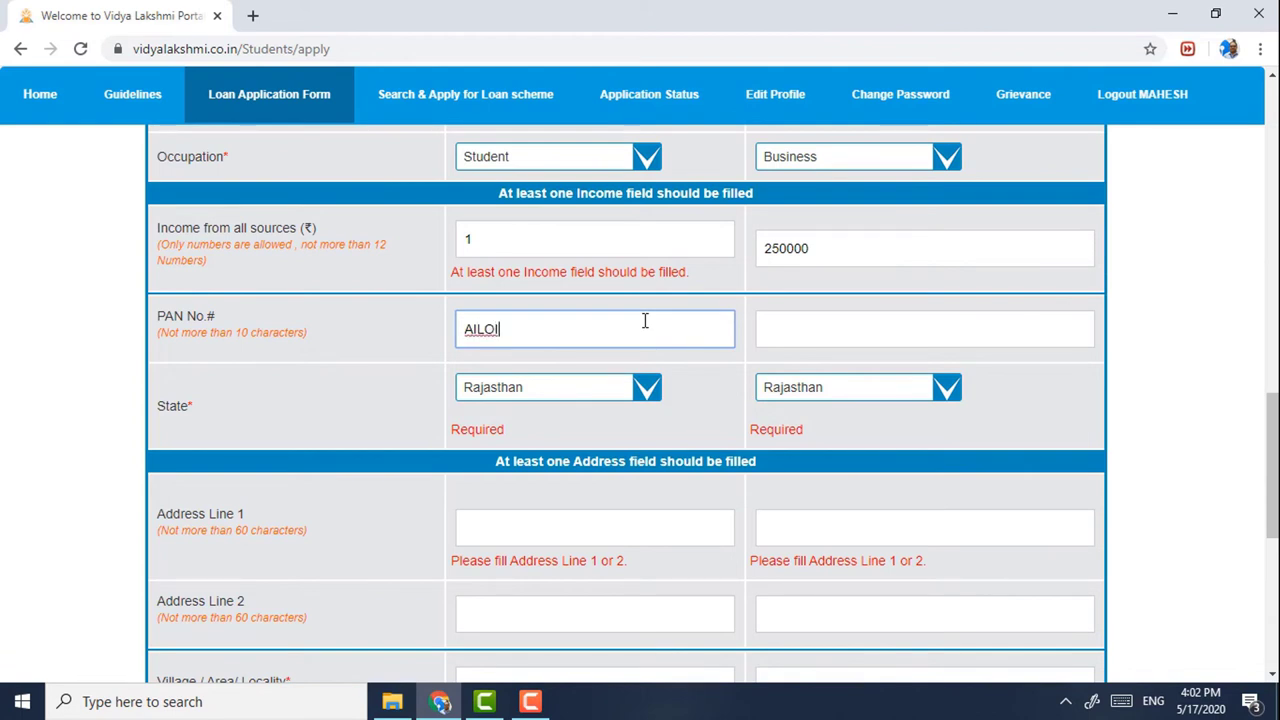
pyautogui.click(843, 341)
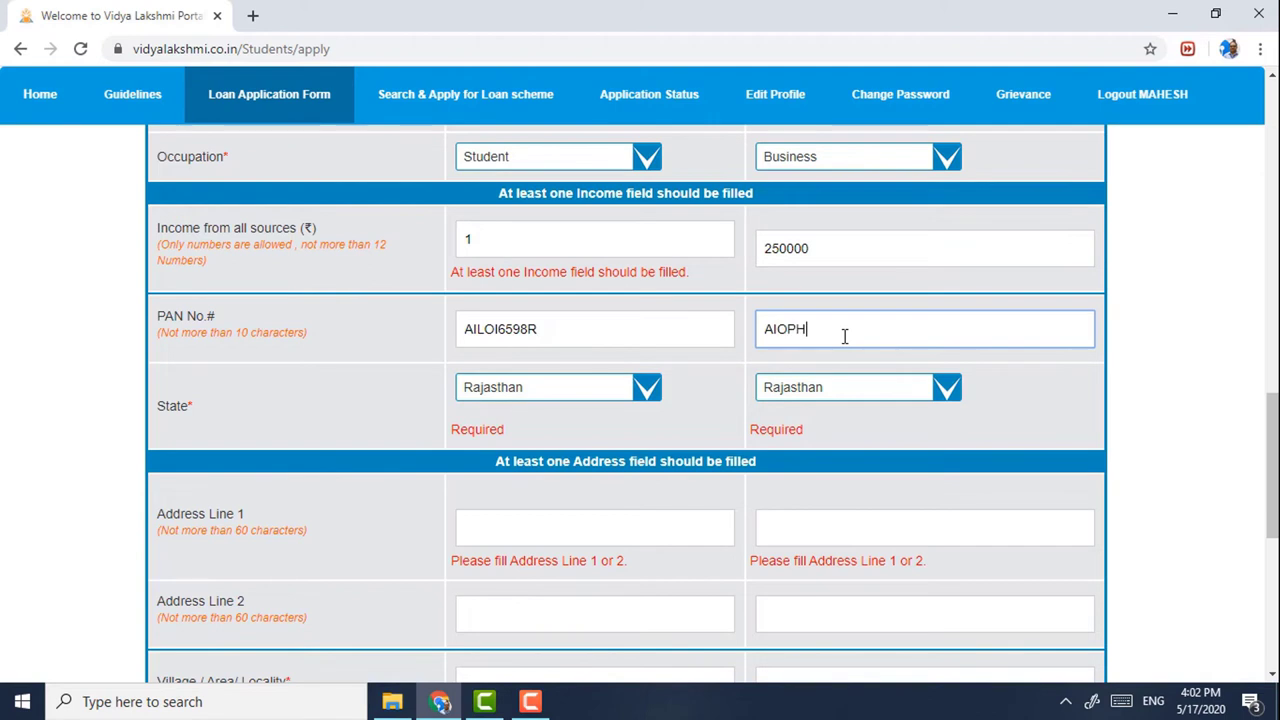
# - Fill in Address Line 1 and Address Line 2 for both the student and the parent
pyautogui.click(691, 400)
pyautogui.scroll(-1, 691, 400)
pyautogui.click(510, 427)
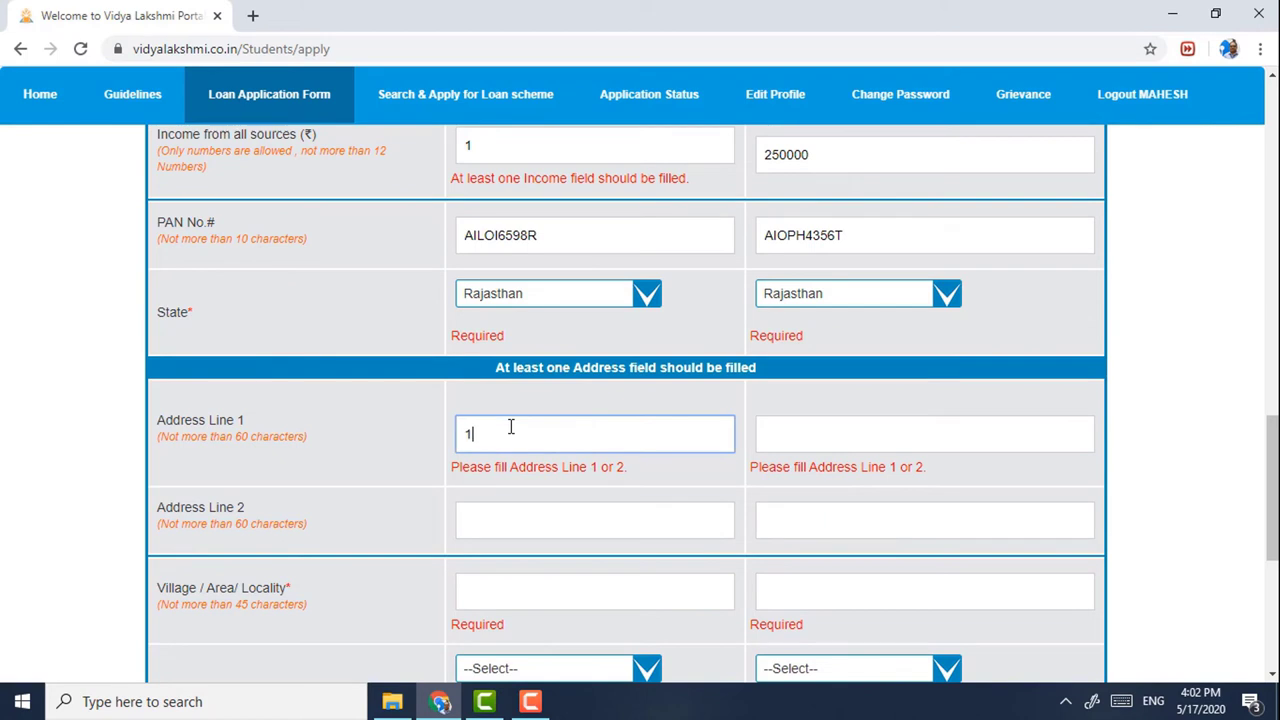
pyautogui.click(490, 519)
pyautogui.write('SUNERPUR')
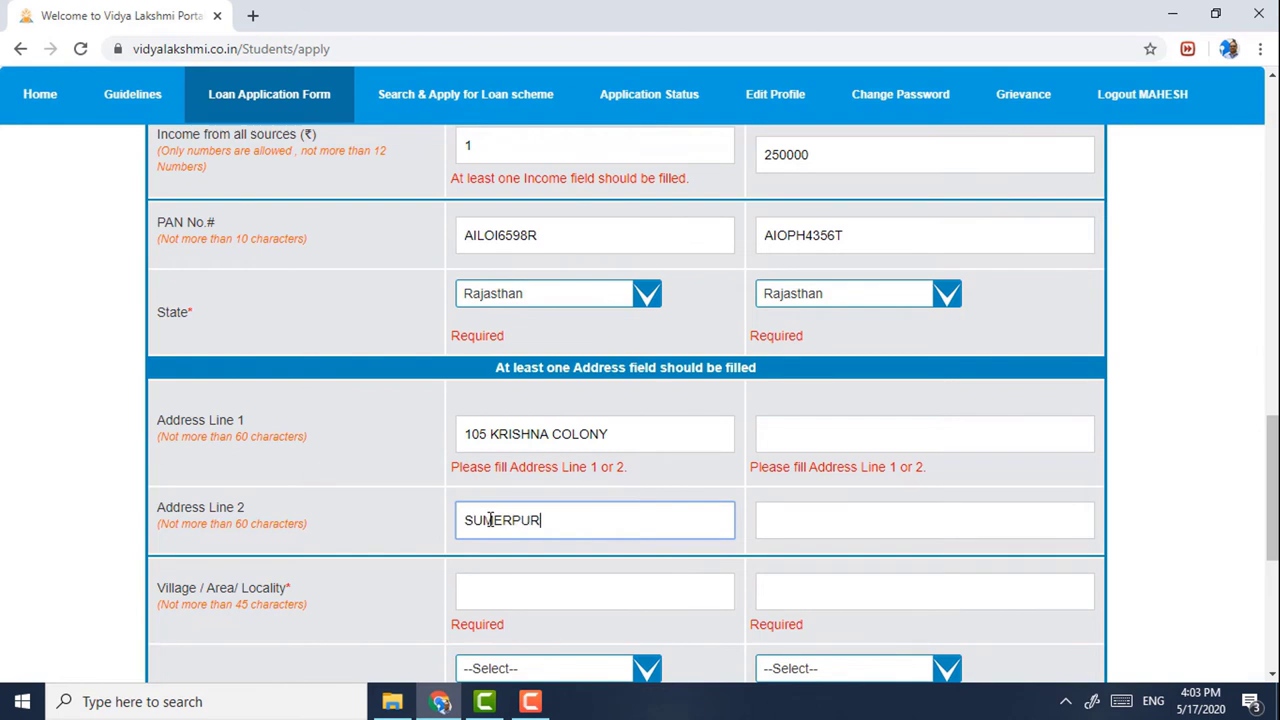
pyautogui.click(895, 432)
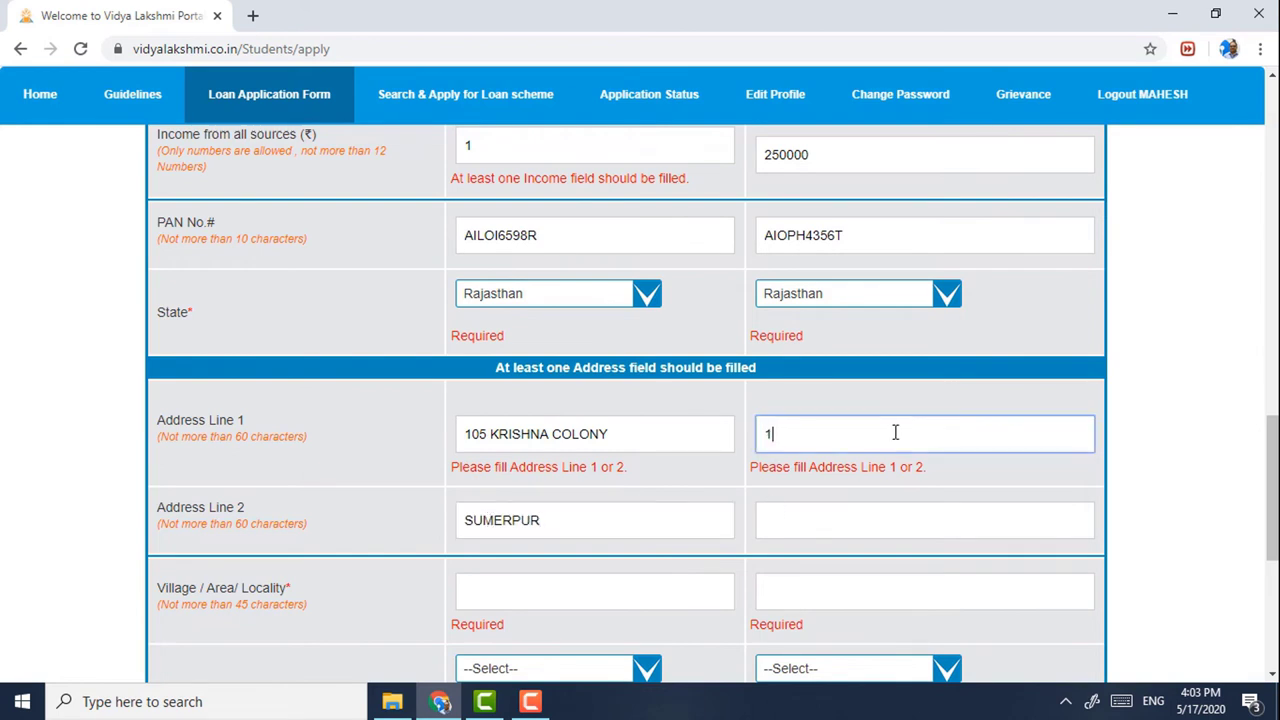
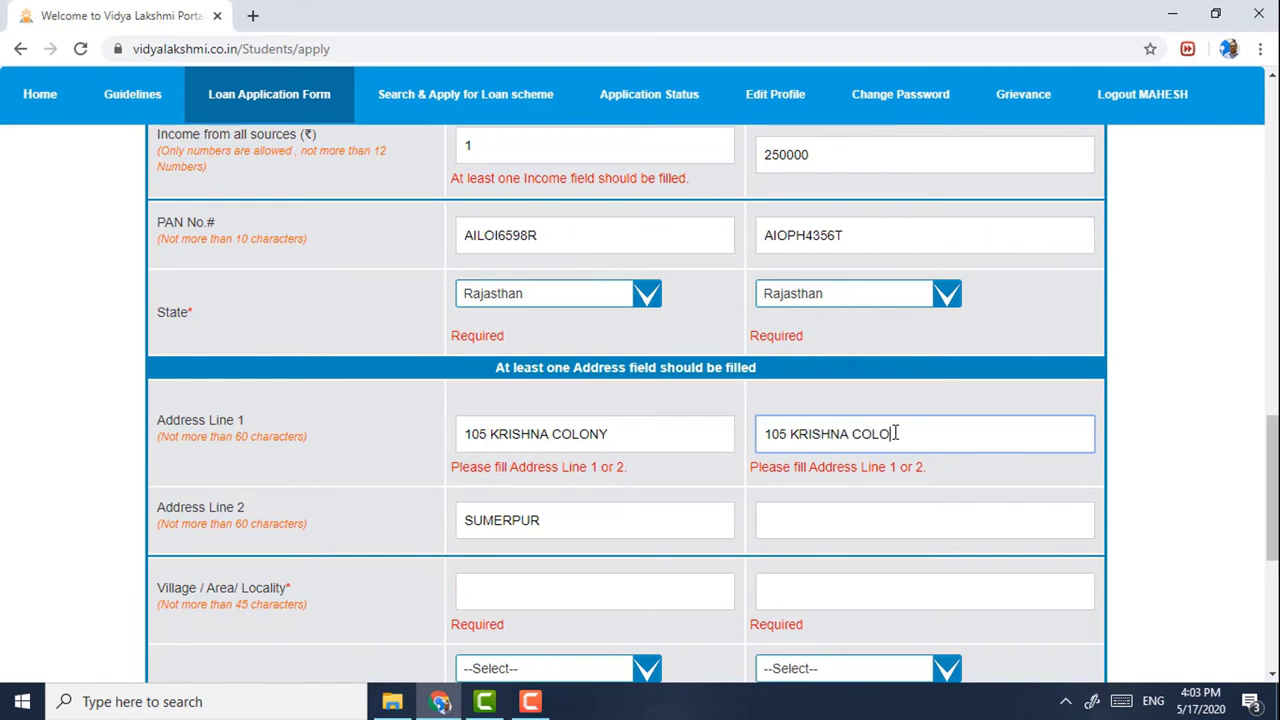
pyautogui.click(990, 513)
pyautogui.write('SY')
pyautogui.write('UMERP')
pyautogui.write('UR')
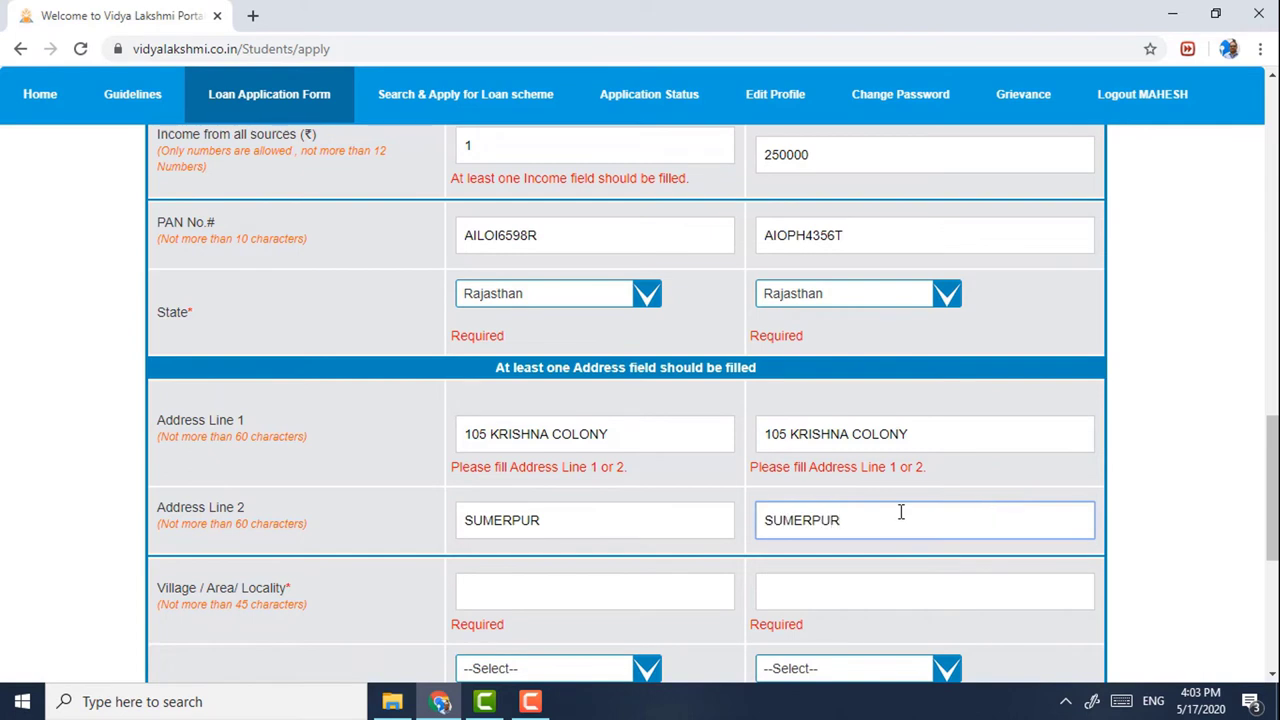
# - Enter the village or locality for both applicants
pyautogui.scroll(-4, 957, 514)
pyautogui.click(550, 218)
pyautogui.write('SUMPERPUR')
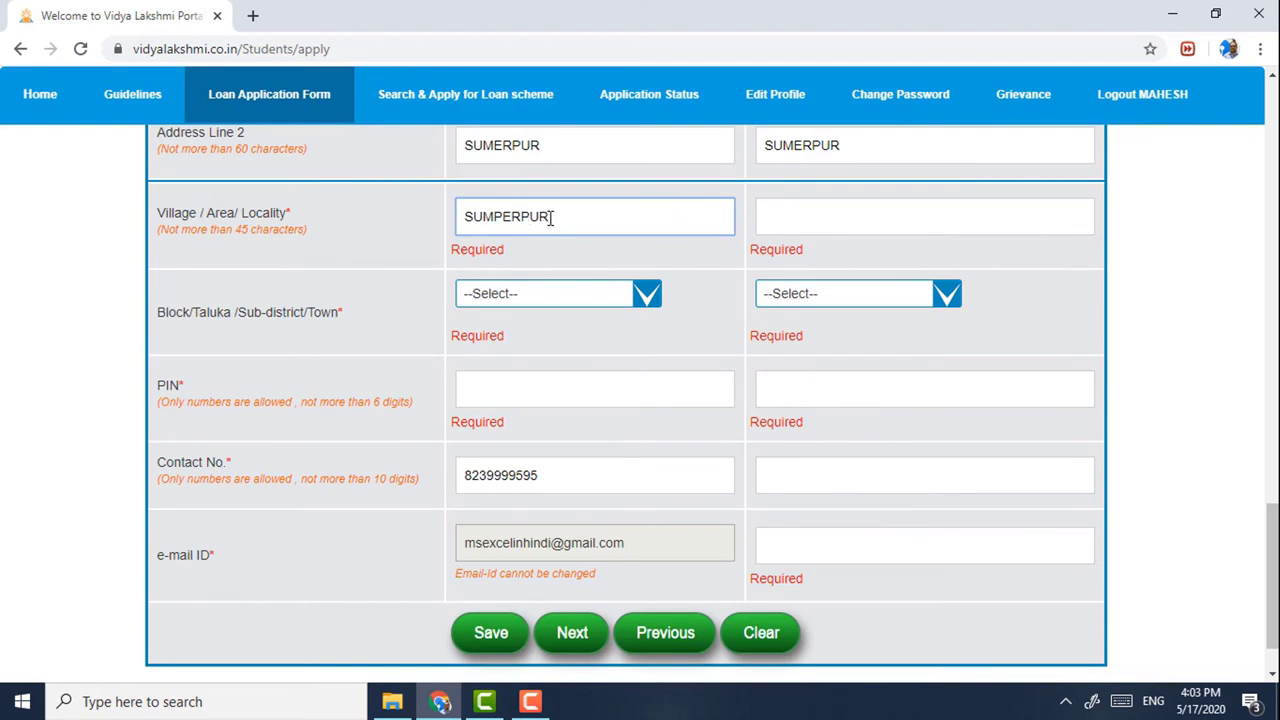
pyautogui.hotkey('ctrl', 'a')
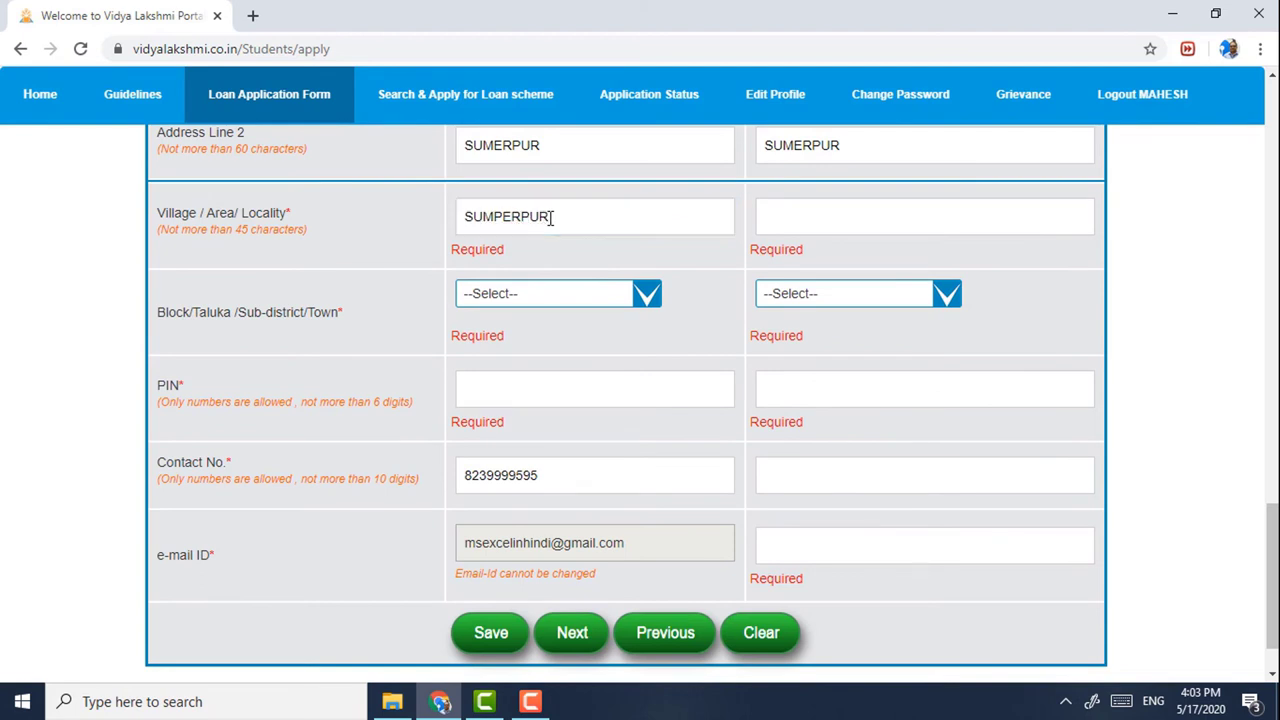
pyautogui.click(862, 229)
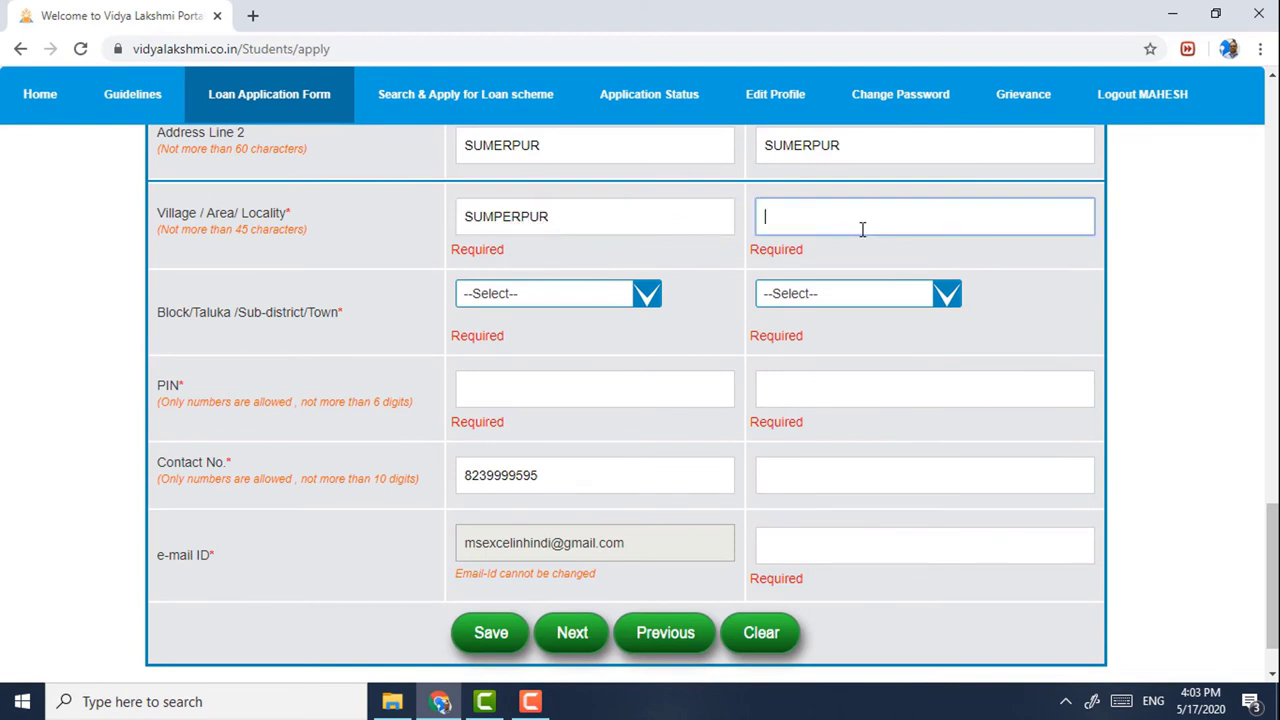
pyautogui.write('M')
pyautogui.write('UM')
pyautogui.write('ERPUR')
# - Choose Pali as both applicants' block and enter both PIN codes
pyautogui.click(531, 292)
pyautogui.scroll(-5, 535, 345)
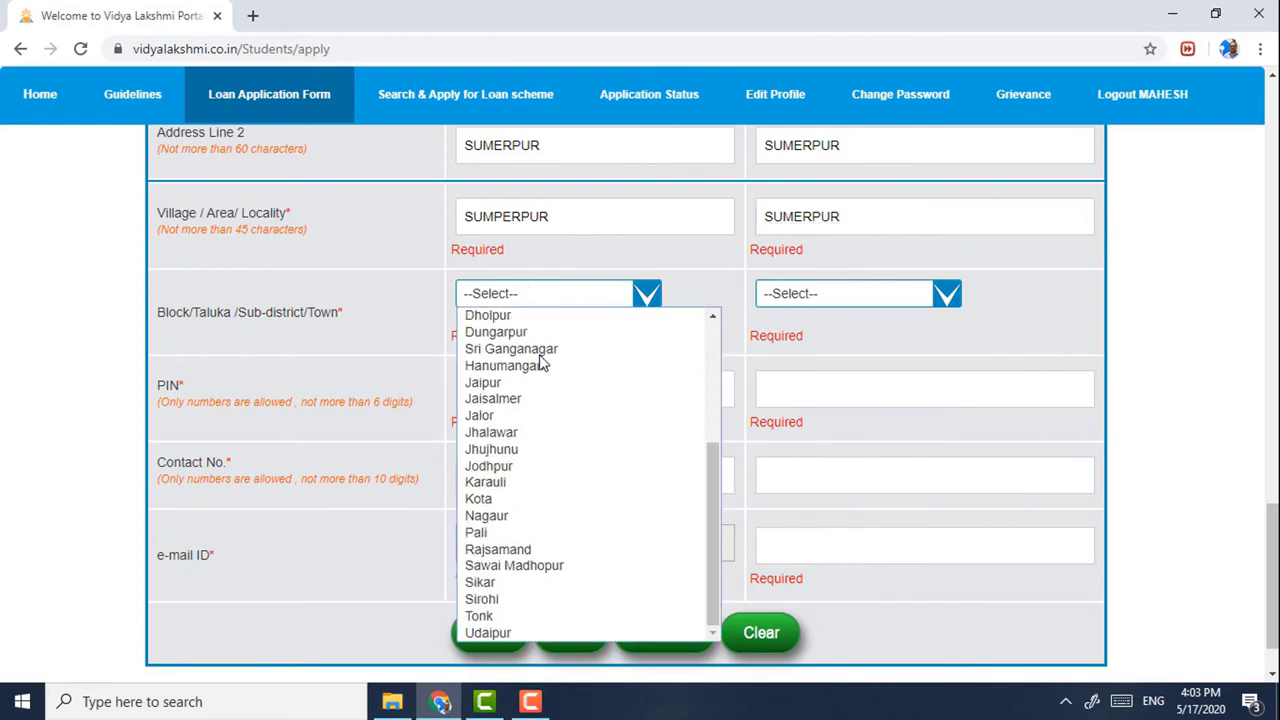
pyautogui.click(490, 532)
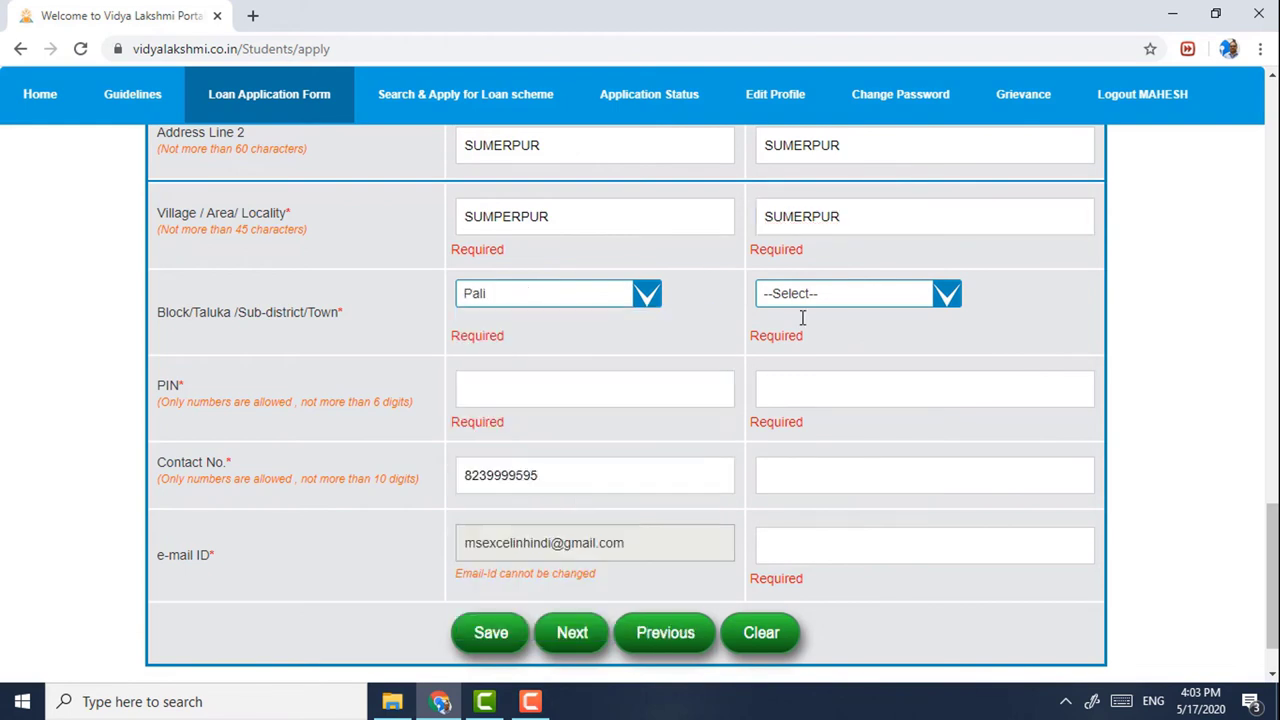
pyautogui.click(846, 293)
pyautogui.scroll(-5, 820, 480)
pyautogui.click(780, 531)
pyautogui.click(544, 377)
pyautogui.write('306902')
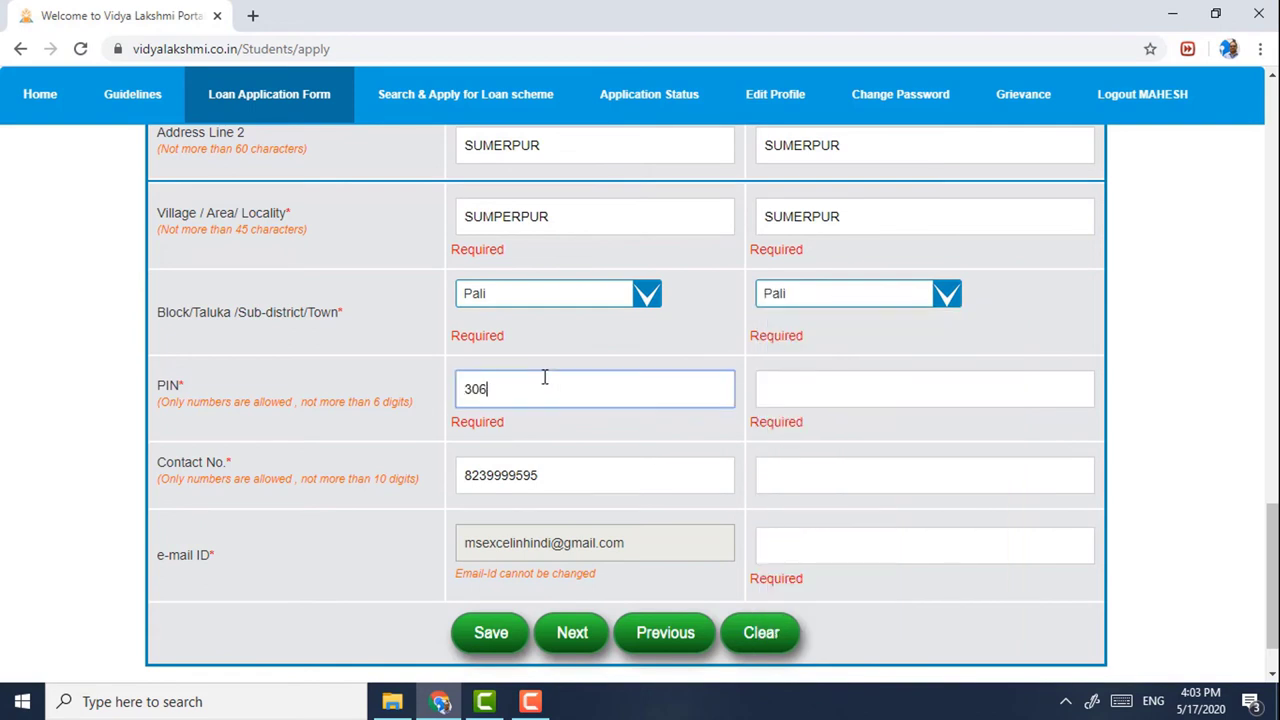
pyautogui.click(791, 402)
pyautogui.write('306902')
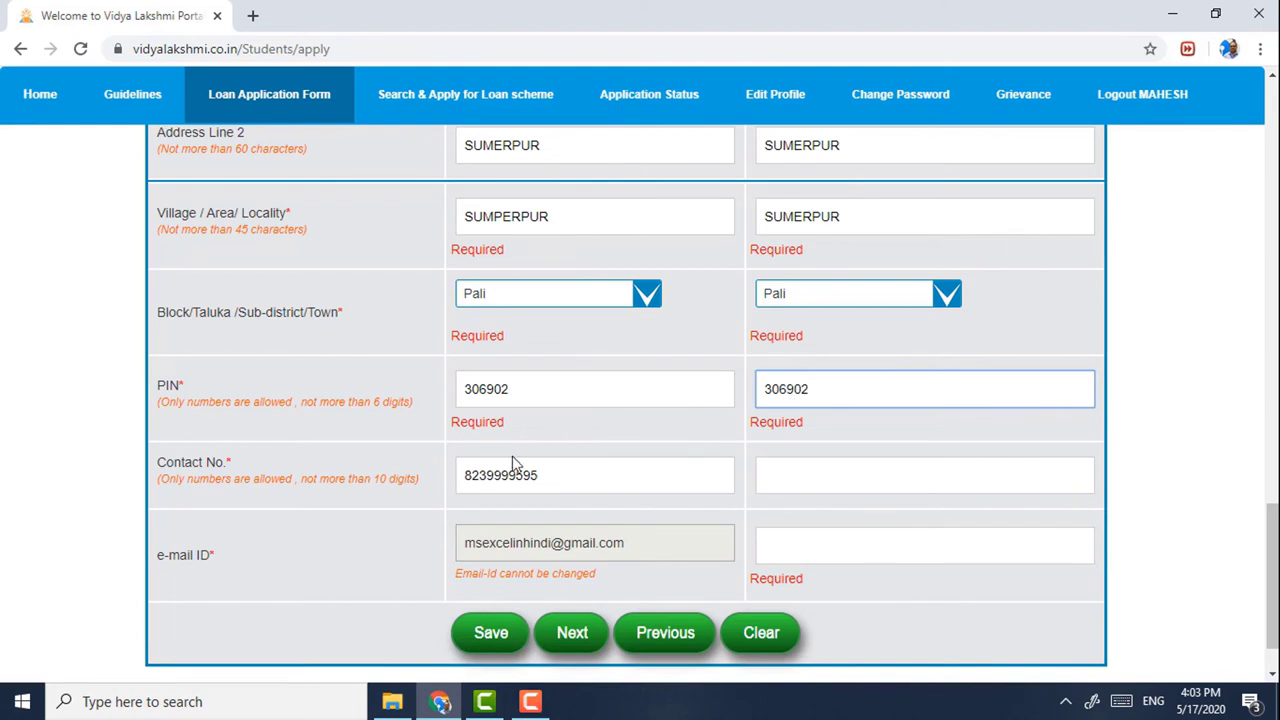
# - Enter the parent's e-mail address
pyautogui.scroll(-1, 665, 471)
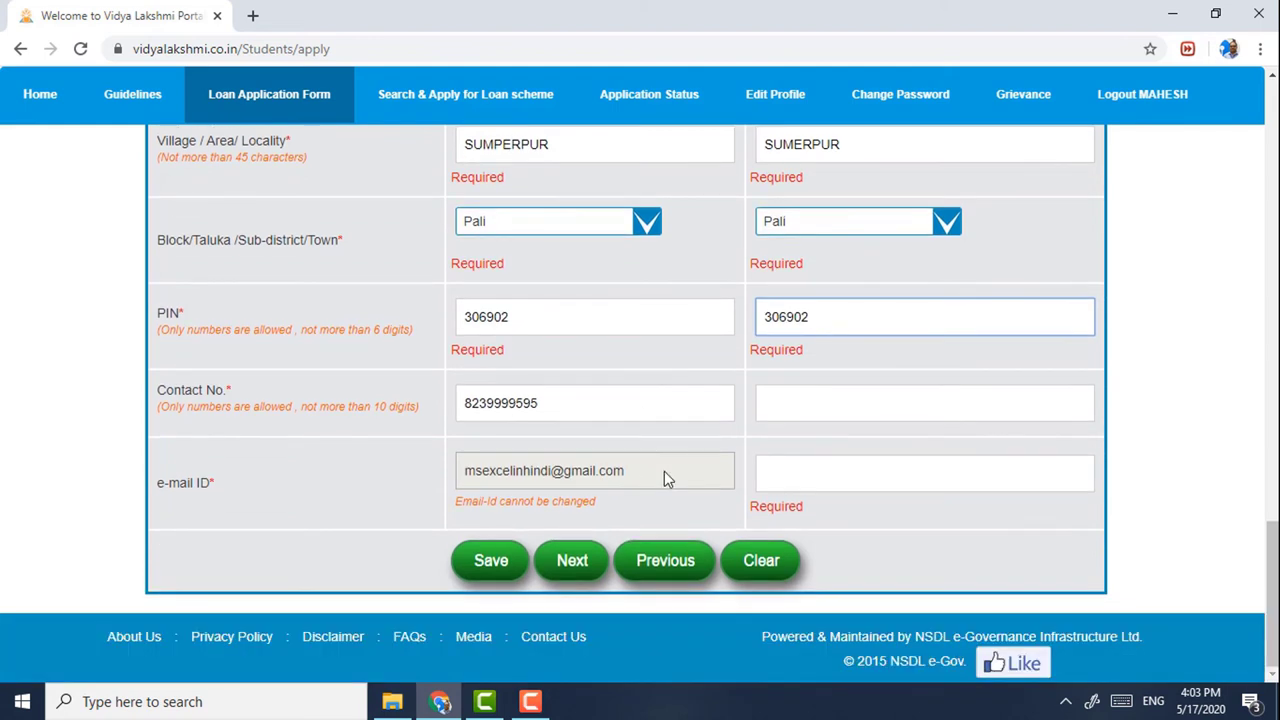
pyautogui.click(812, 477)
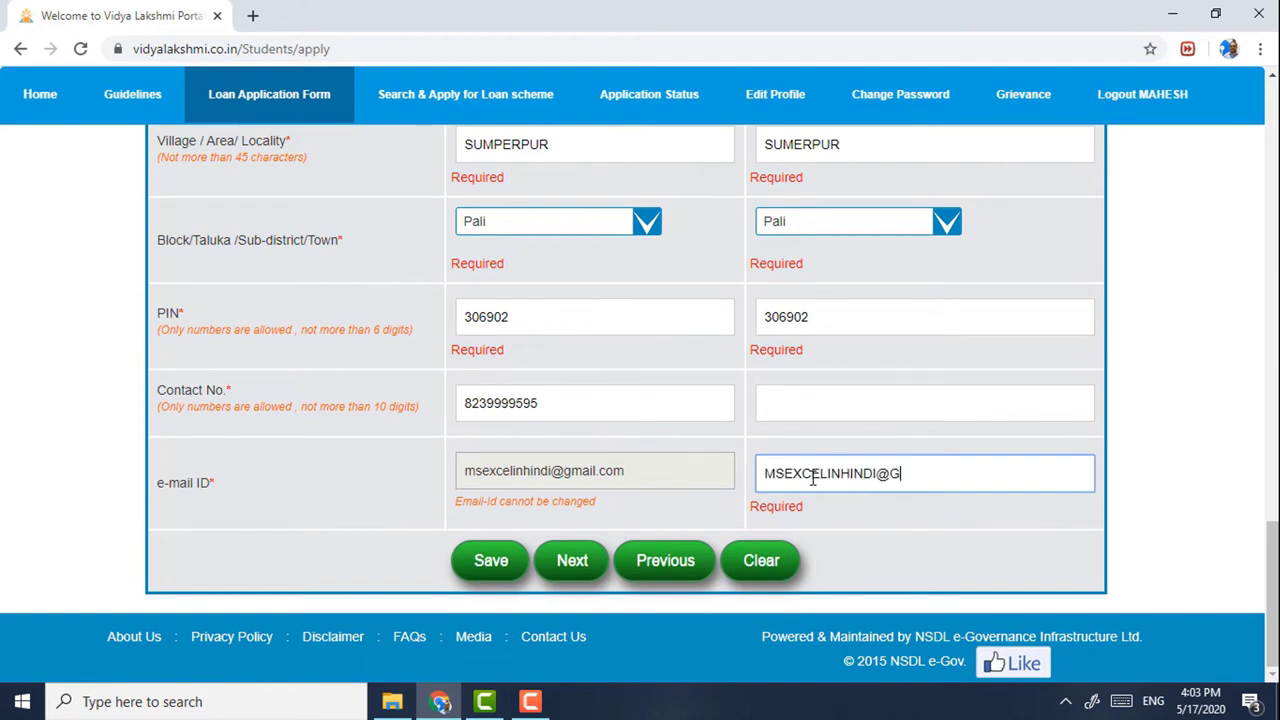
# - Save the Personal Information form and dismiss the saved-successfully message
pyautogui.click(531, 702)
pyautogui.click(532, 704)
pyautogui.click(480, 562)
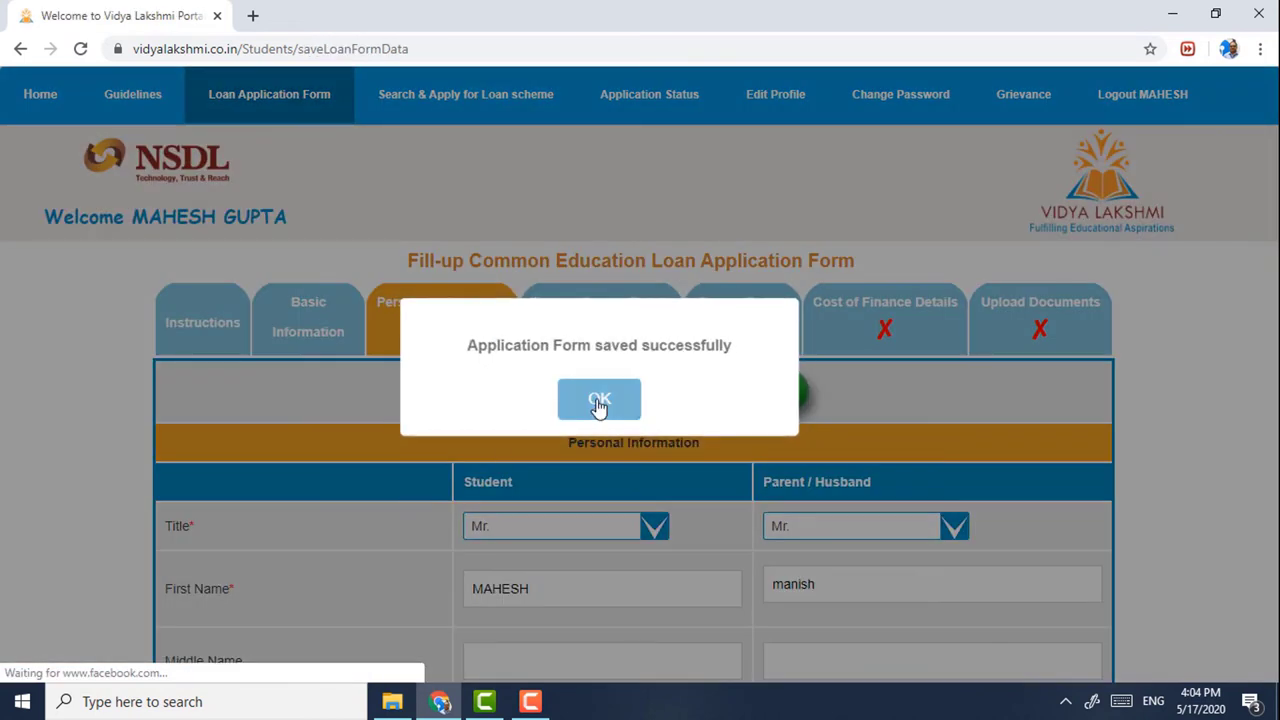
pyautogui.click(598, 400)
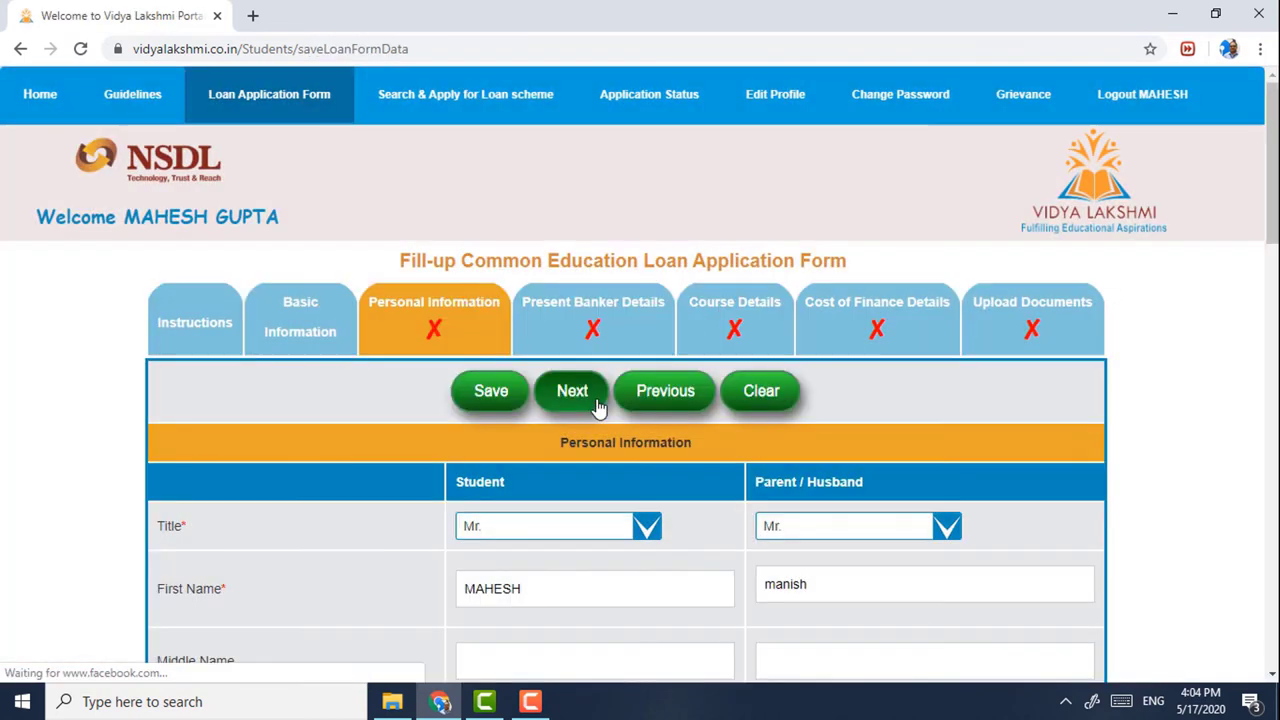
pyautogui.click(490, 405)
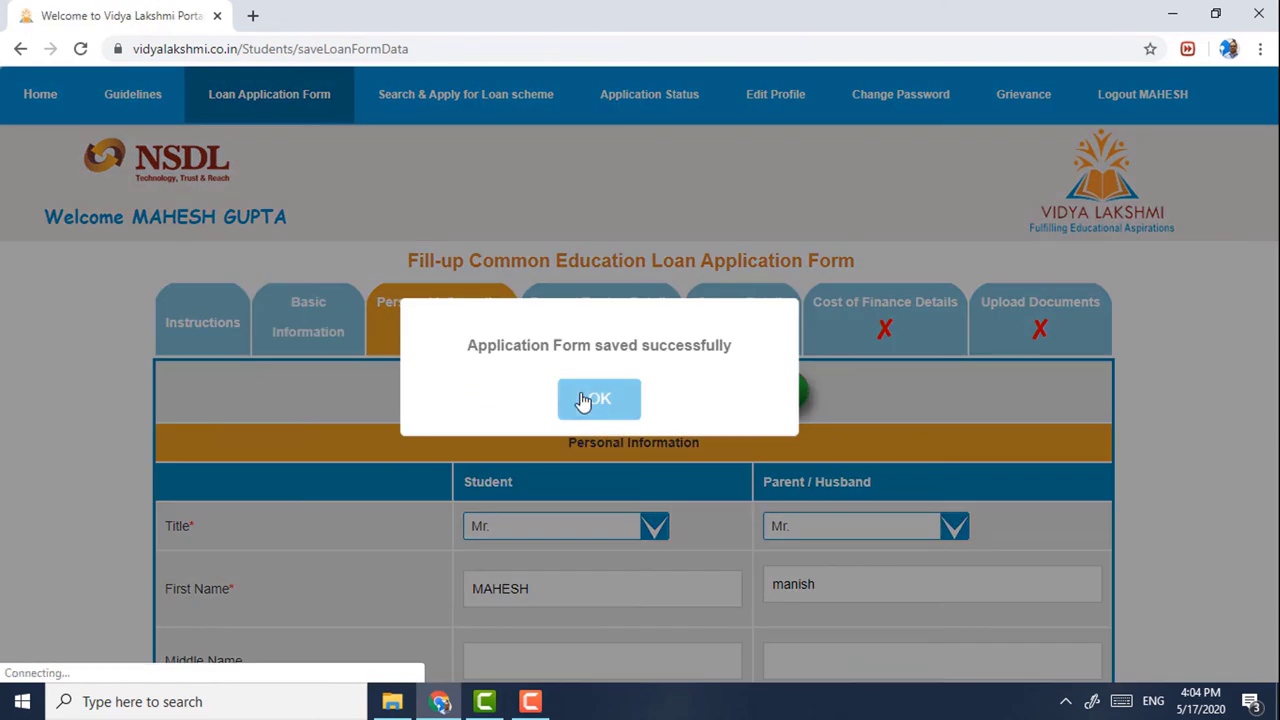
pyautogui.click(582, 398)
# - Add the parent's contact number and save the Personal Information section again
pyautogui.scroll(-6, 407, 420)
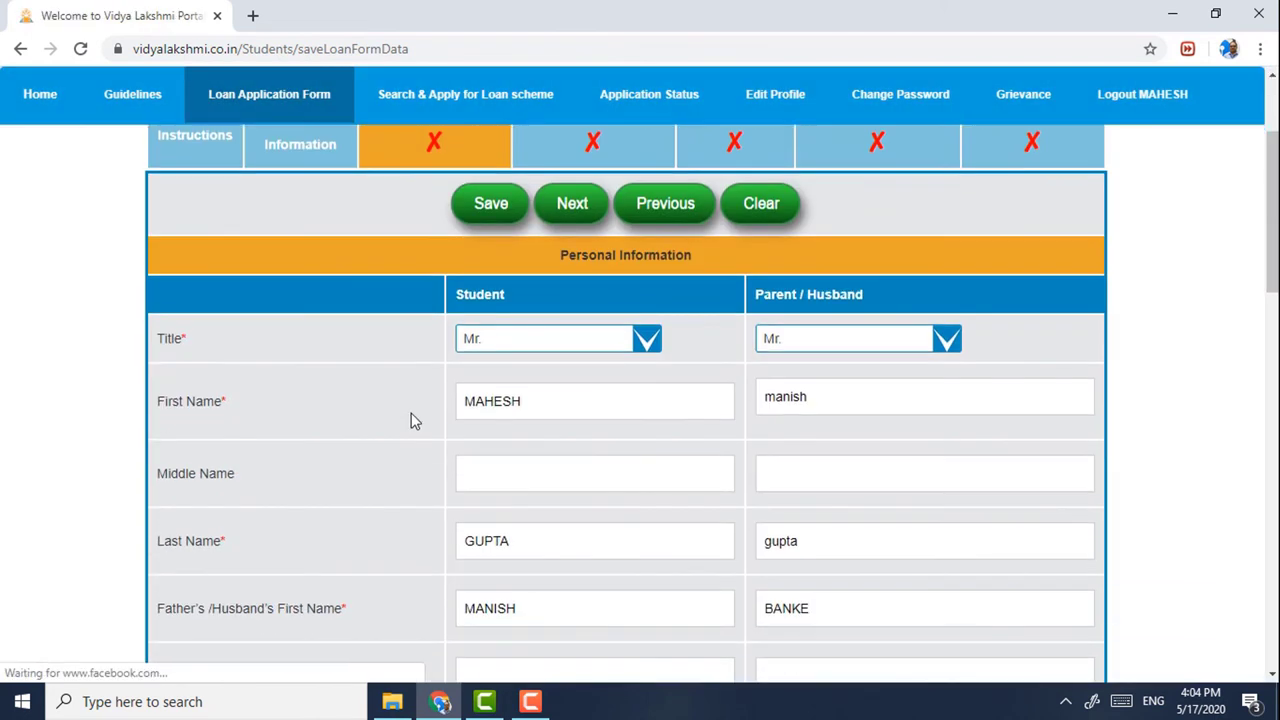
pyautogui.scroll(-6, 410, 421)
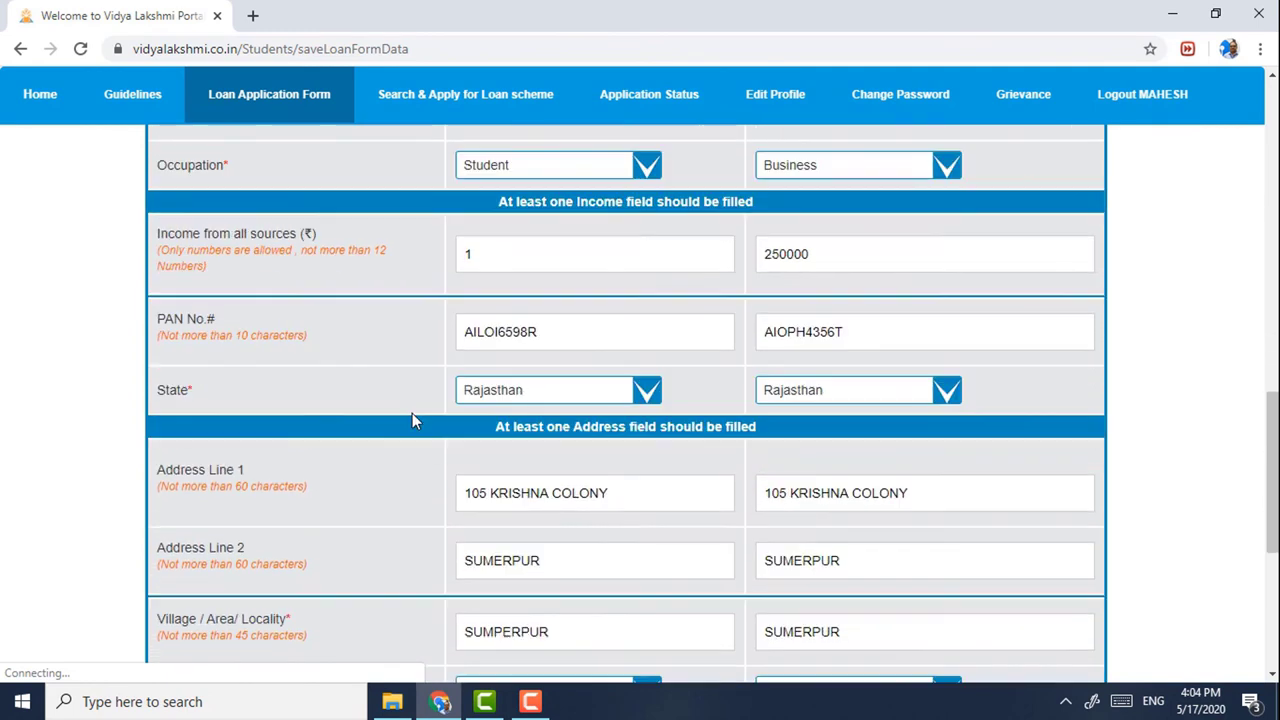
pyautogui.scroll(-3, 416, 421)
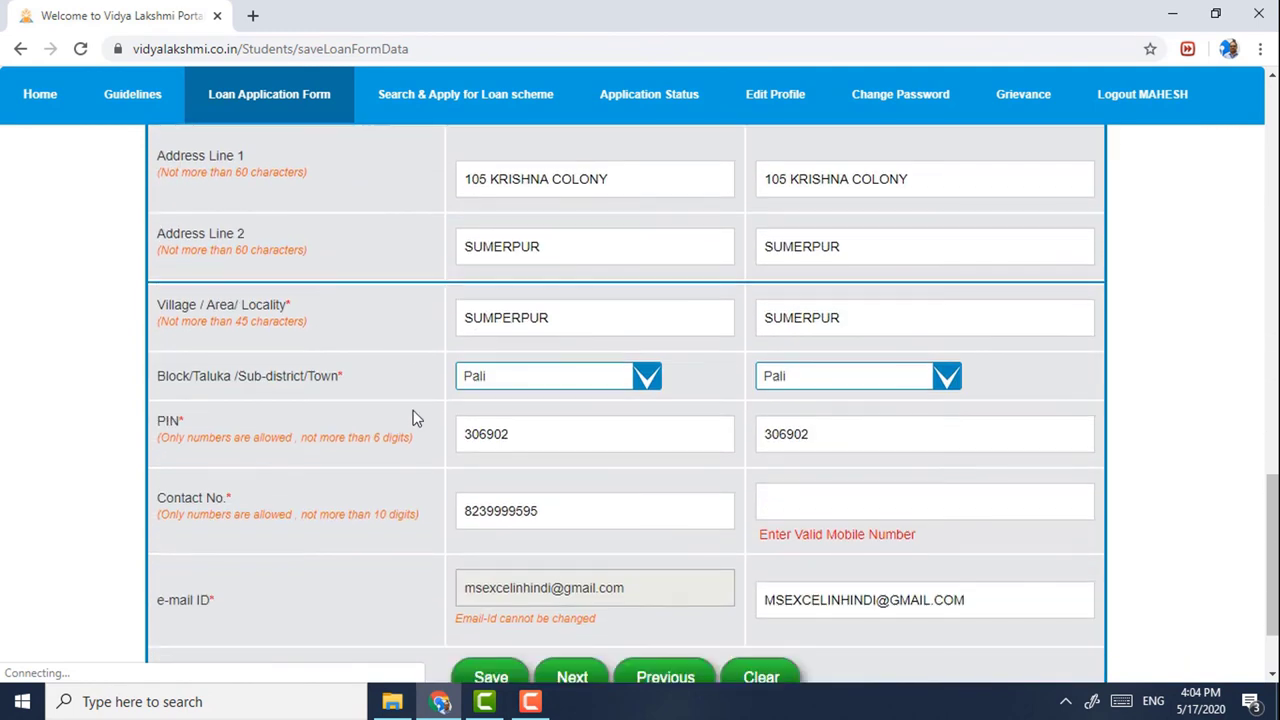
pyautogui.click(846, 511)
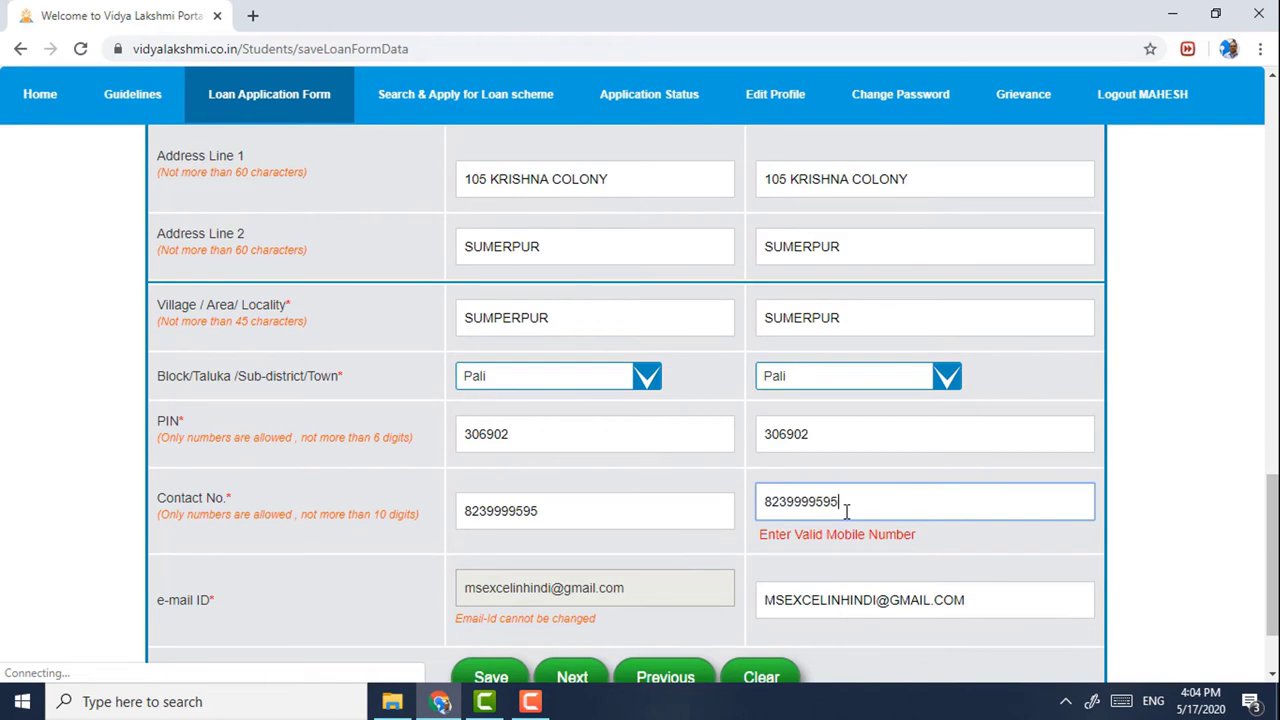
pyautogui.click(737, 594)
pyautogui.scroll(-1, 738, 592)
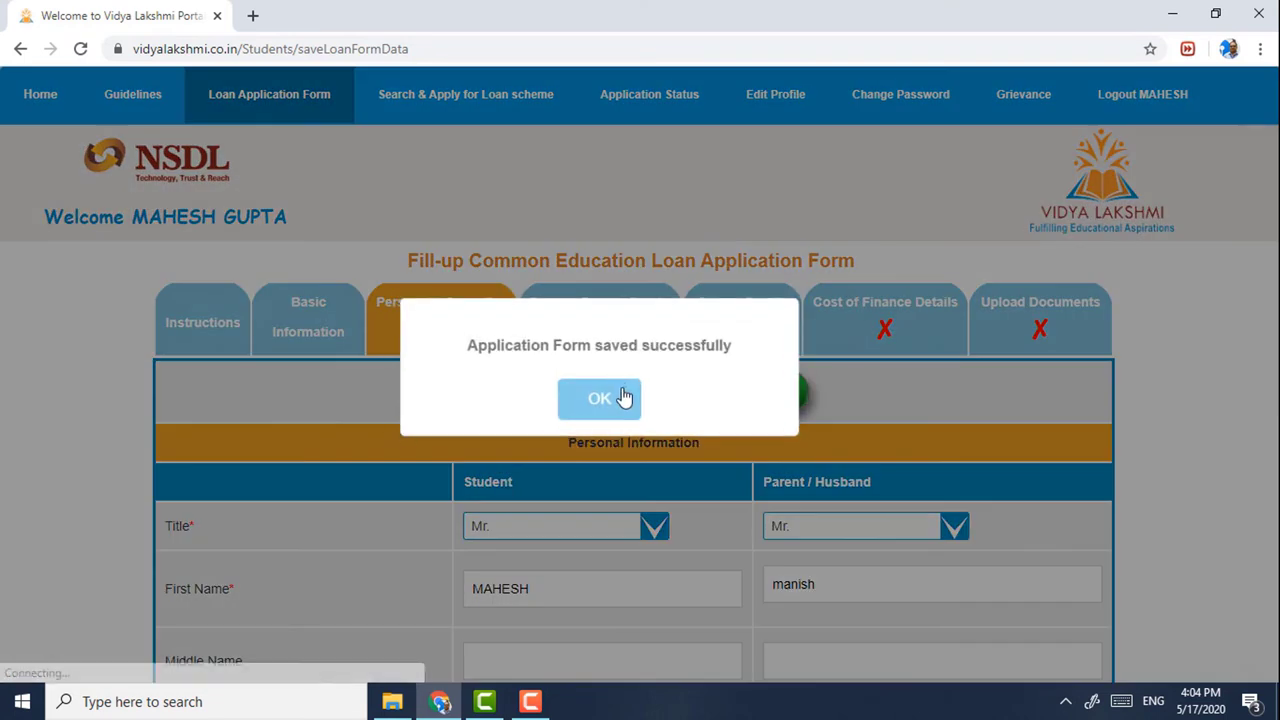
pyautogui.click(622, 398)
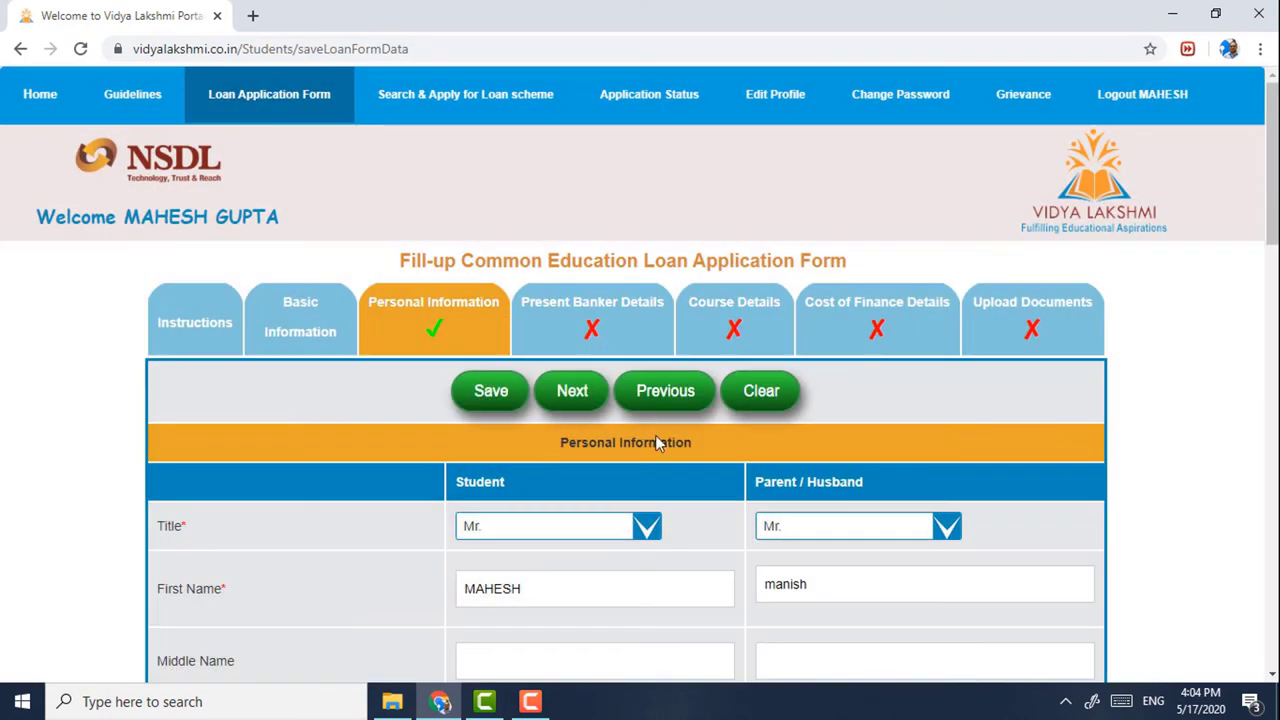
pyautogui.scroll(-2, 600, 360)
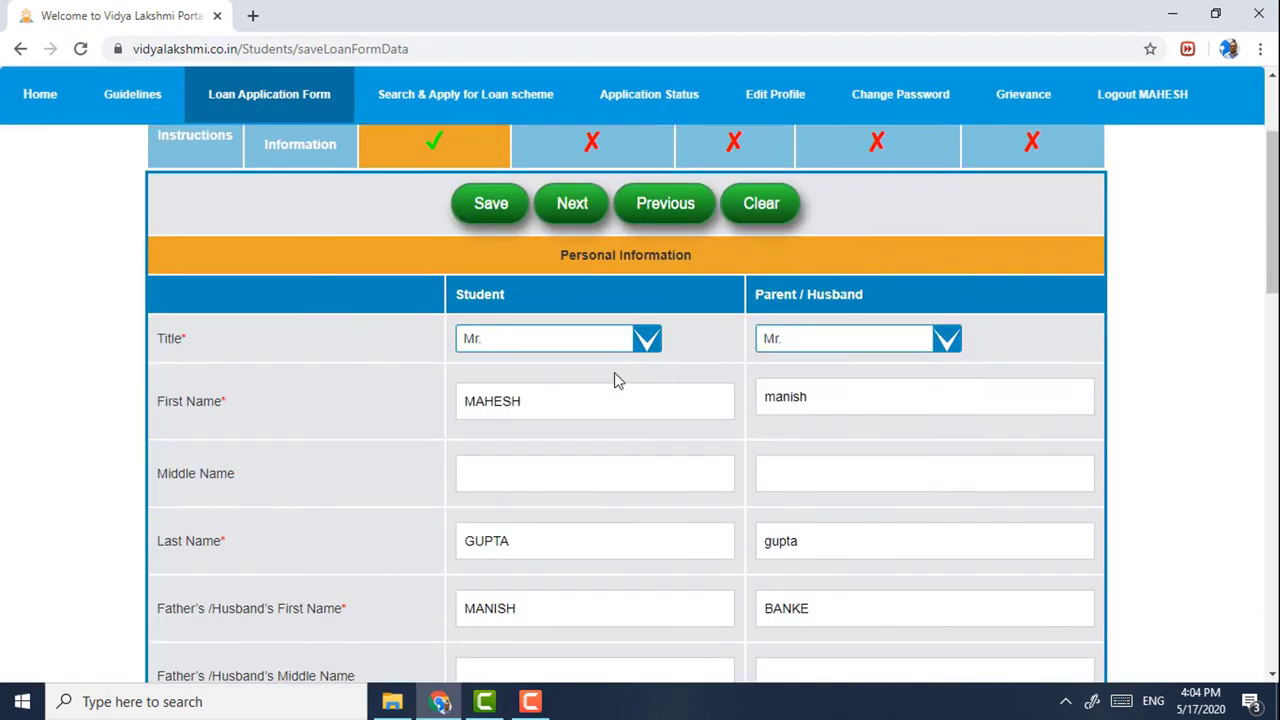
pyautogui.click(606, 344)
# - Fill the student's banker details via IFSC lookup SBIN0009956, choosing State Bank of India
pyautogui.click(758, 343)
pyautogui.click(727, 378)
pyautogui.click(587, 150)
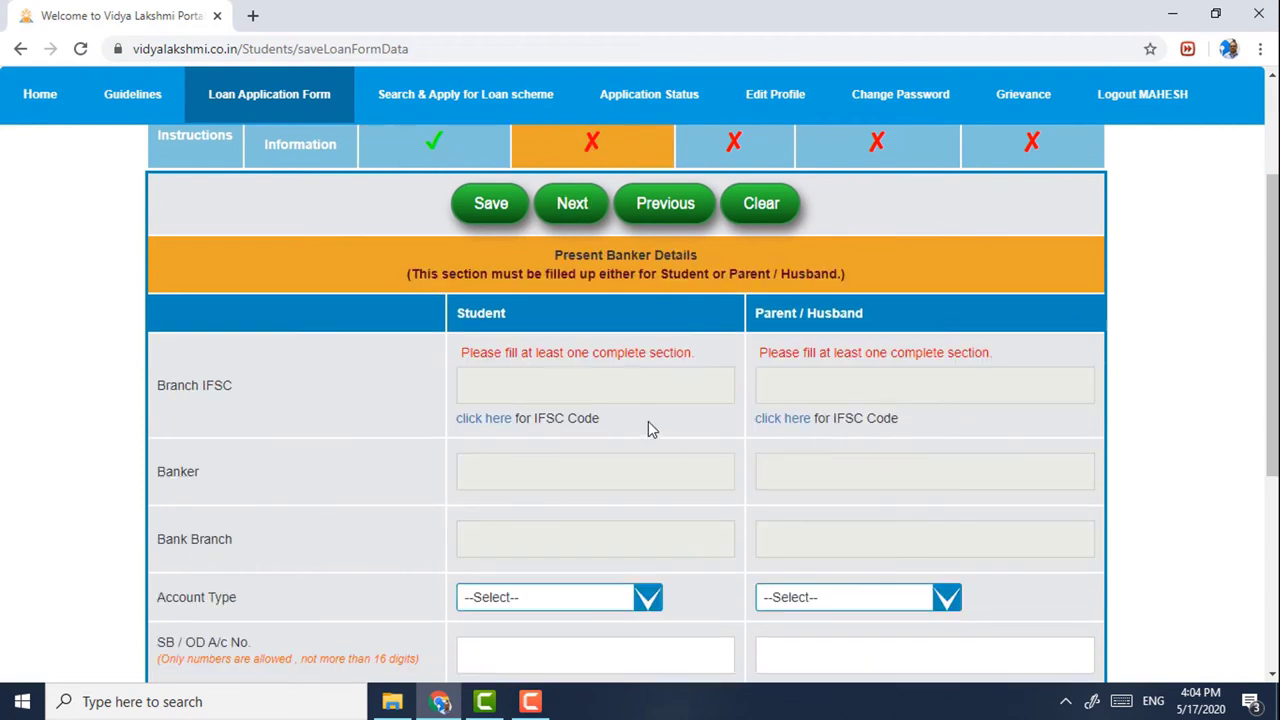
pyautogui.scroll(-1, 648, 419)
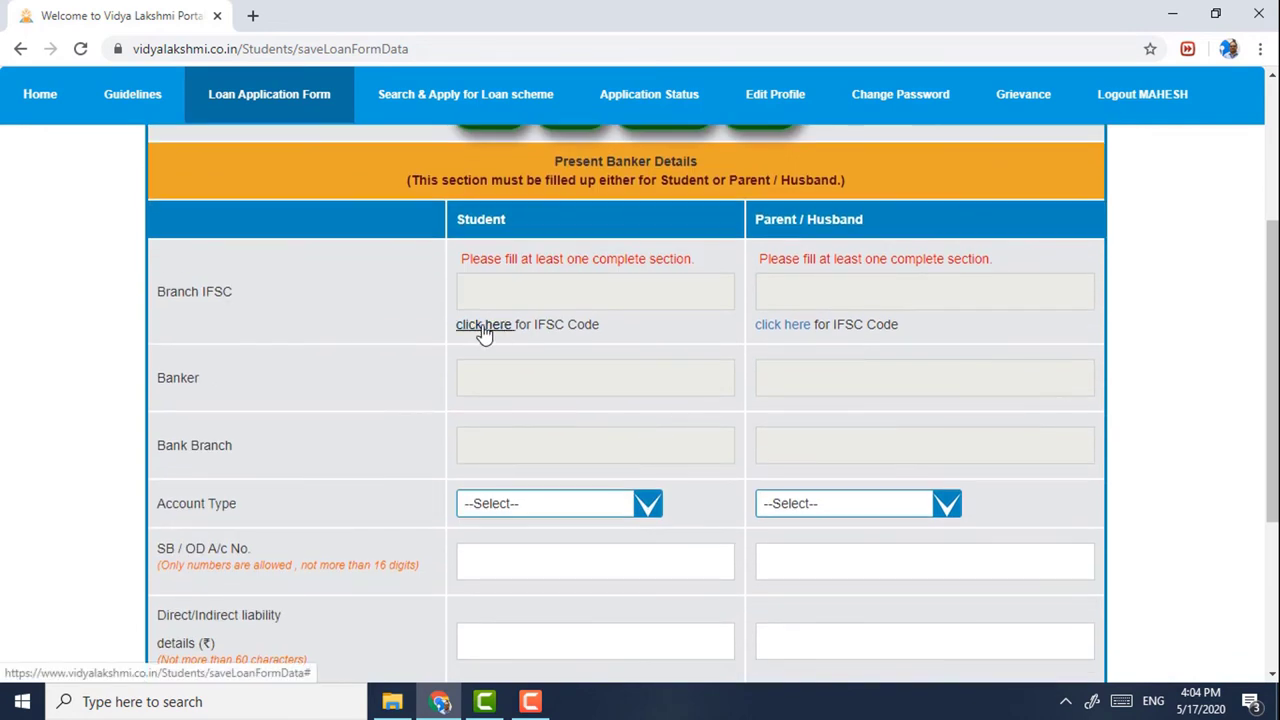
pyautogui.click(484, 326)
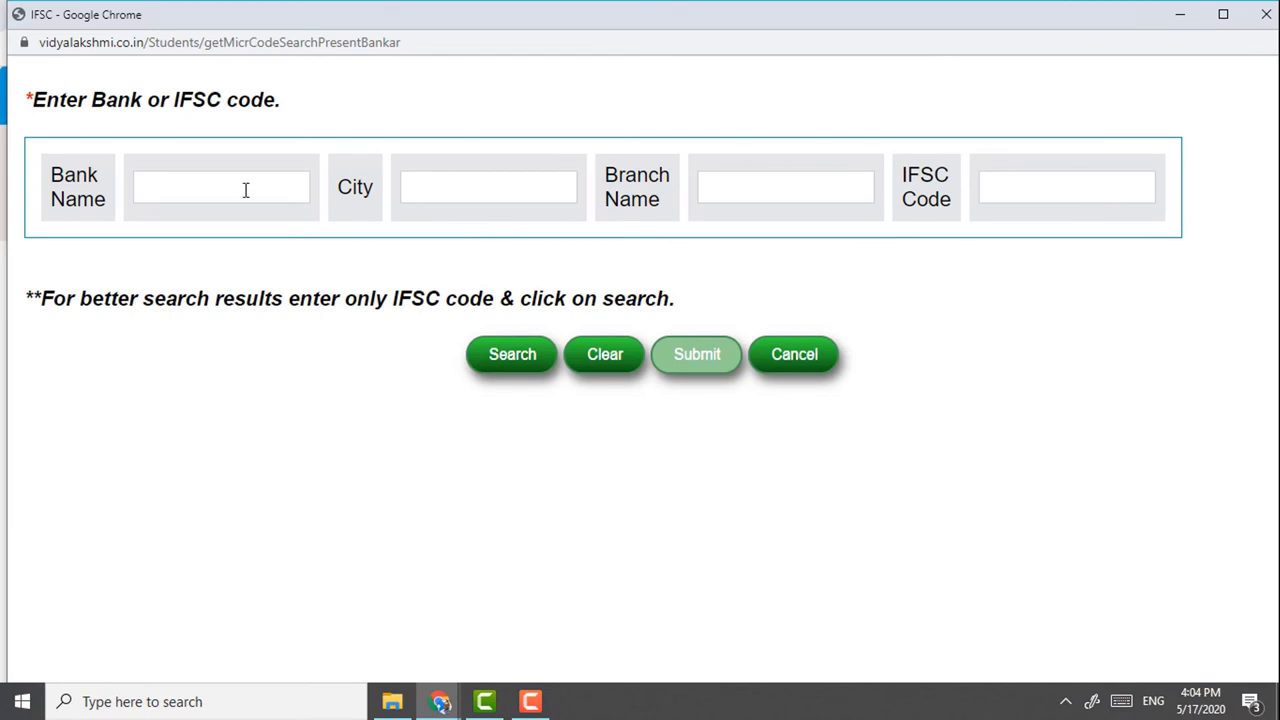
pyautogui.click(1049, 181)
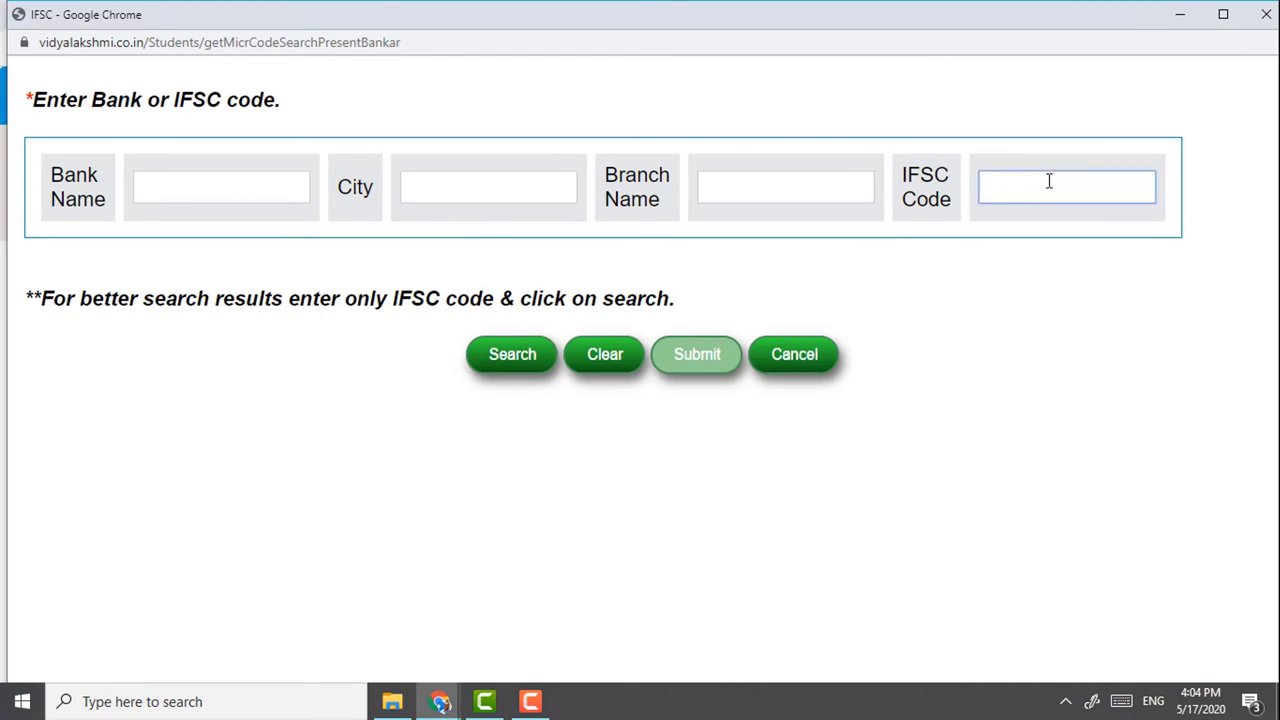
pyautogui.write('SBIN')
pyautogui.write('0009')
pyautogui.write('8')
pyautogui.write('56')
pyautogui.click(543, 354)
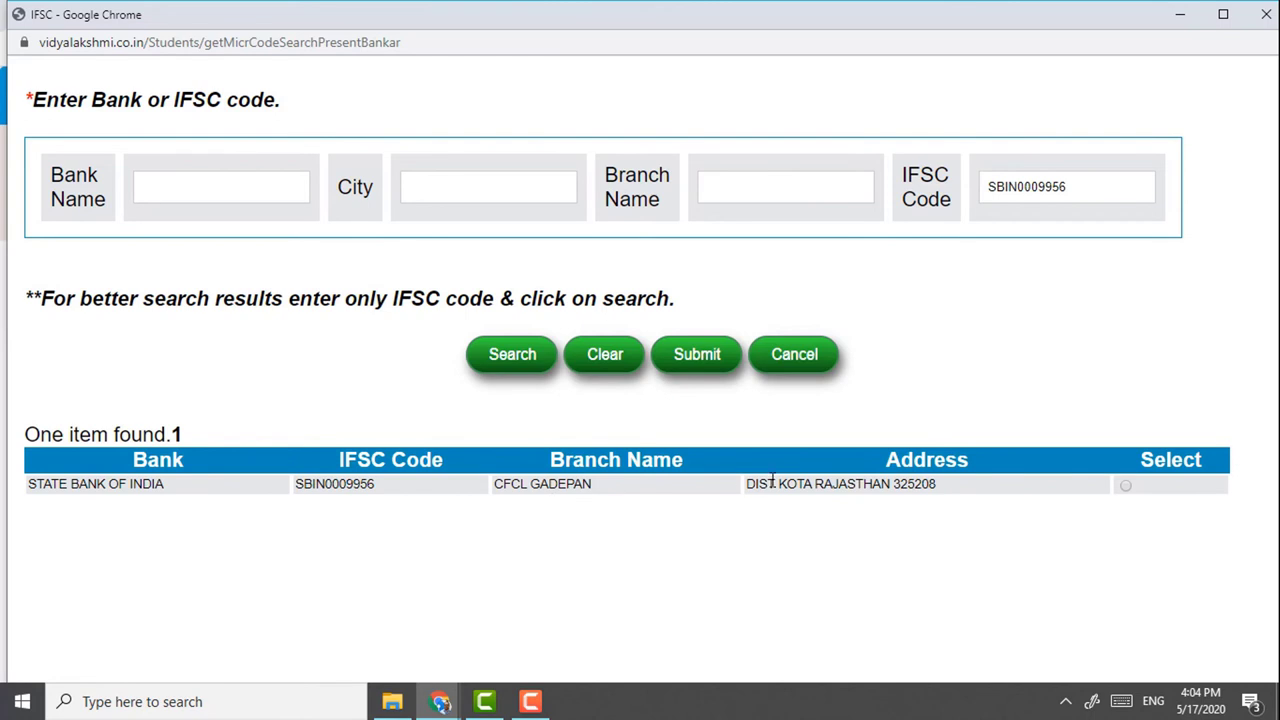
pyautogui.click(1126, 486)
pyautogui.click(698, 355)
# - Fill the parent's banker details with the same SBIN0009956 State Bank of India branch
pyautogui.scroll(-2, 706, 372)
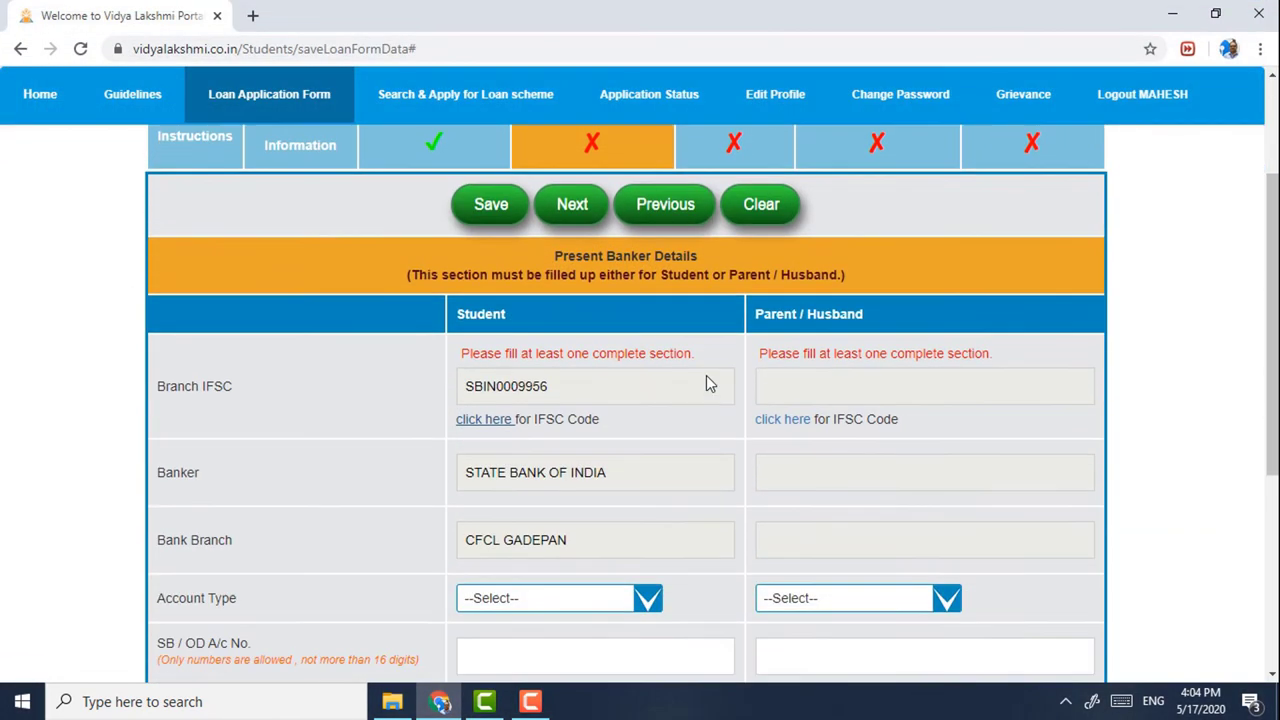
pyautogui.click(784, 422)
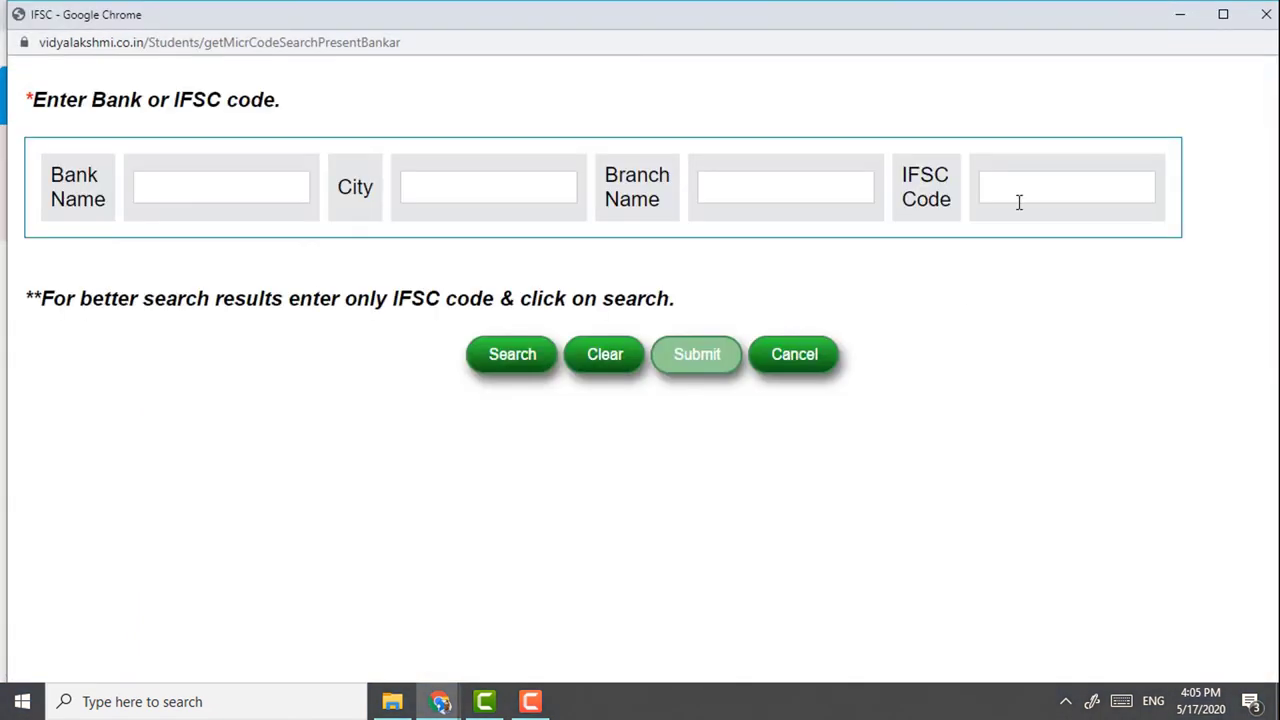
pyautogui.click(1022, 195)
pyautogui.click(1036, 226)
pyautogui.click(504, 365)
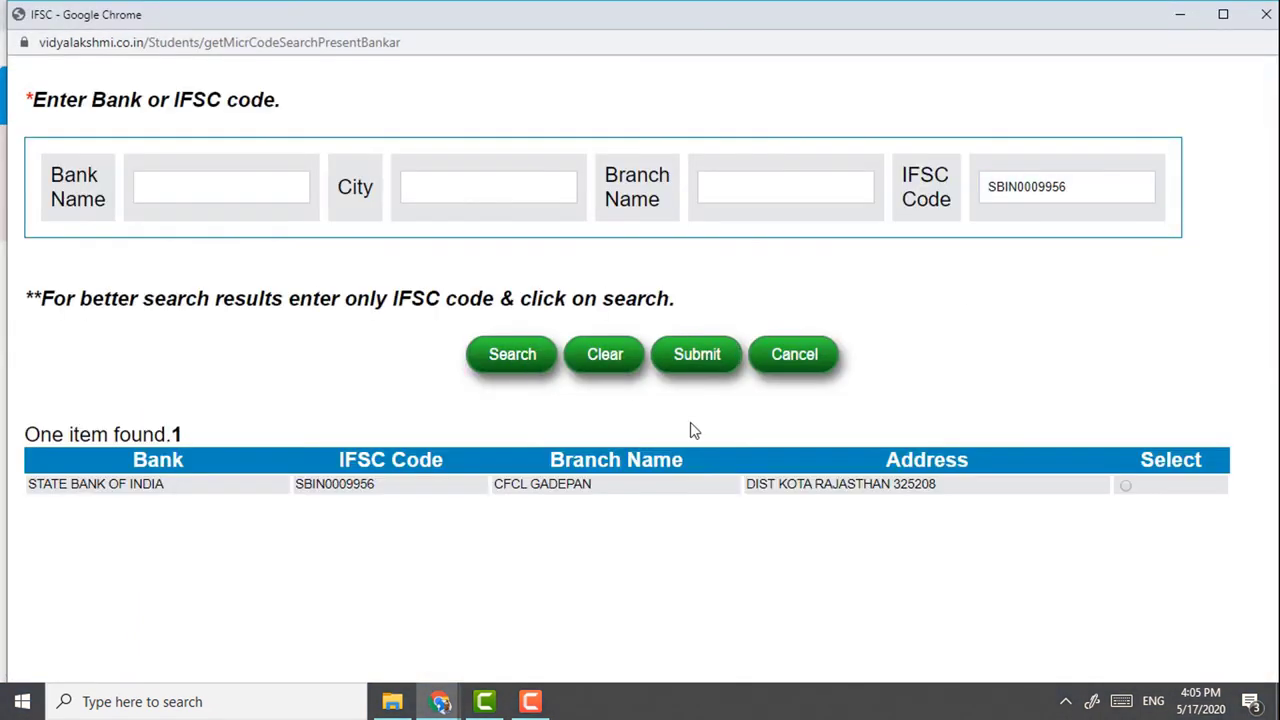
pyautogui.click(1126, 487)
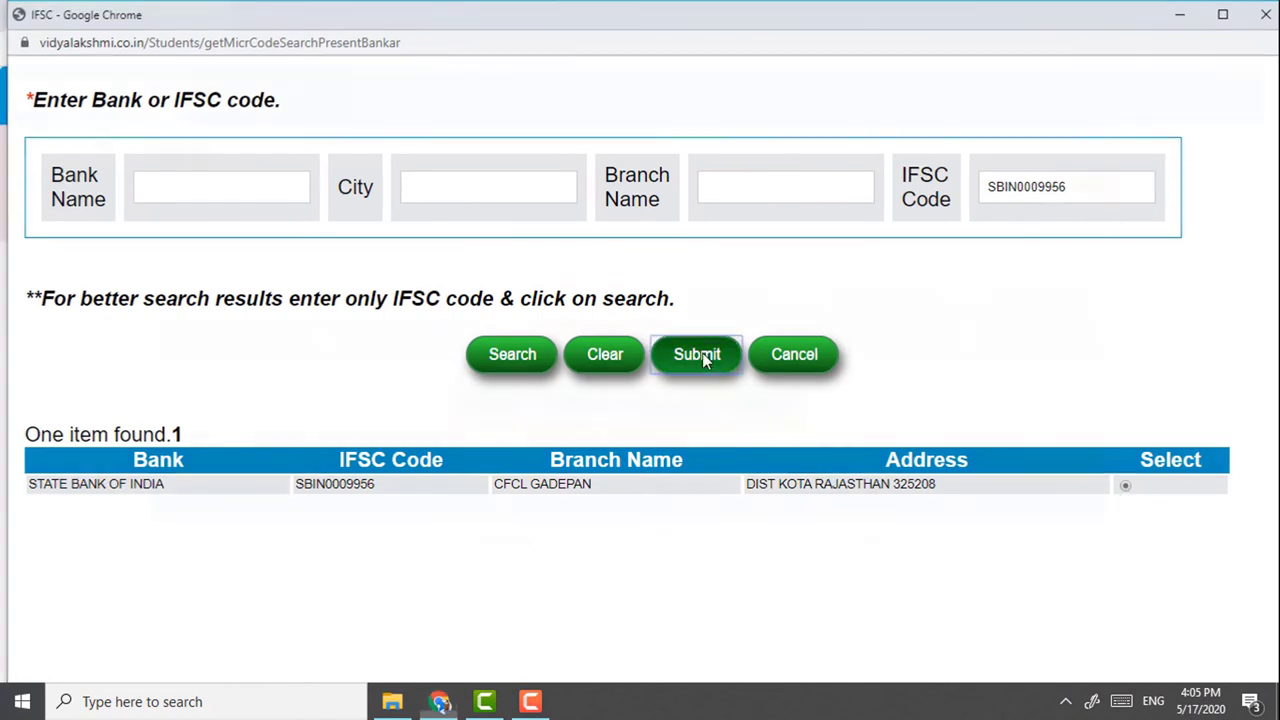
pyautogui.click(700, 354)
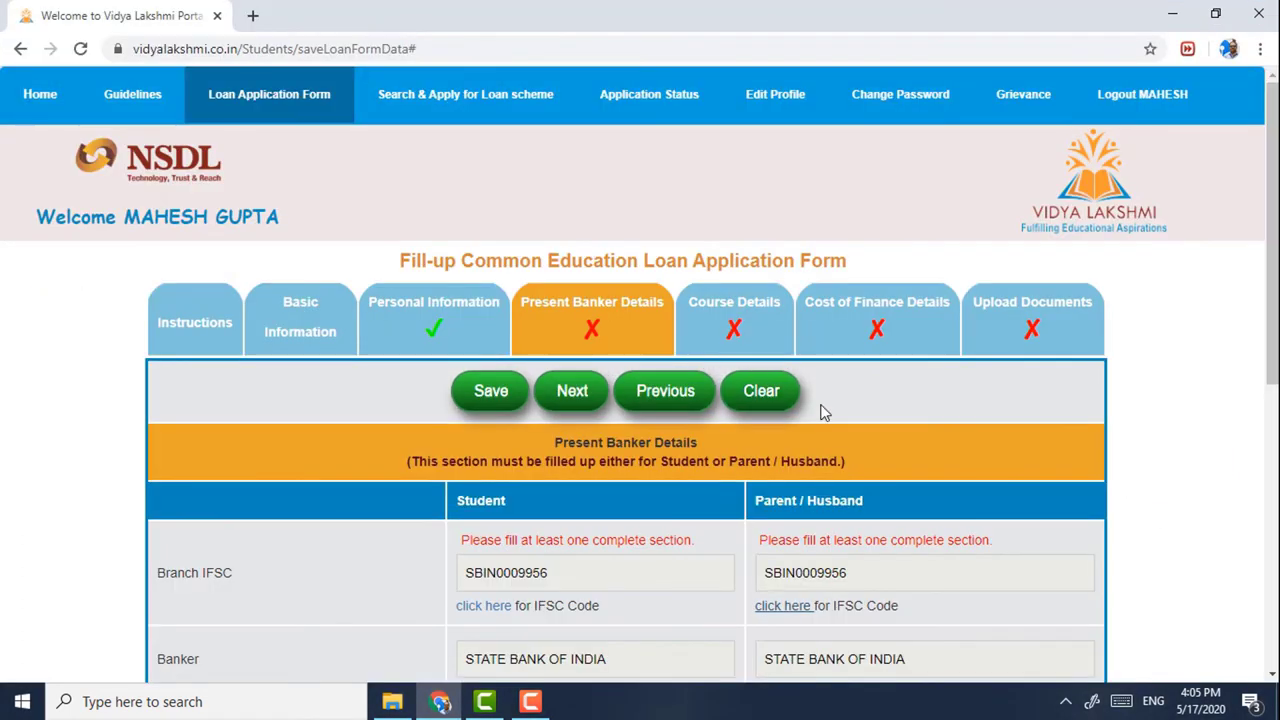
# - Set both account types to Savings Account and enter both account numbers
pyautogui.scroll(-4, 922, 410)
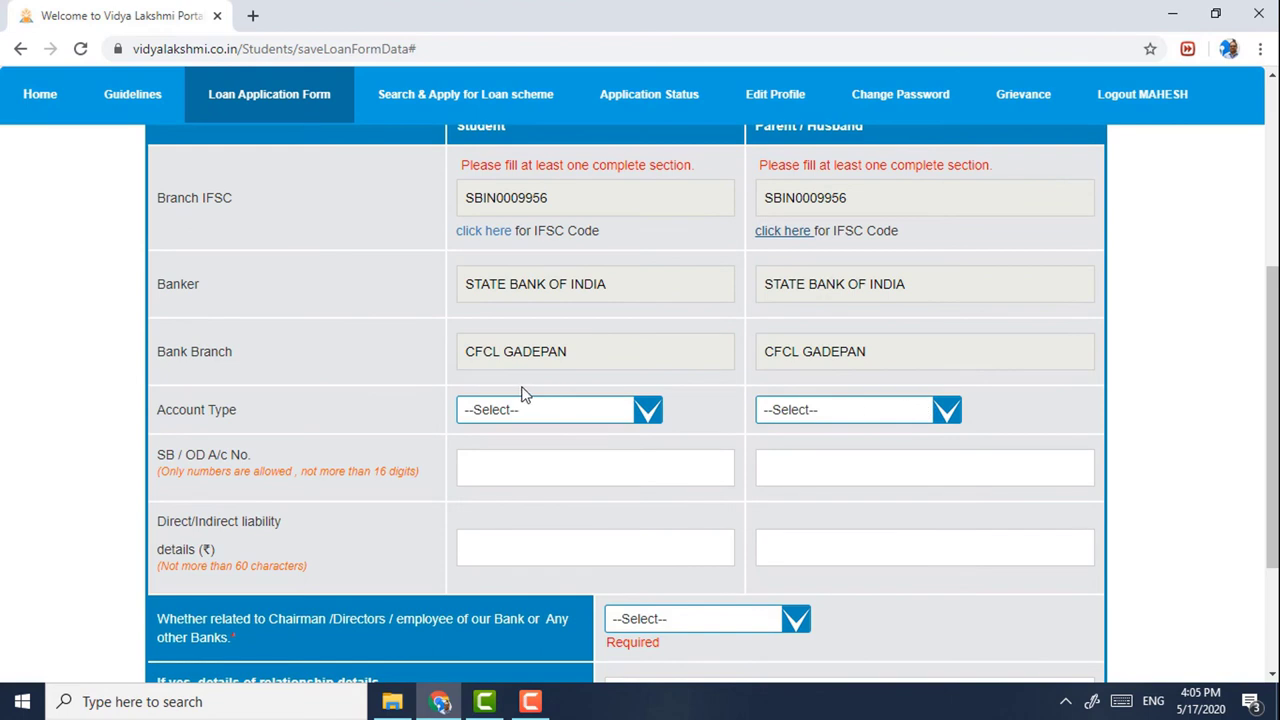
pyautogui.click(528, 410)
pyautogui.click(545, 447)
pyautogui.click(860, 410)
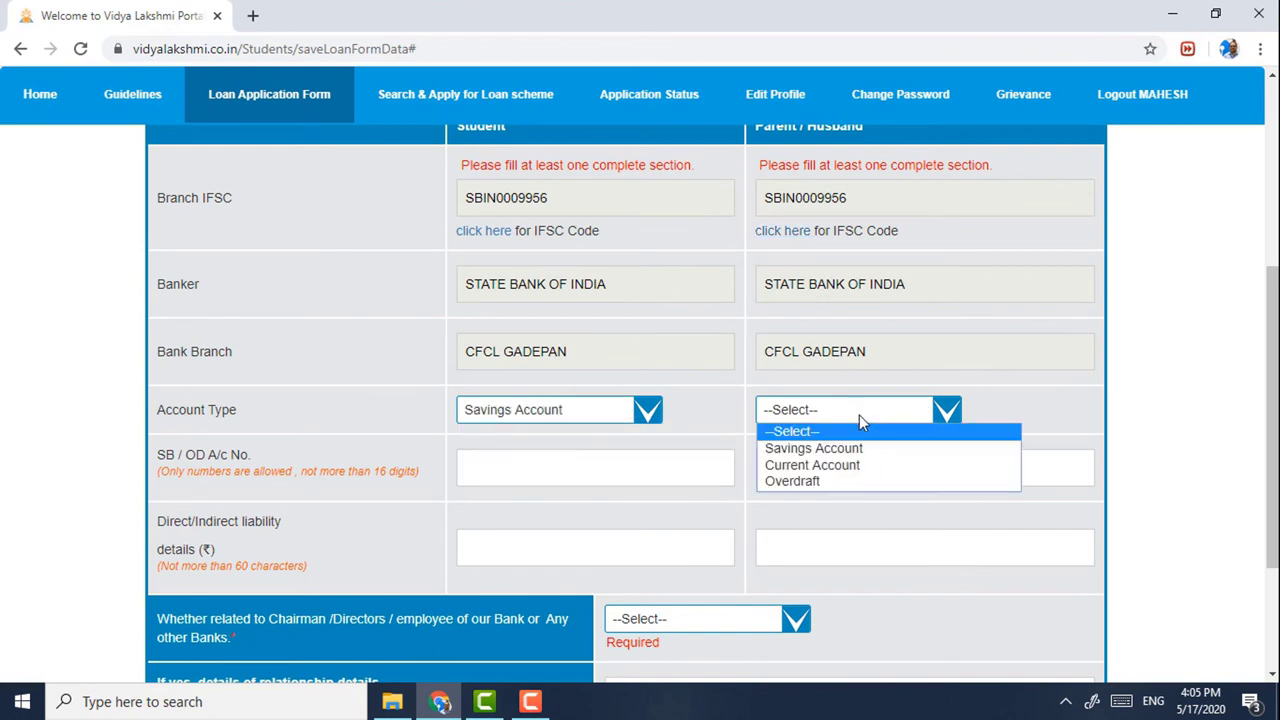
pyautogui.click(814, 448)
pyautogui.scroll(-1, 551, 459)
pyautogui.click(515, 385)
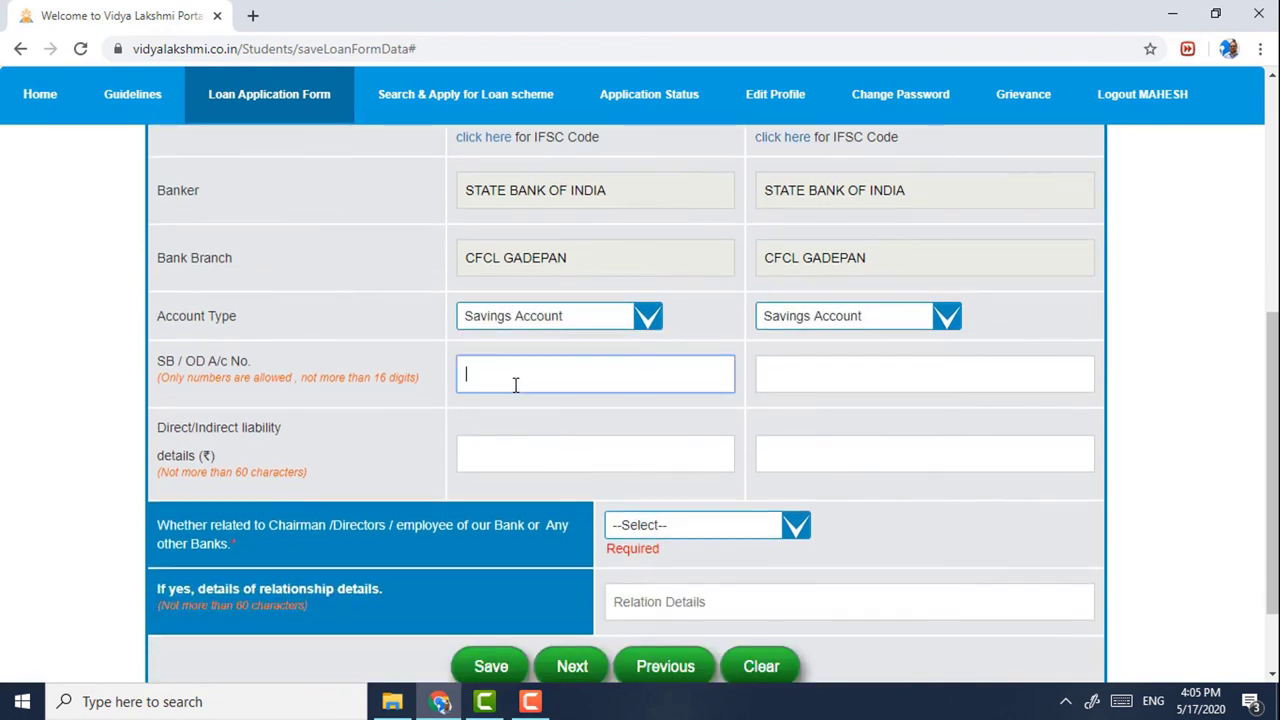
pyautogui.click(779, 381)
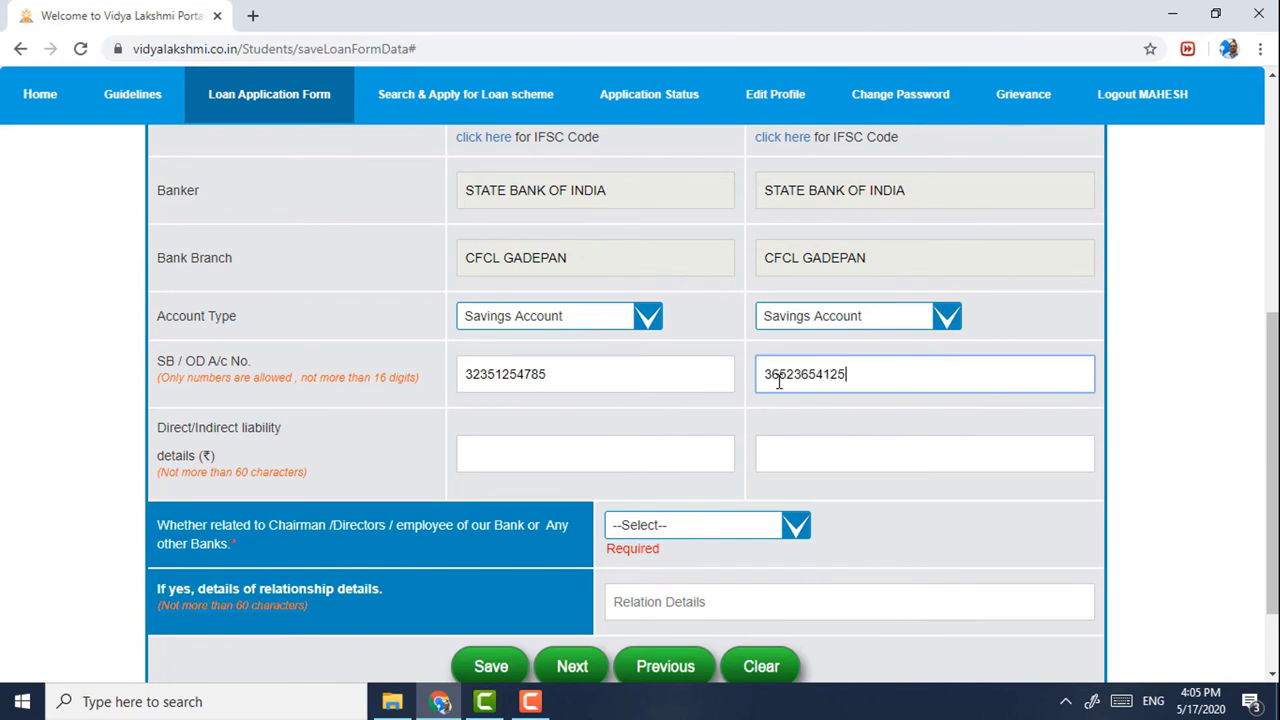
# - Enter liabilities 0 and 500000, answer No to bank-staff relation, and save
pyautogui.scroll(-2, 720, 385)
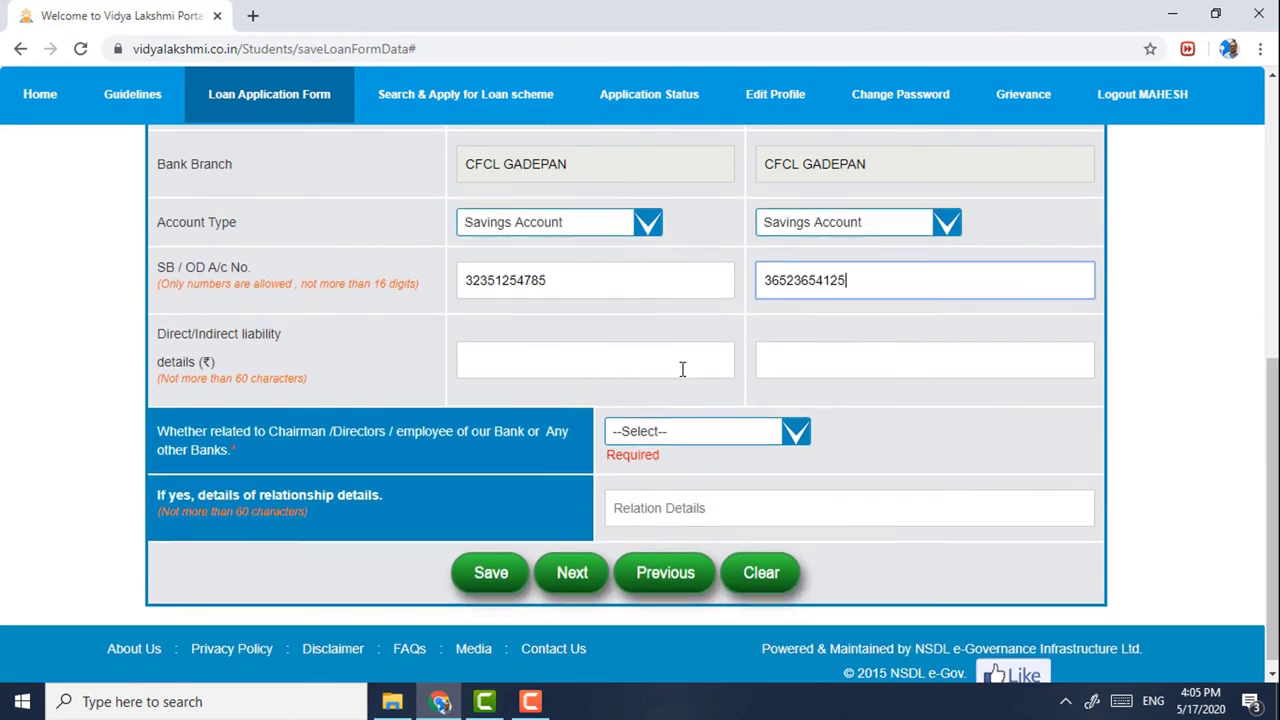
pyautogui.click(584, 371)
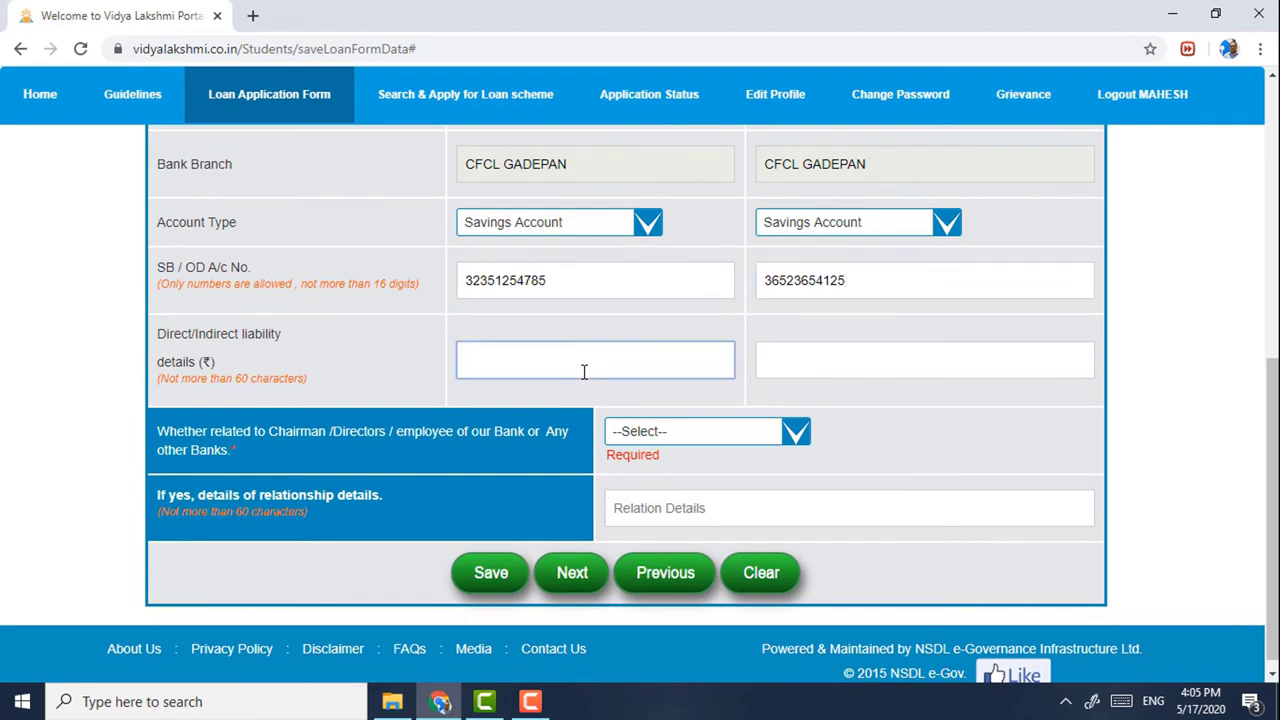
pyautogui.write('0')
pyautogui.click(810, 357)
pyautogui.write('500000')
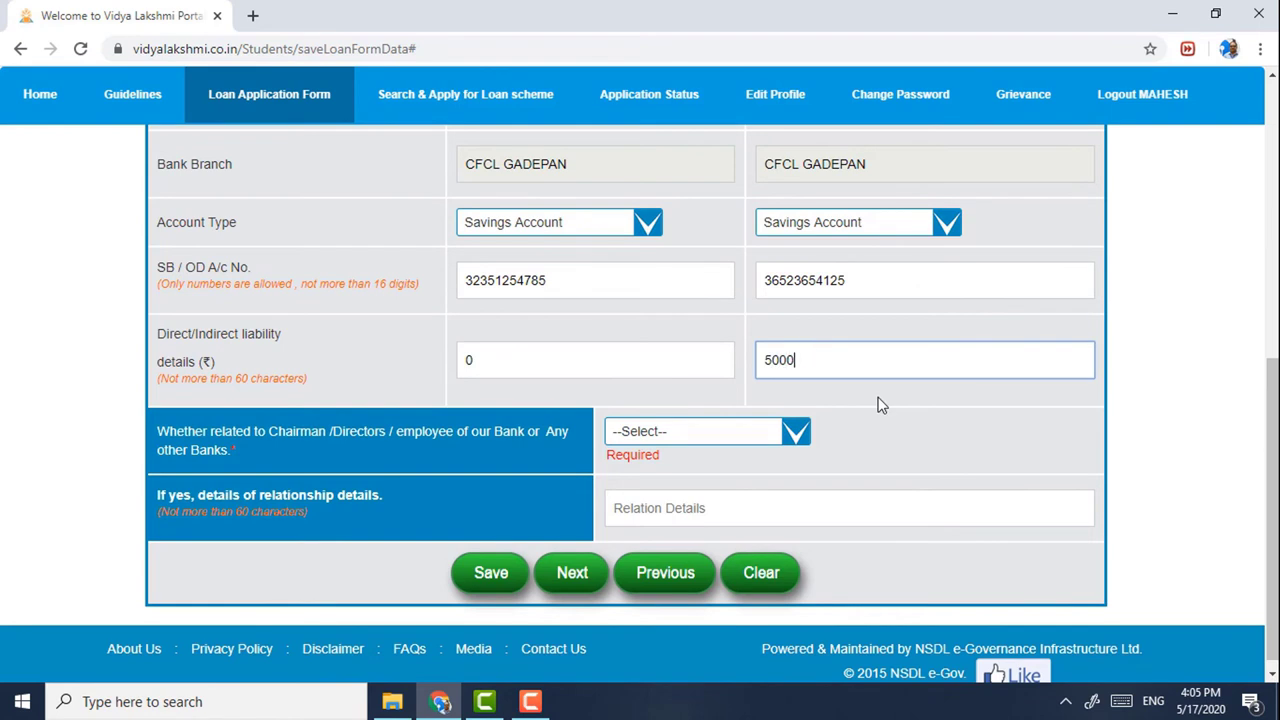
pyautogui.click(880, 405)
pyautogui.scroll(-1, 880, 405)
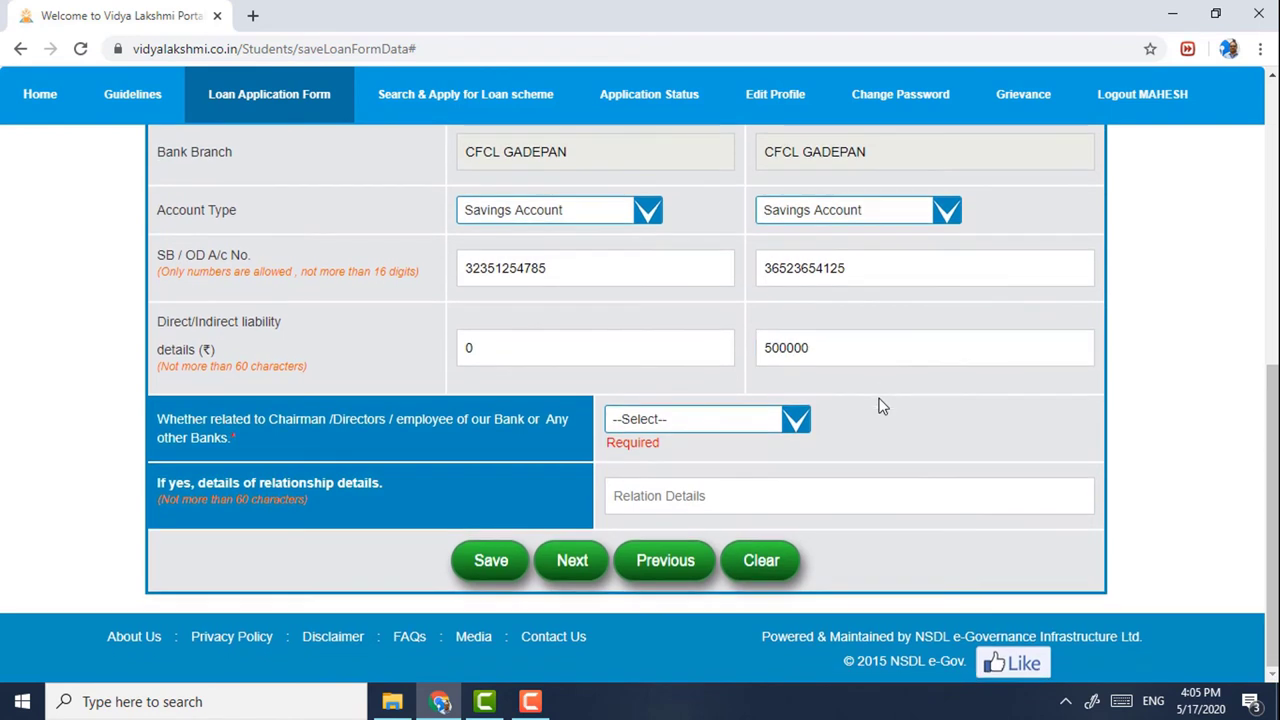
pyautogui.click(680, 421)
pyautogui.click(646, 457)
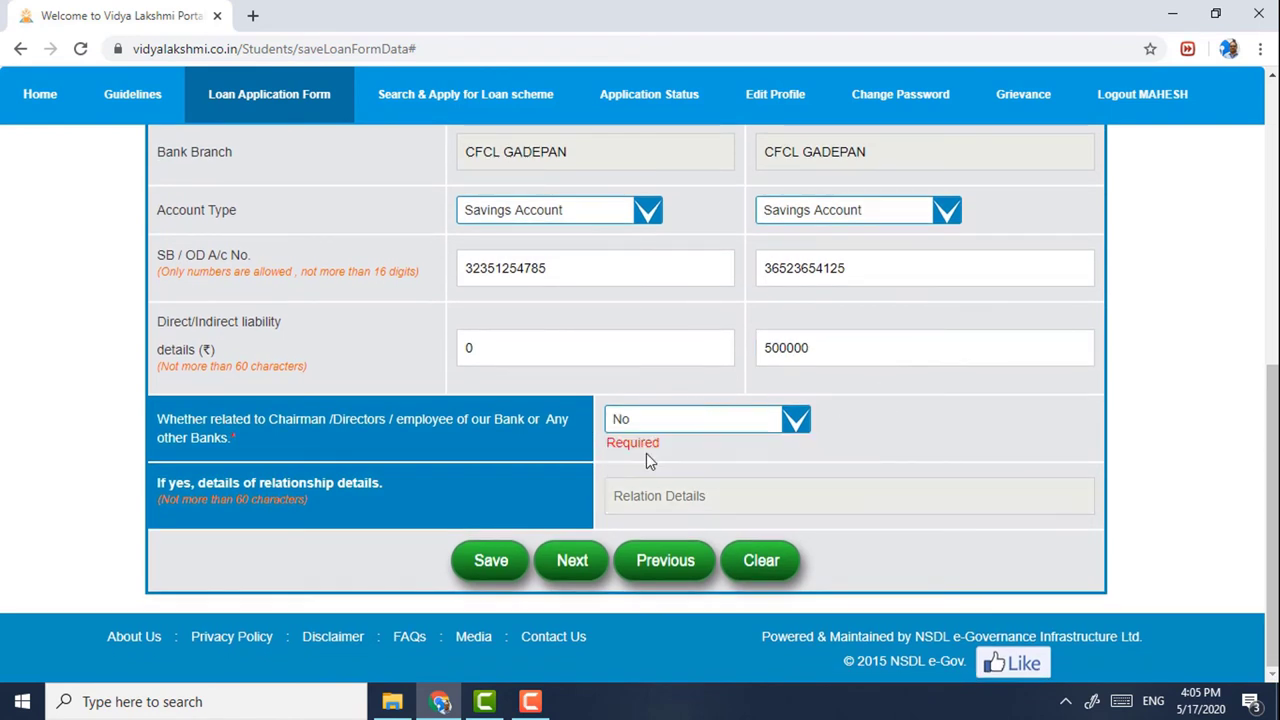
pyautogui.click(500, 566)
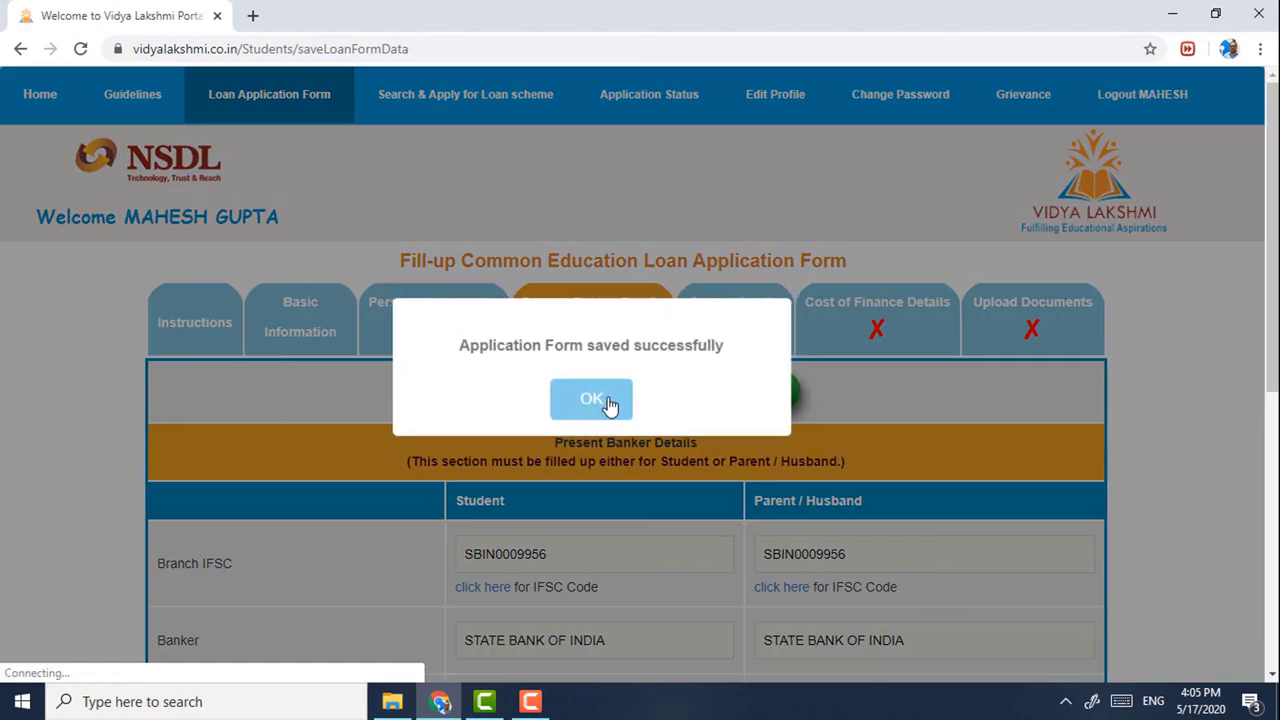
# - Open Course Details, choose Merit quota and set the course duration to 04 years
pyautogui.click(610, 403)
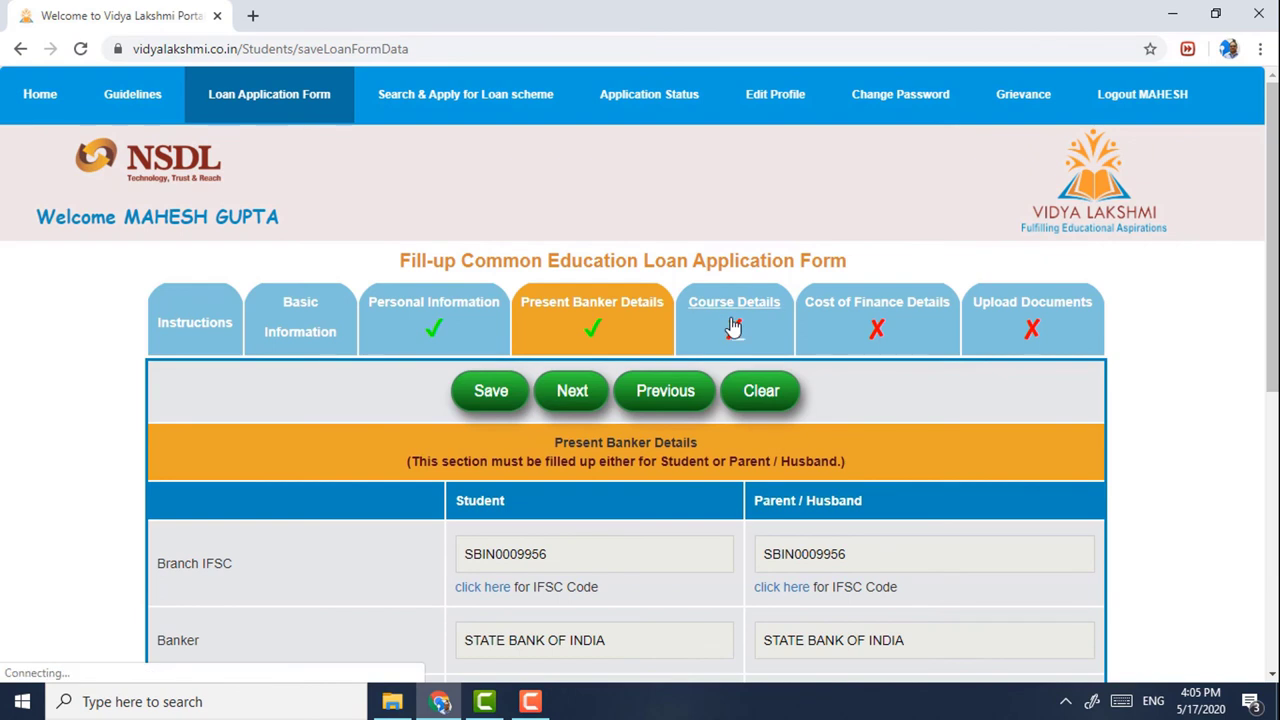
pyautogui.click(734, 328)
pyautogui.scroll(-2, 734, 328)
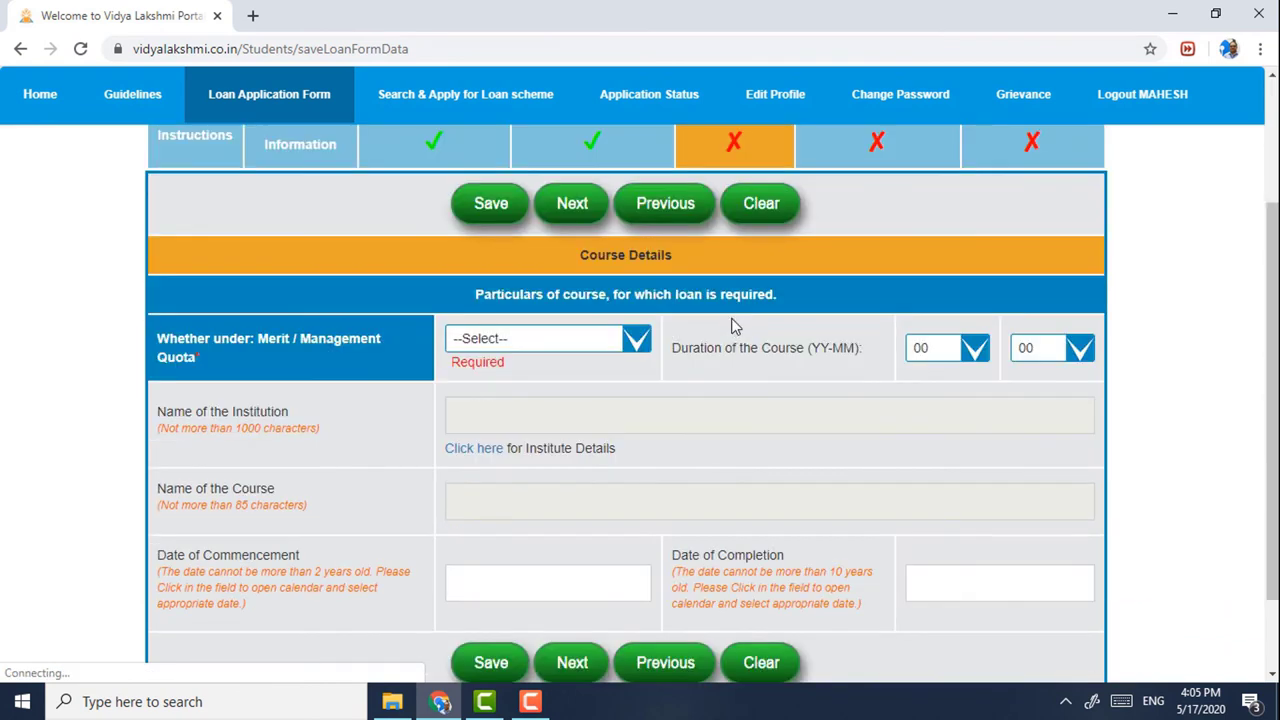
pyautogui.click(600, 342)
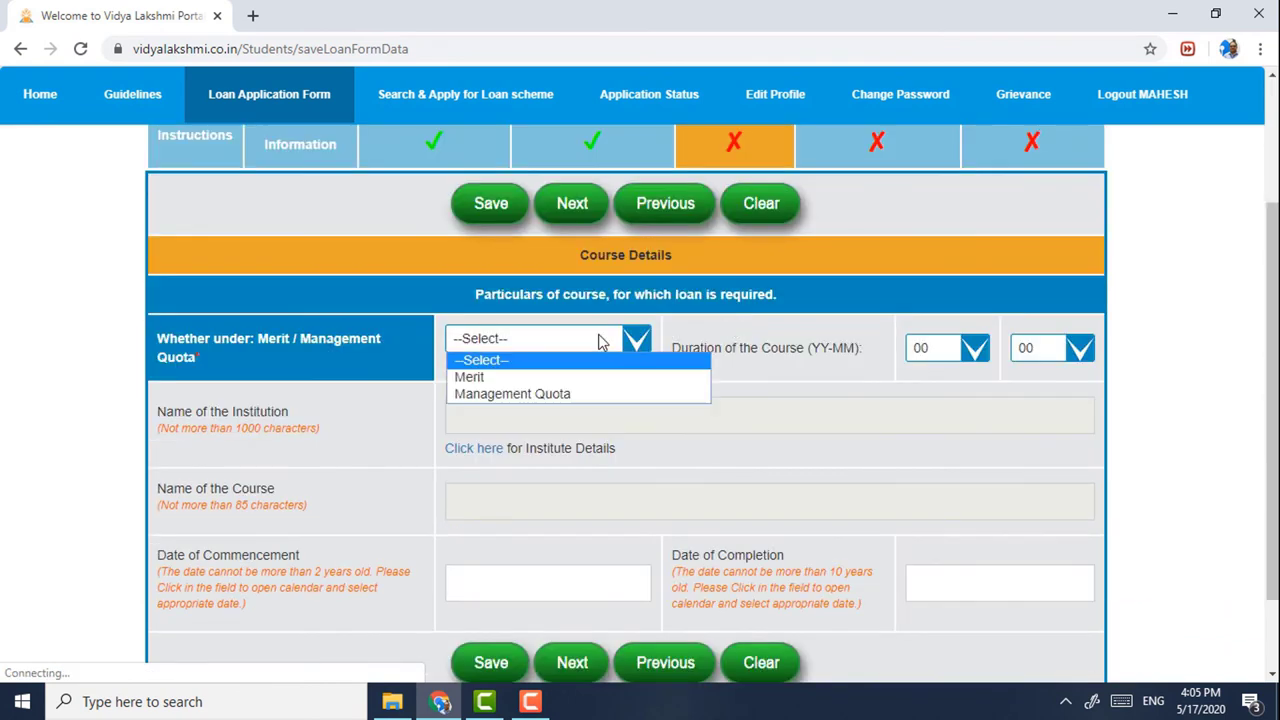
pyautogui.click(538, 382)
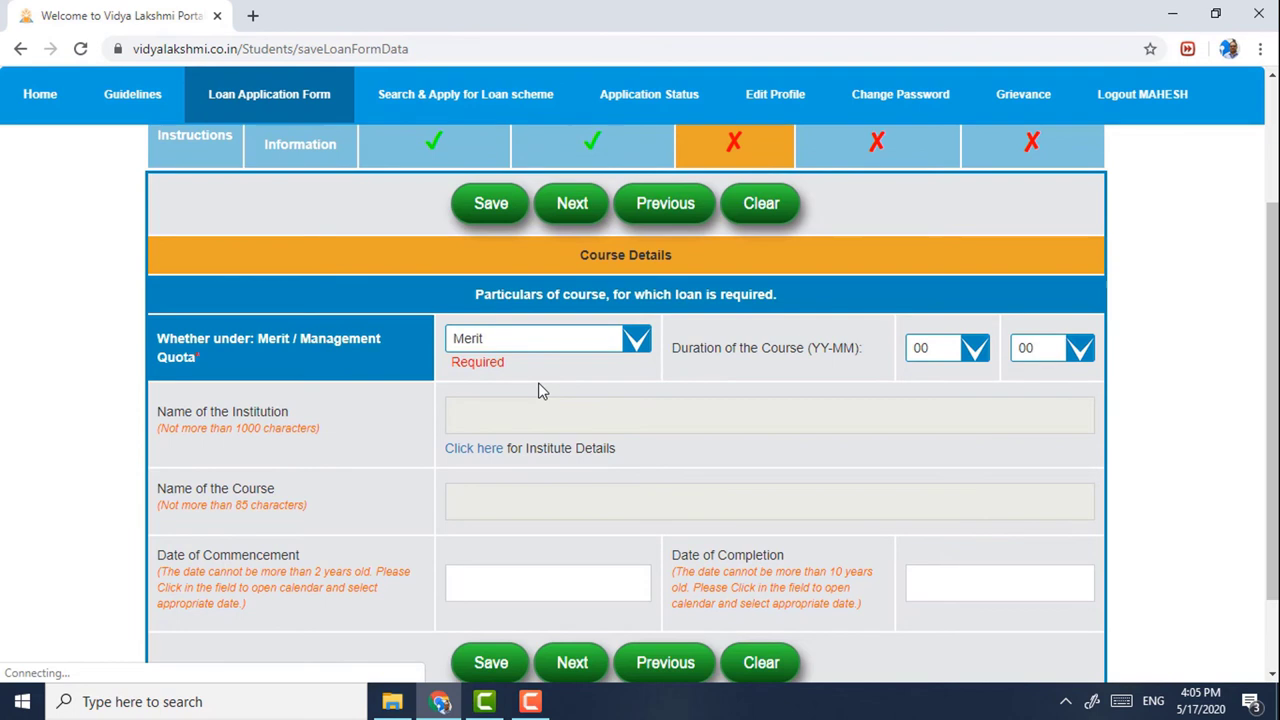
pyautogui.click(967, 350)
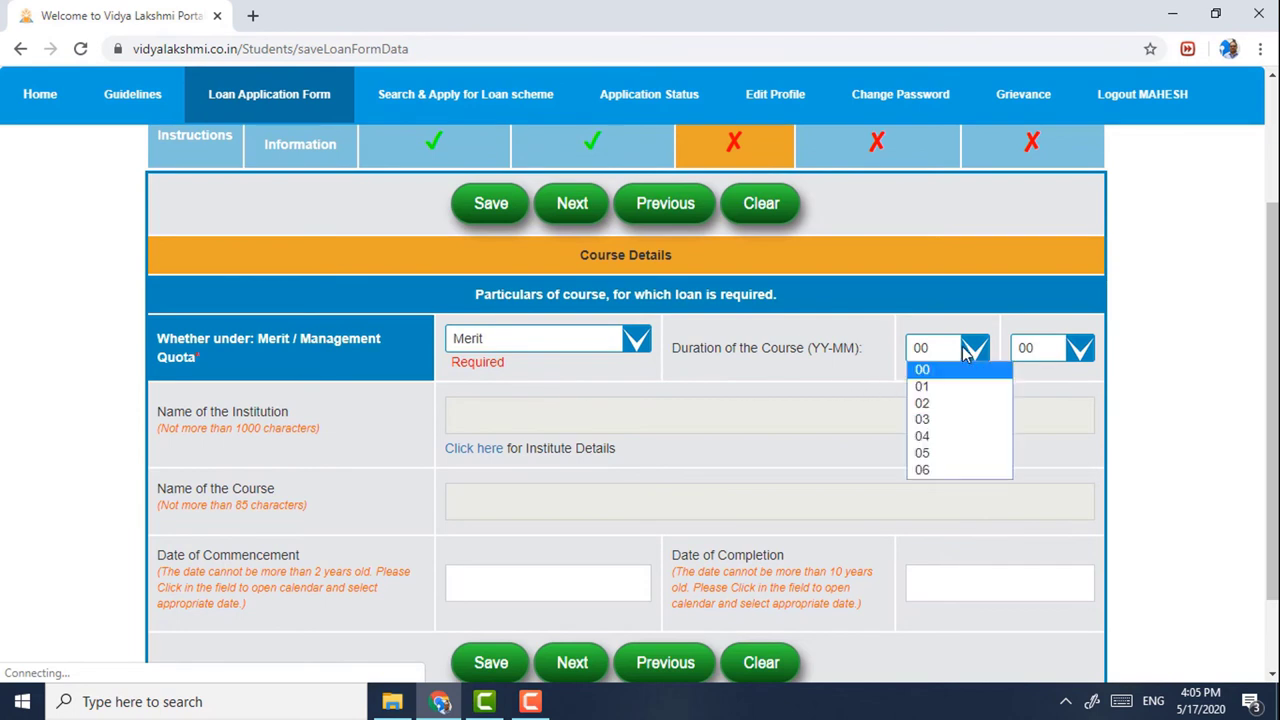
pyautogui.click(946, 436)
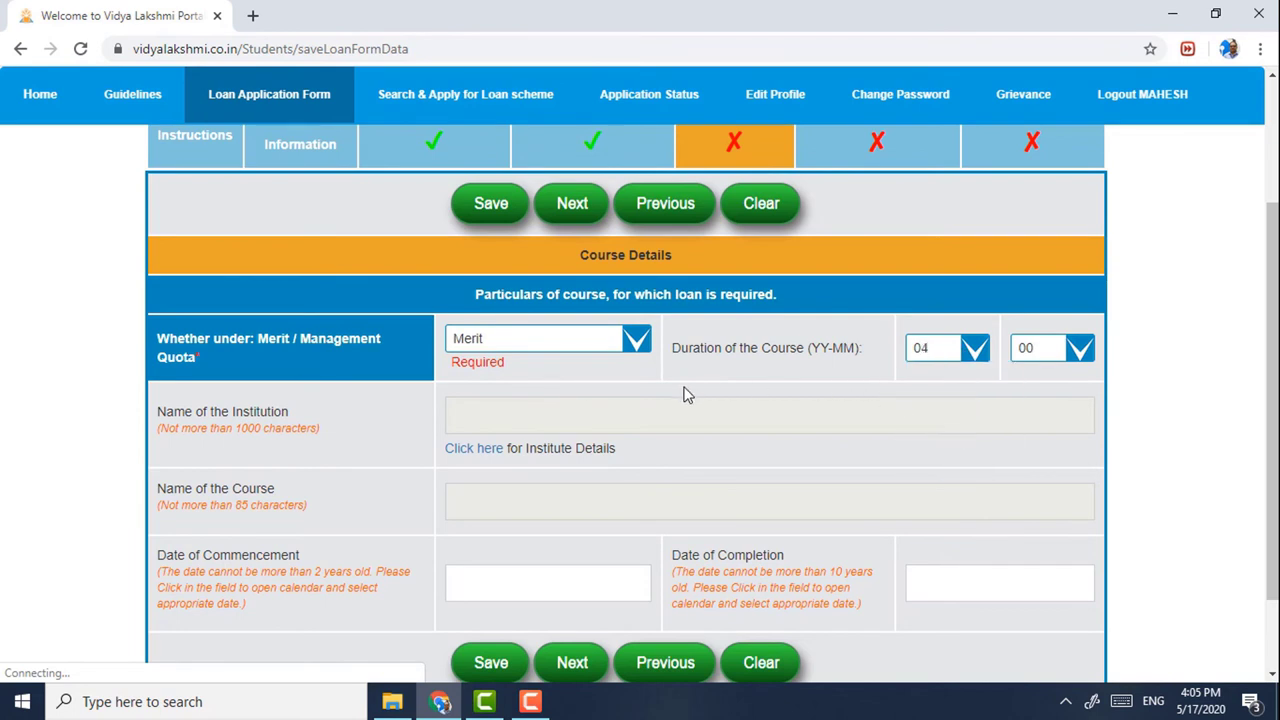
# - Search India/DELHI institutes for 'INDIAN INSTITUTE' and choose IIT Delhi's M.S (ELECTRICAL ENGINEERING)
pyautogui.click(478, 449)
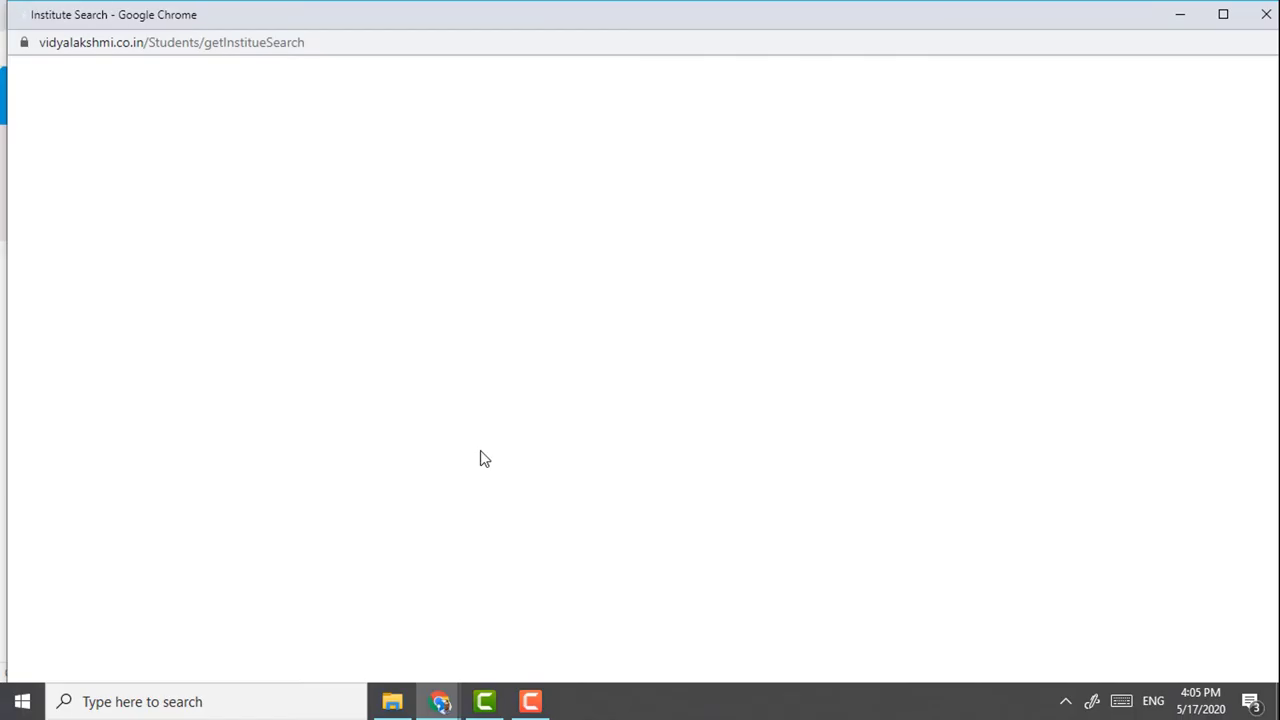
pyautogui.click(210, 98)
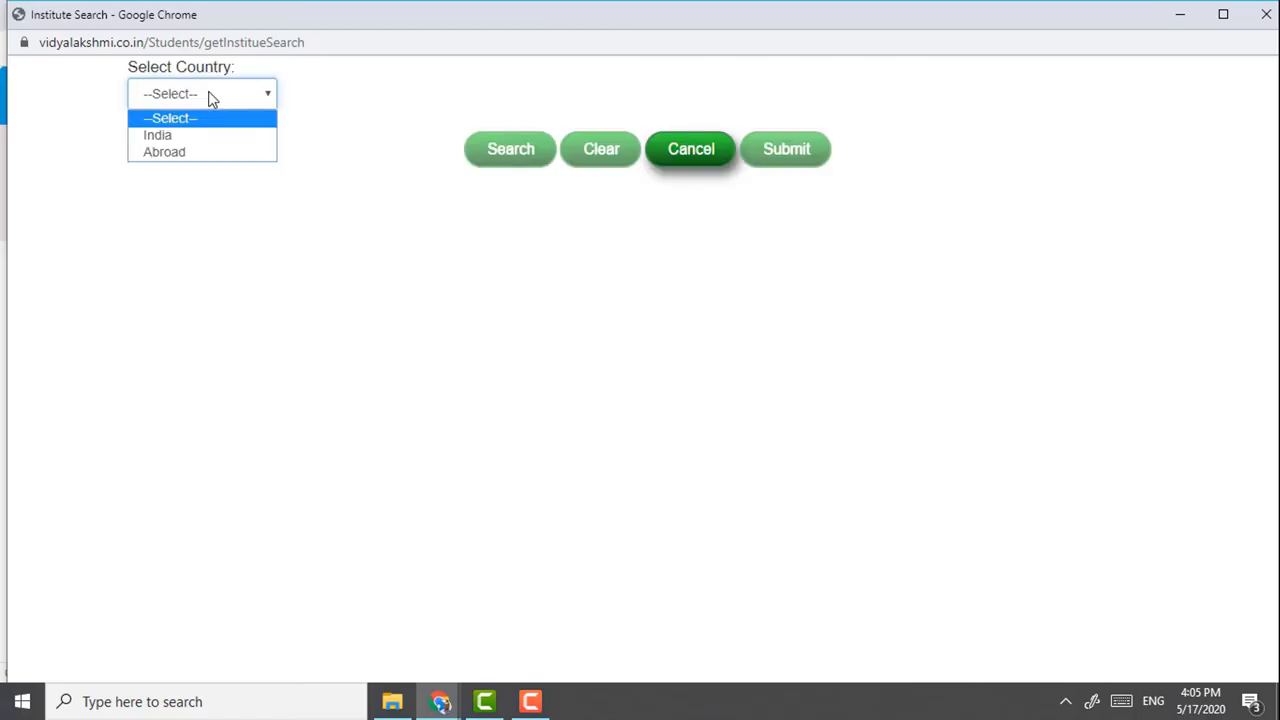
pyautogui.click(207, 137)
pyautogui.click(224, 177)
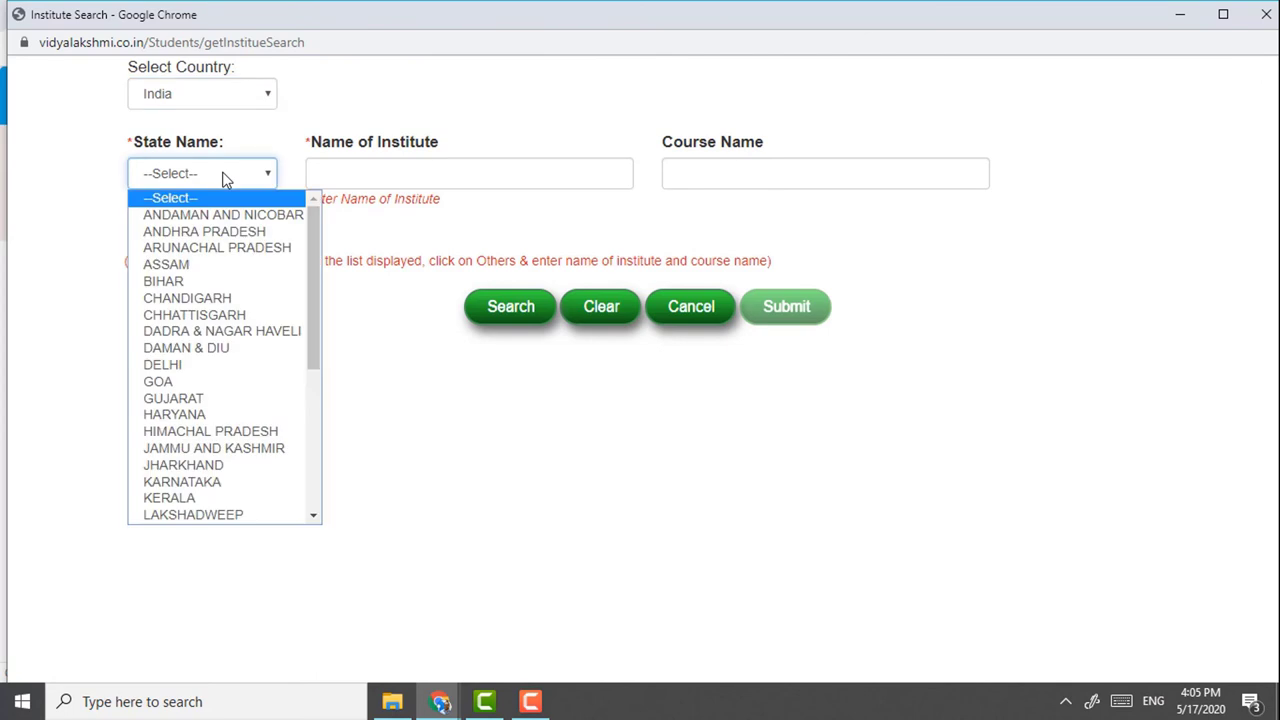
pyautogui.click(186, 365)
pyautogui.click(337, 175)
pyautogui.write('INDIAN INSTITUTE')
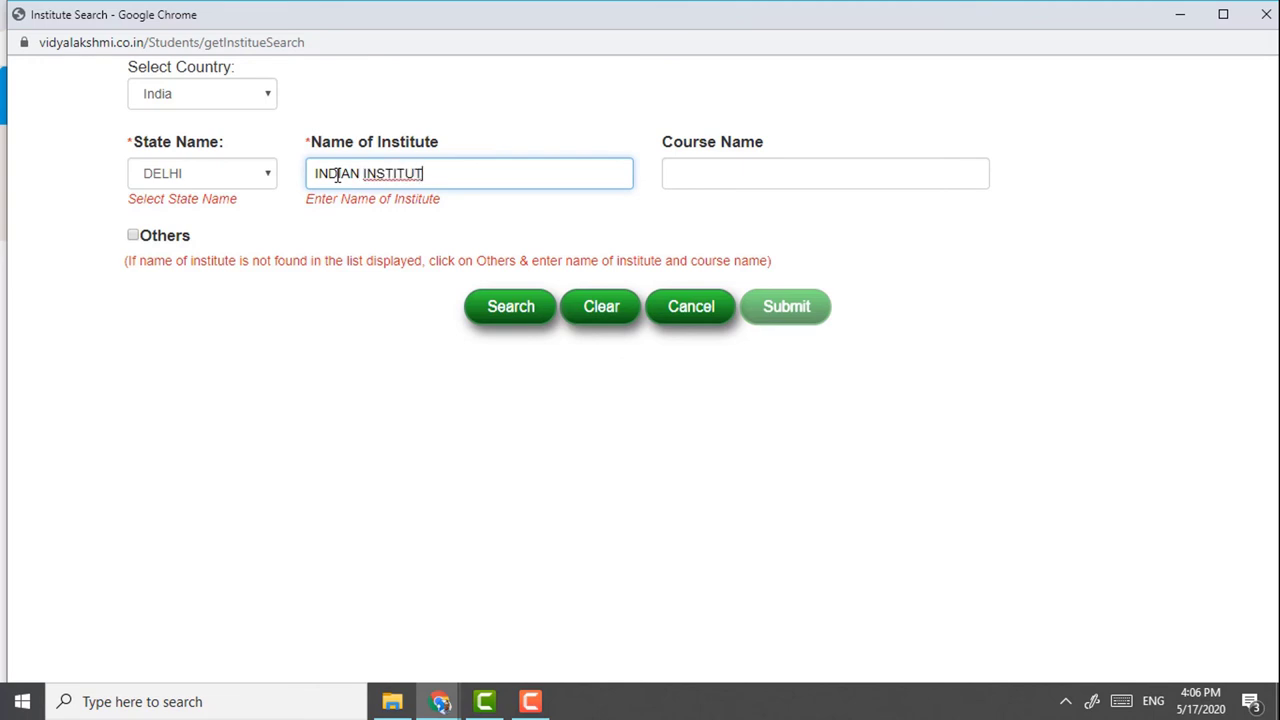
pyautogui.click(509, 314)
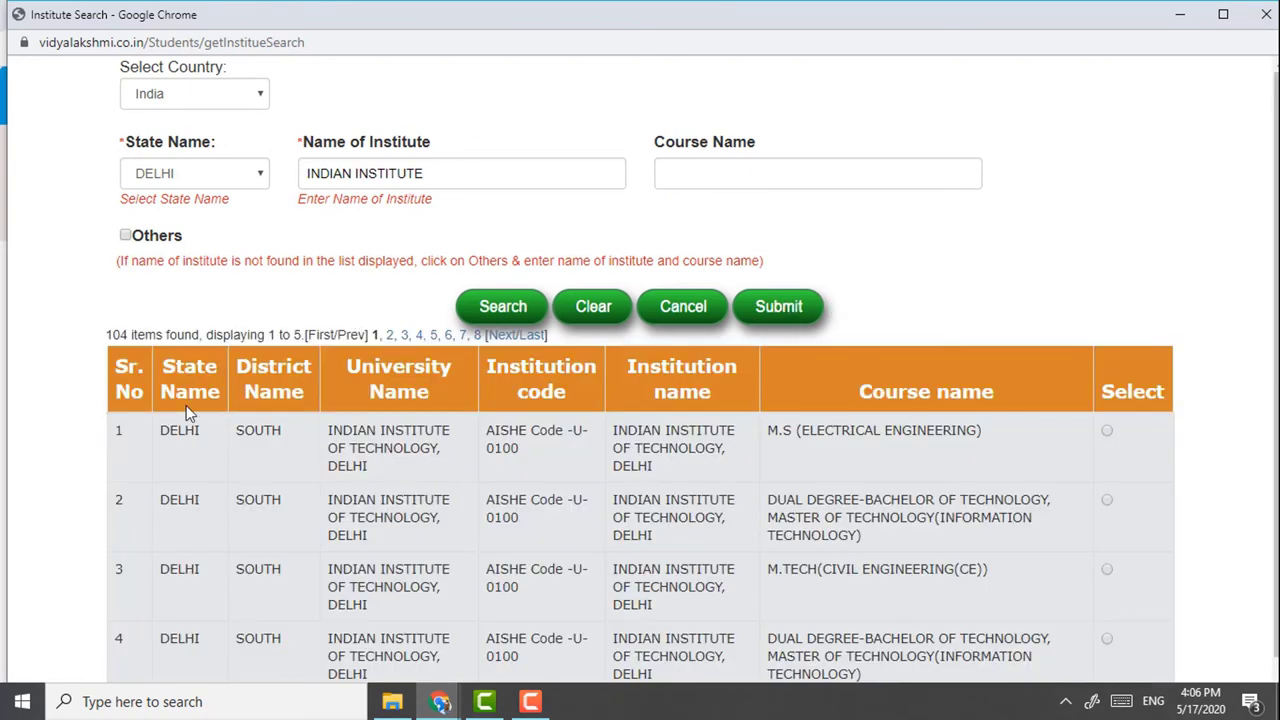
pyautogui.click(1106, 432)
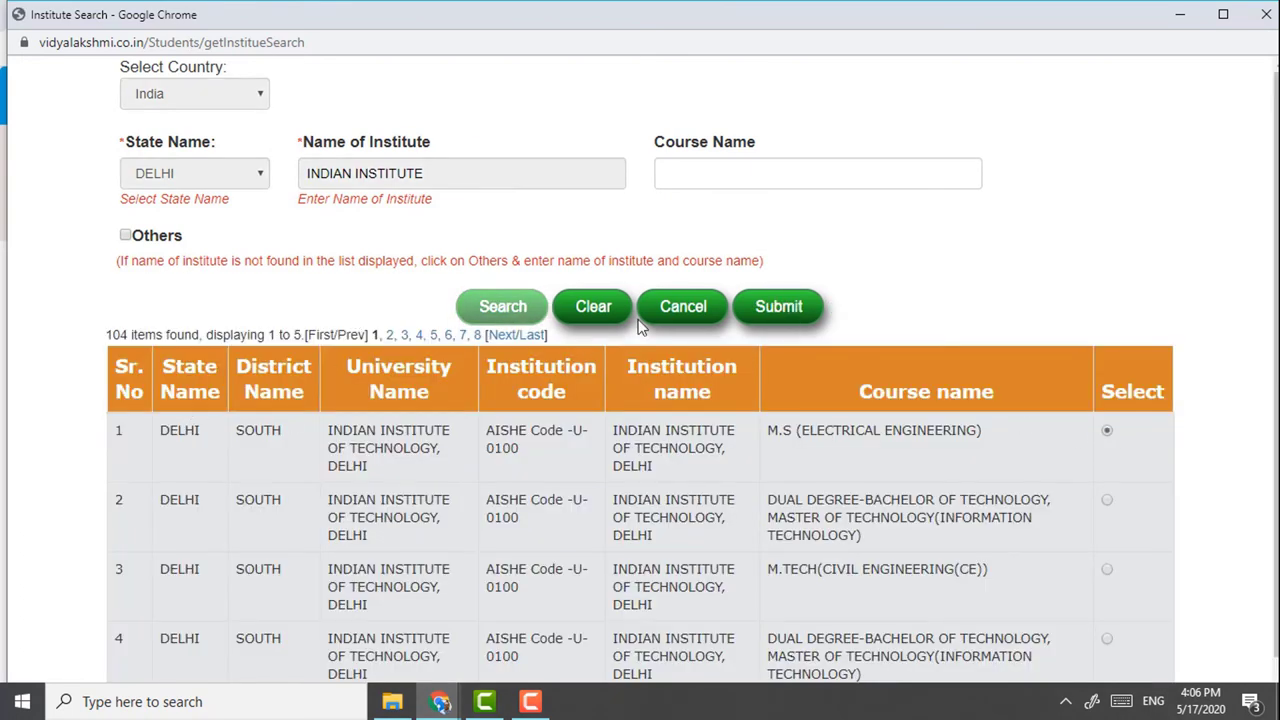
pyautogui.click(787, 314)
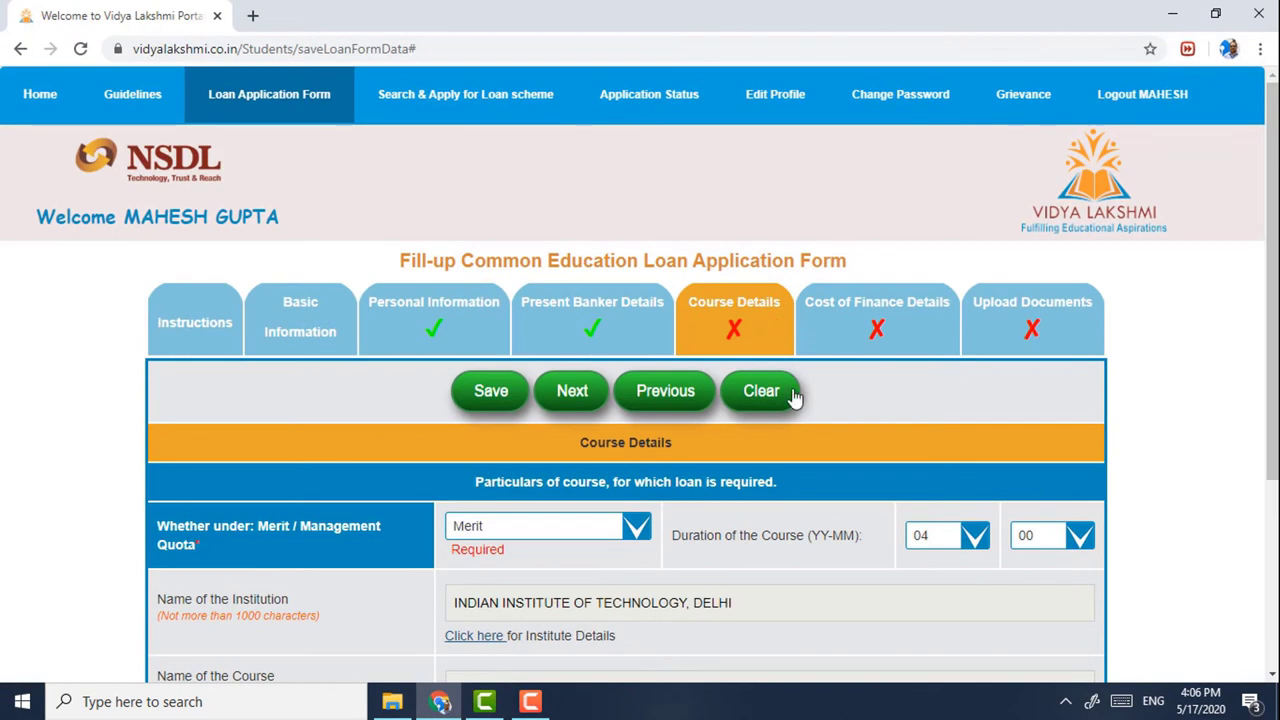
# - Set commencement 01/07/2020 and completion 31/05/2024, then save Course Details and confirm
pyautogui.scroll(-2, 808, 462)
pyautogui.scroll(-2, 808, 462)
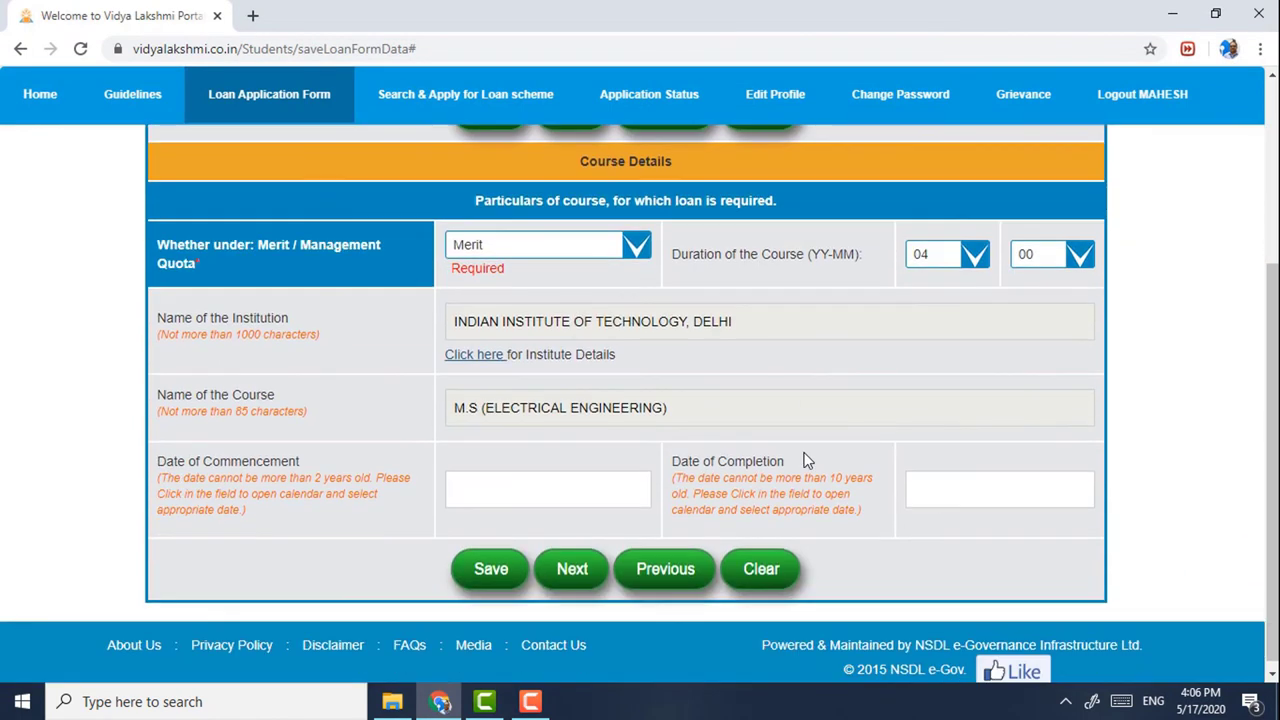
pyautogui.click(561, 479)
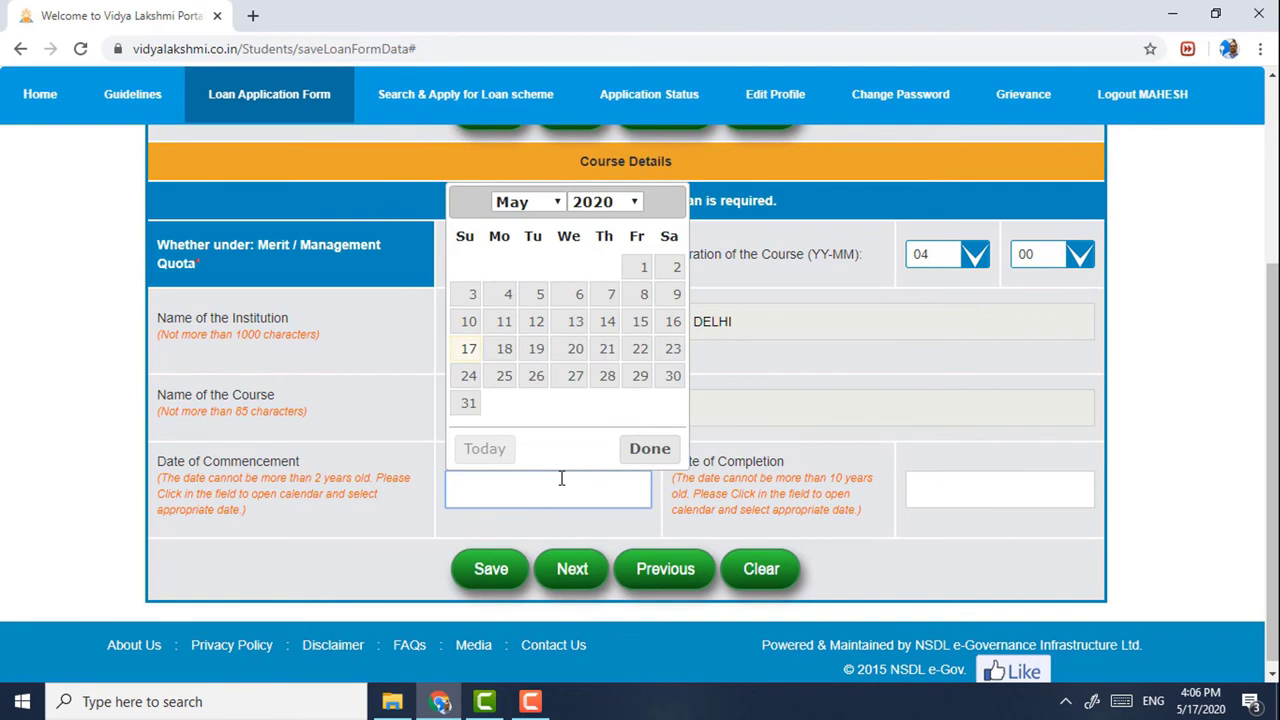
pyautogui.click(536, 205)
pyautogui.click(527, 329)
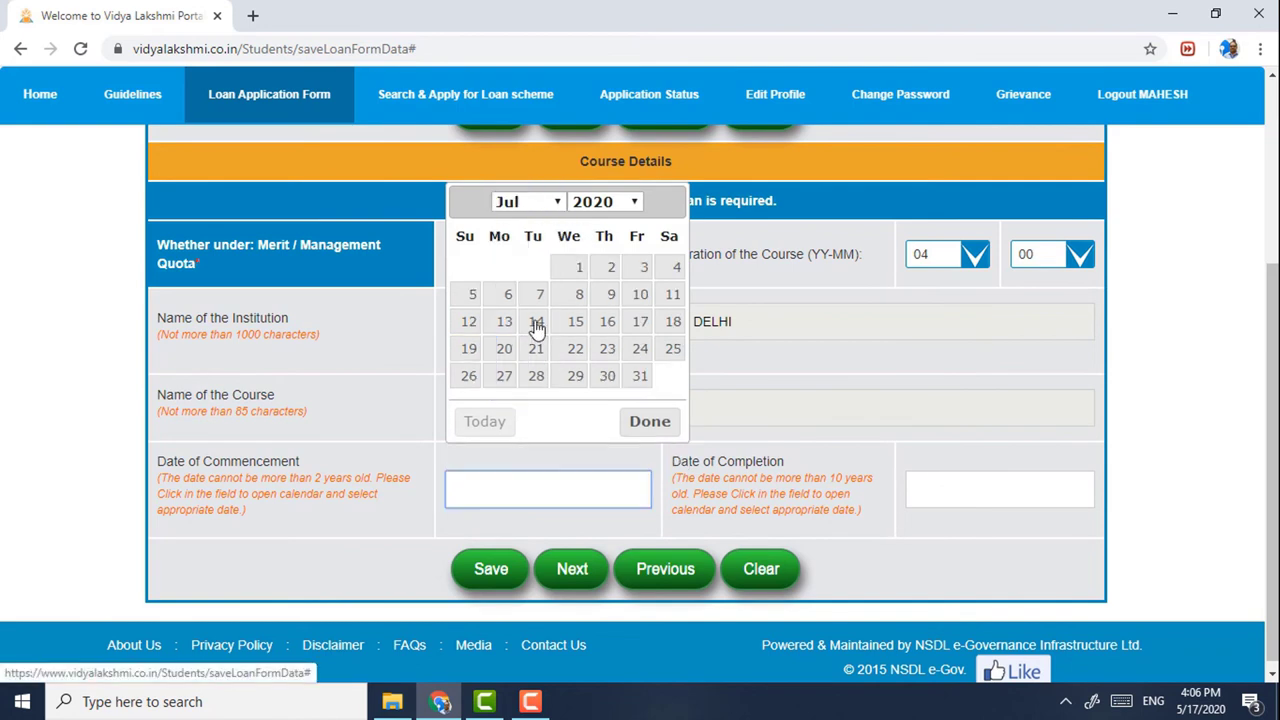
pyautogui.click(579, 270)
pyautogui.click(931, 483)
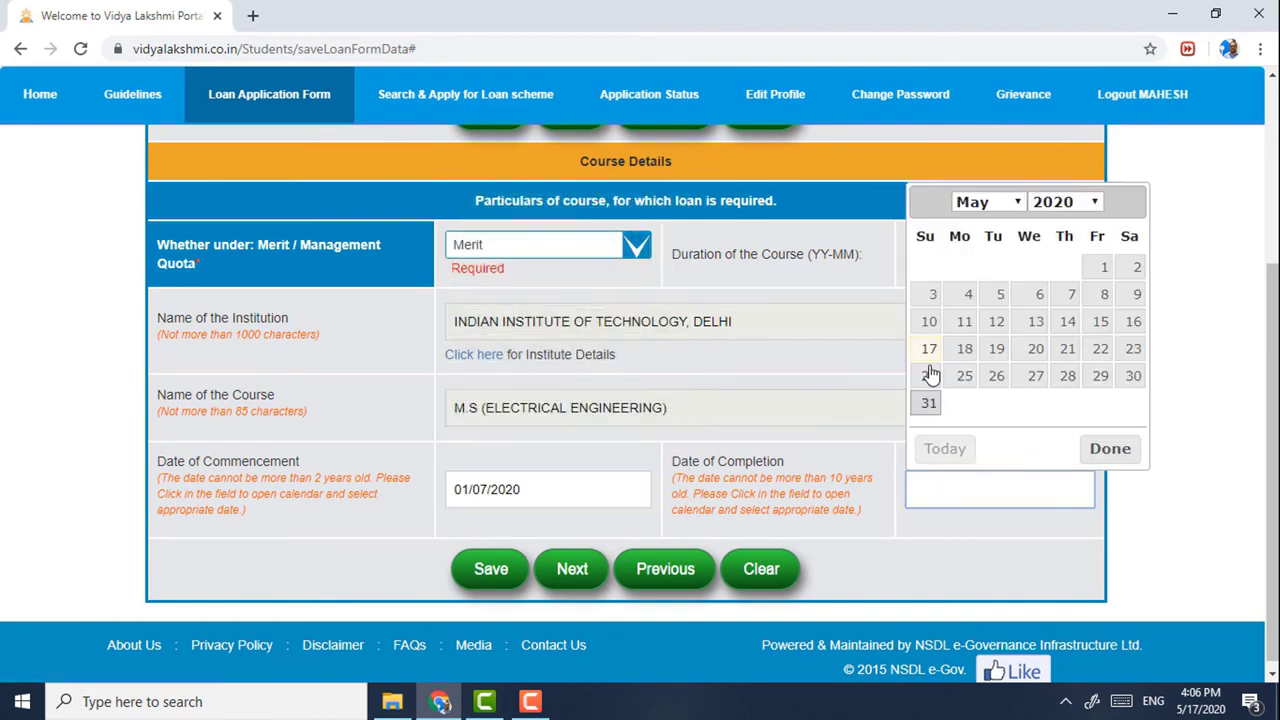
pyautogui.click(1068, 201)
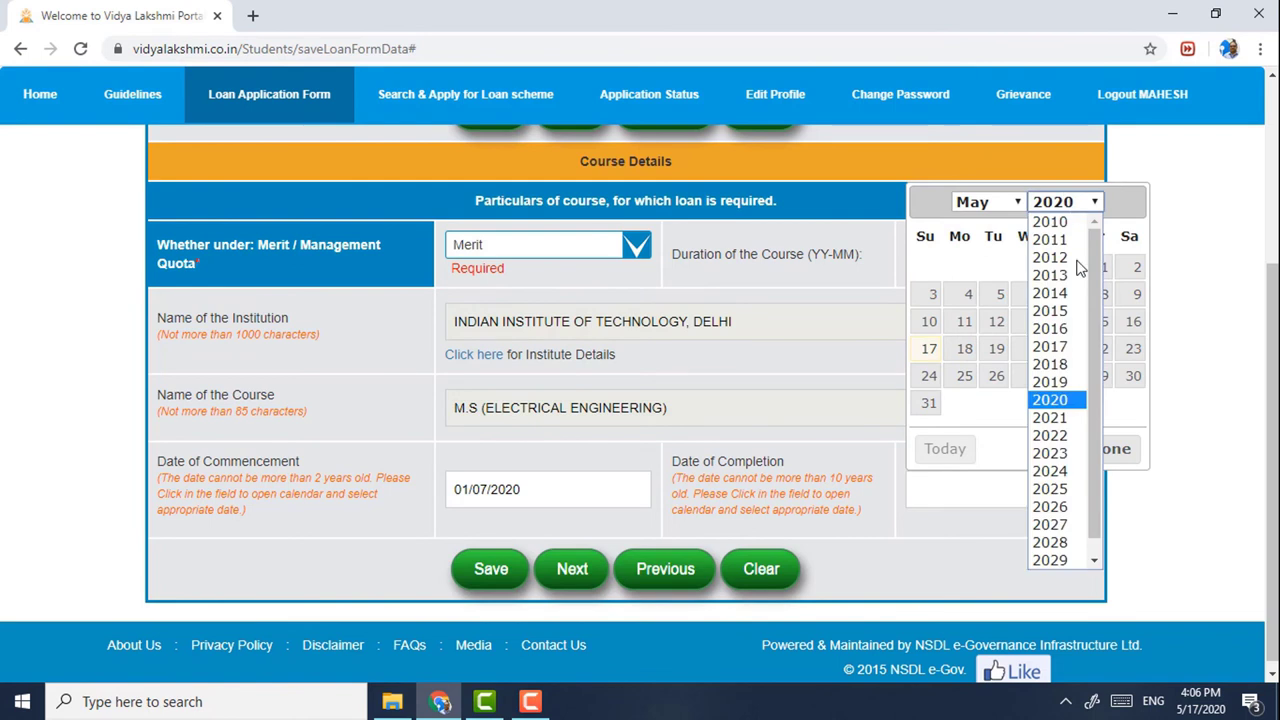
pyautogui.click(1048, 476)
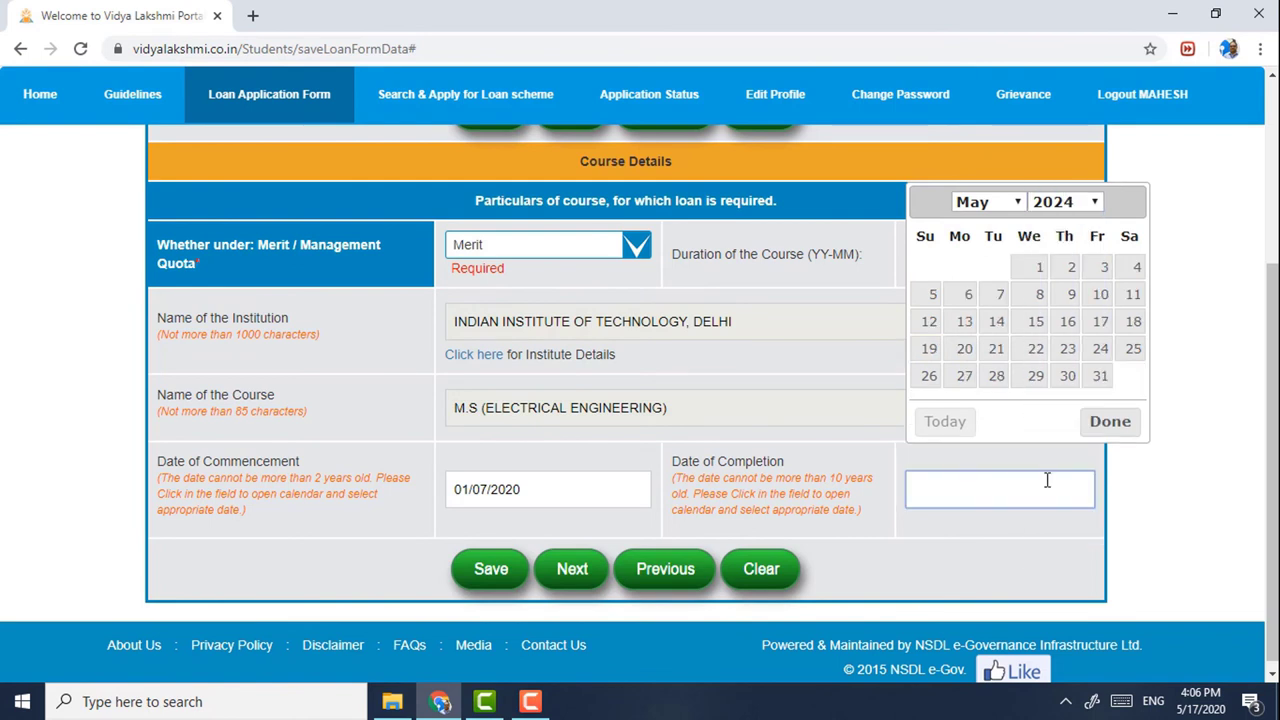
pyautogui.click(1099, 378)
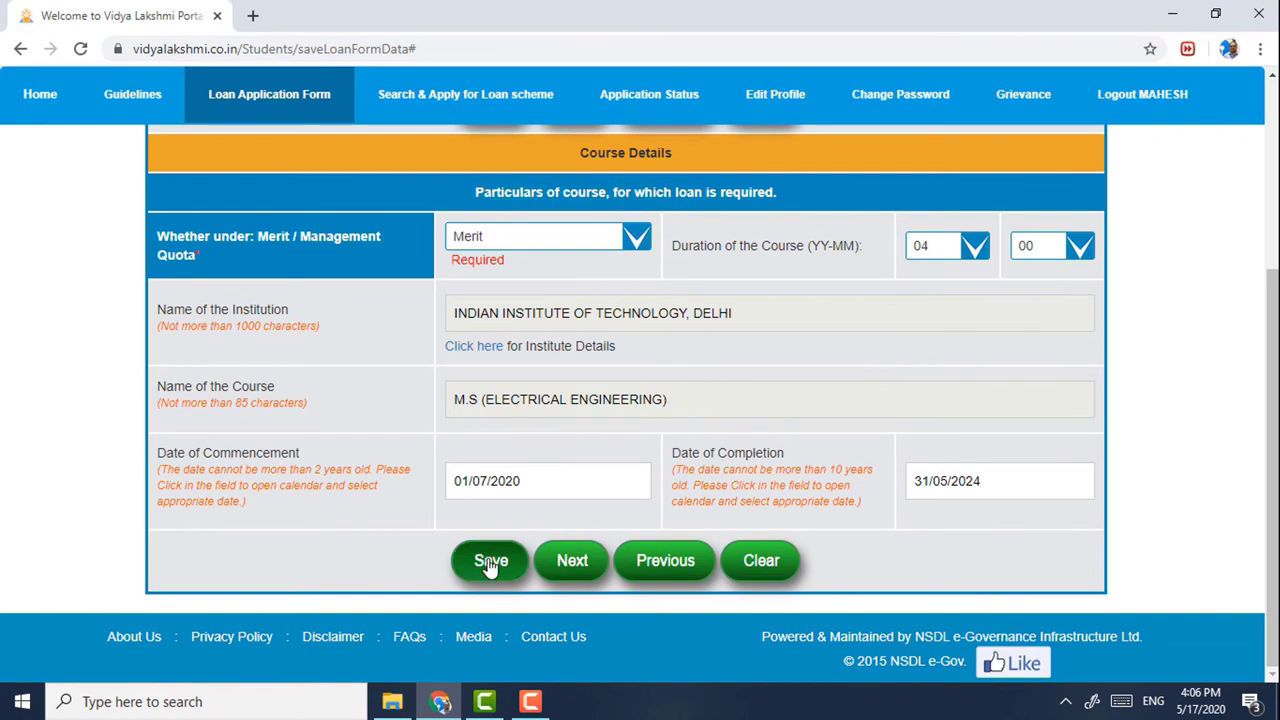
pyautogui.click(490, 562)
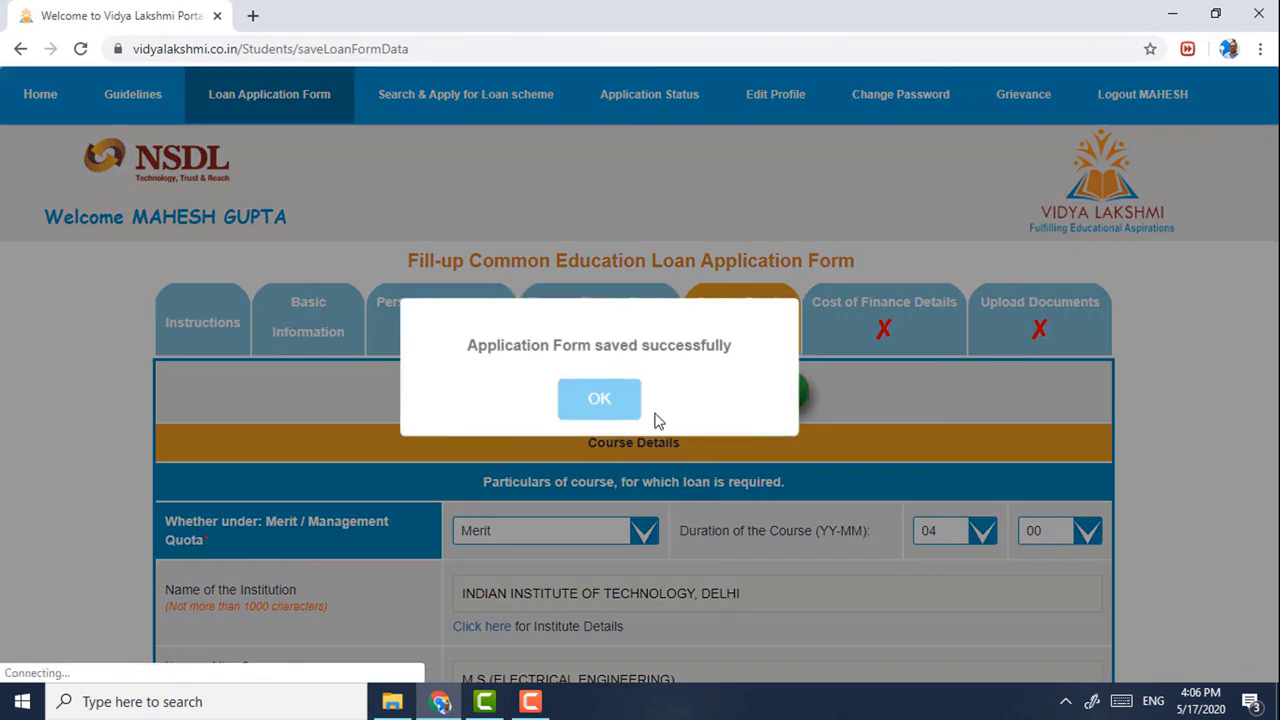
pyautogui.click(597, 397)
# - In Cost of Finance Details, enter tuition fees of 50000 for each of Years 1–4
pyautogui.click(884, 324)
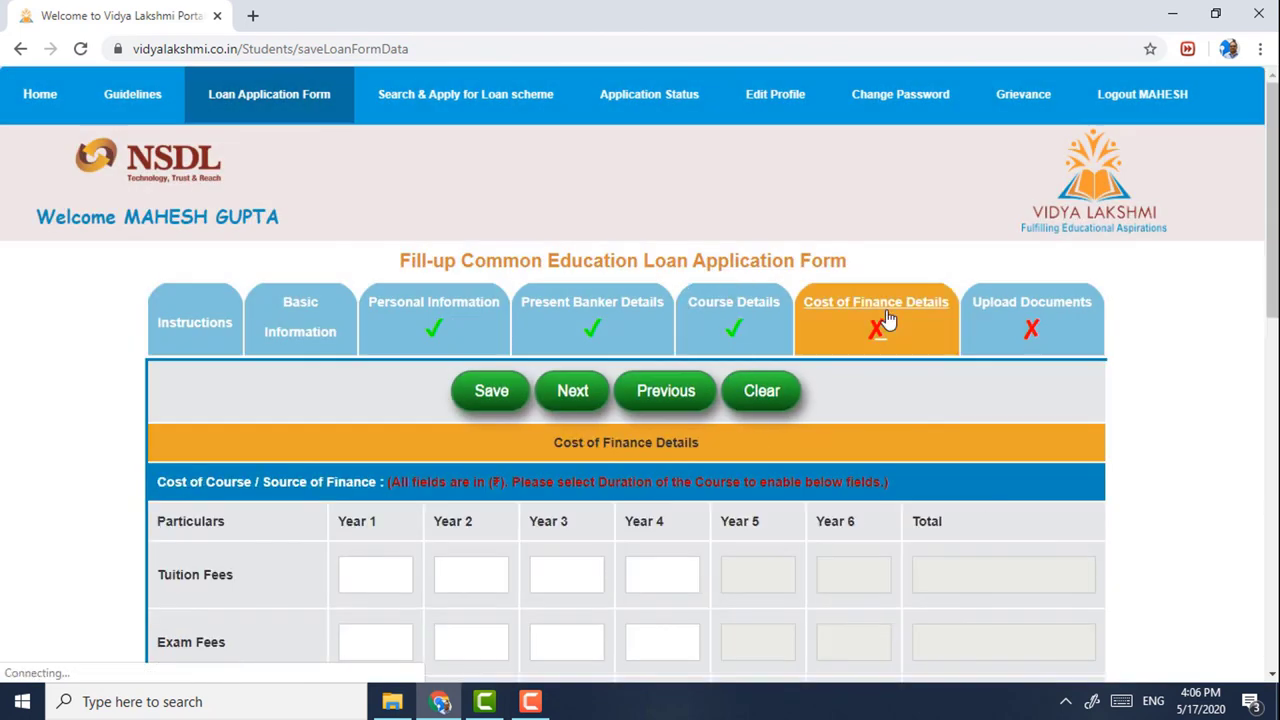
pyautogui.scroll(-1, 827, 369)
pyautogui.scroll(-2, 827, 361)
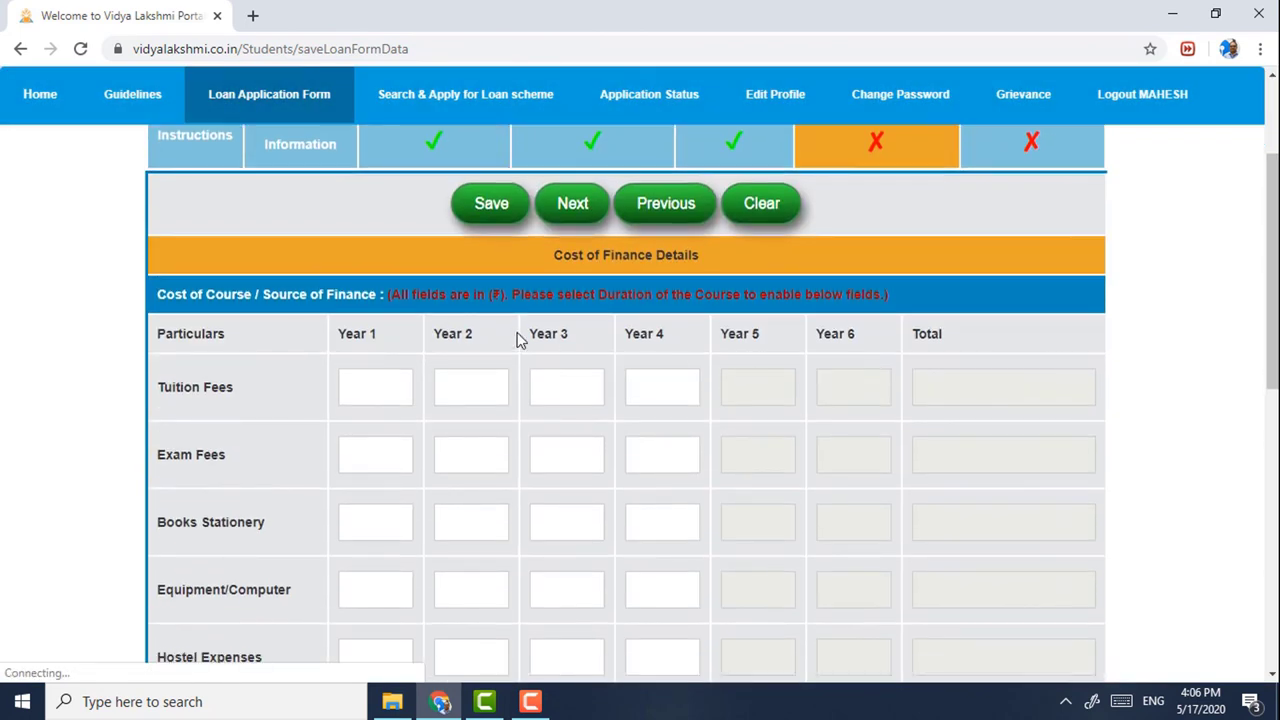
pyautogui.click(374, 382)
pyautogui.write('50000')
pyautogui.press('Tab')
pyautogui.write('50000')
pyautogui.press('Tab')
pyautogui.write('50000')
pyautogui.press('Tab')
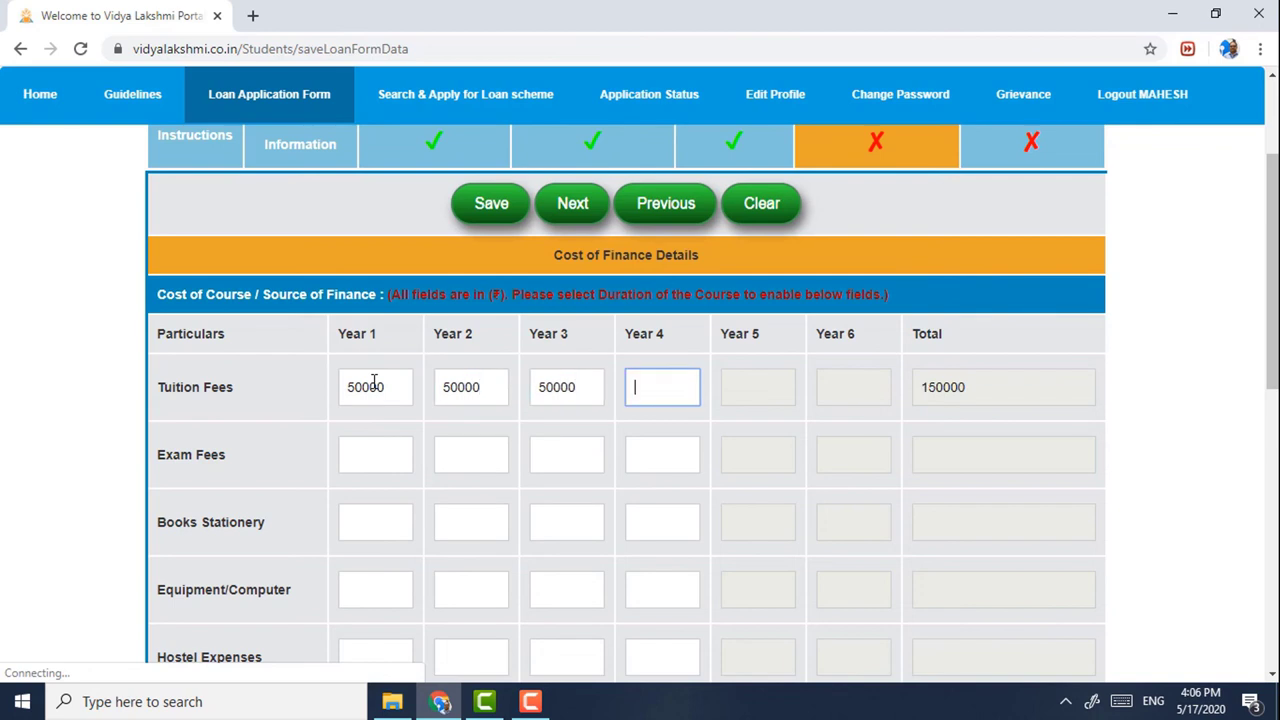
pyautogui.write('50000')
# - Fill Hostel Expenses with 120000 for Years 1–4, fixing the doubled Year 2 value
pyautogui.scroll(-2, 316, 460)
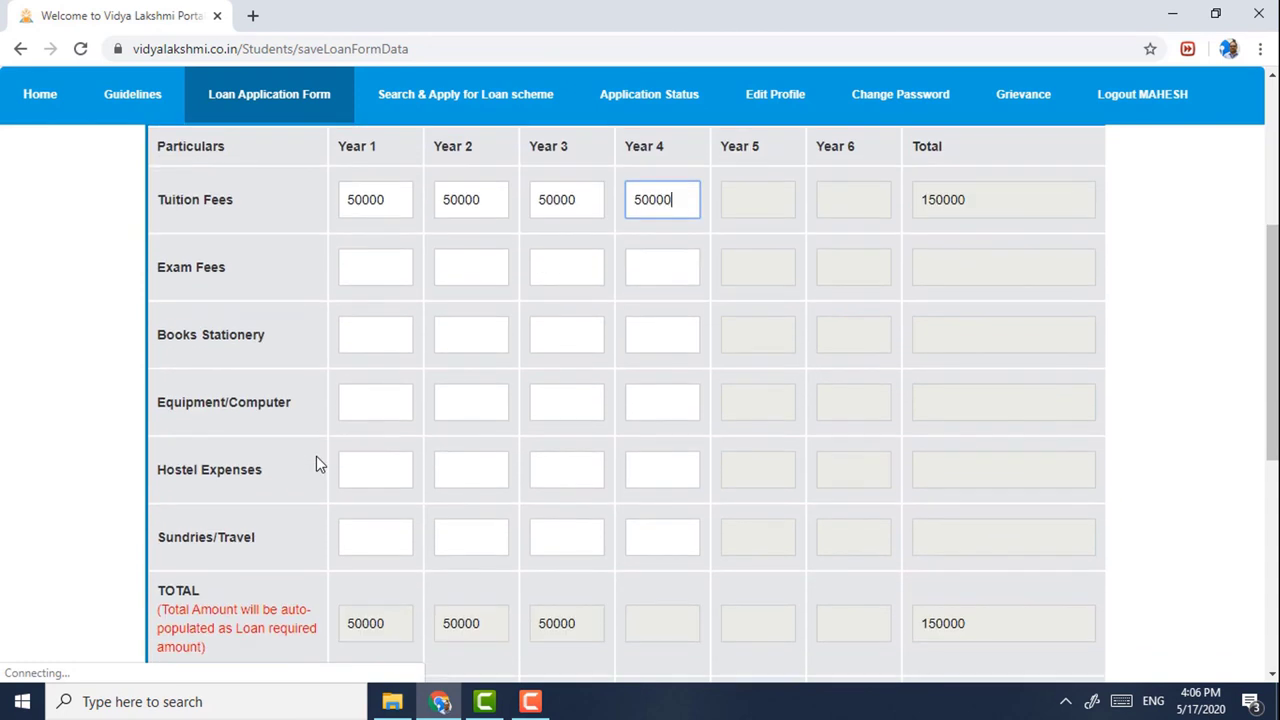
pyautogui.click(363, 471)
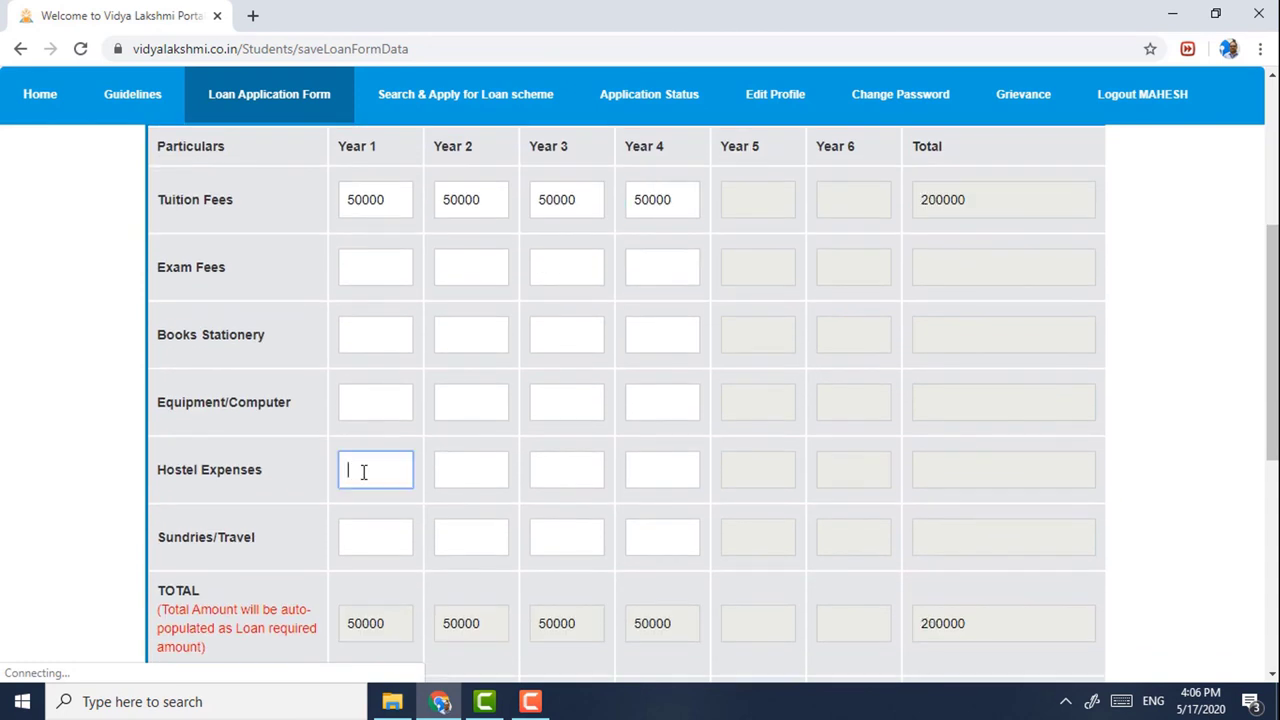
pyautogui.write('120000')
pyautogui.doubleClick(365, 471)
pyautogui.hotkey('ctrl', 'c')
pyautogui.click(483, 470)
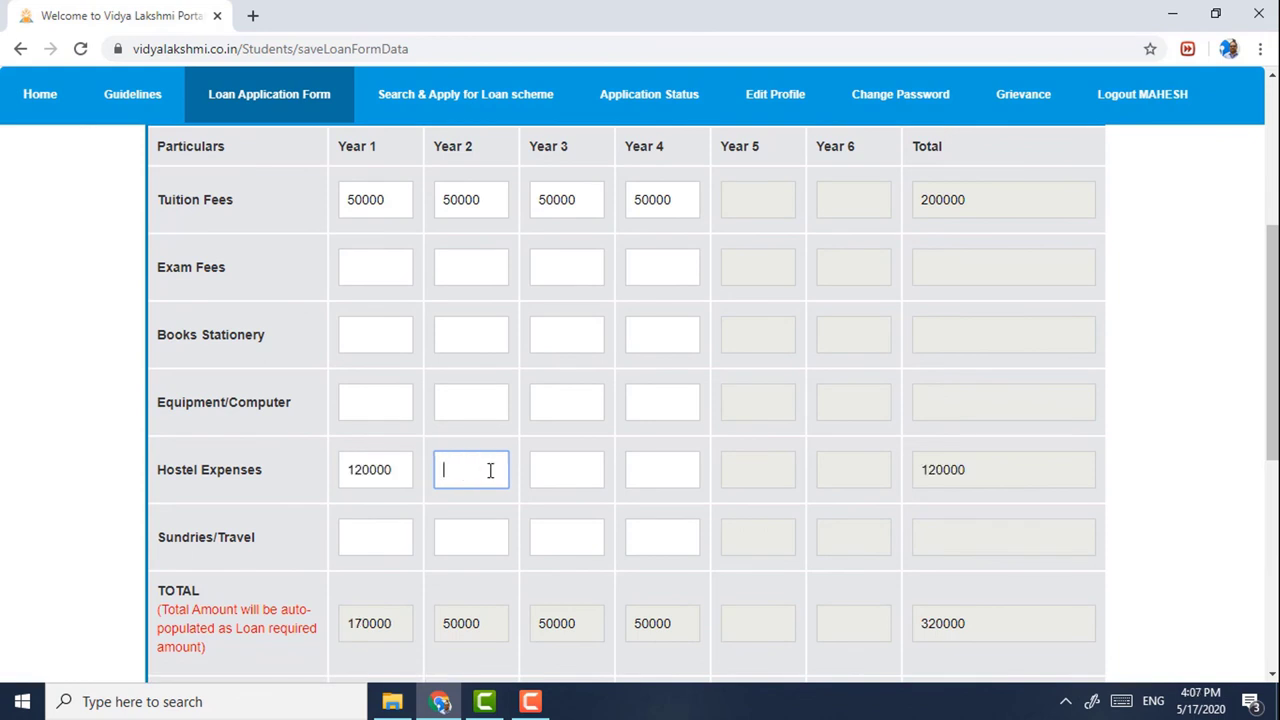
pyautogui.hotkey('ctrl', 'v')
pyautogui.hotkey('ctrl', 'v')
pyautogui.click(549, 476)
pyautogui.hotkey('ctrl', 'v')
pyautogui.click(663, 477)
pyautogui.hotkey('ctrl', 'v')
pyautogui.click(457, 466)
pyautogui.doubleClick(457, 466)
pyautogui.hotkey('ctrl', 'v')
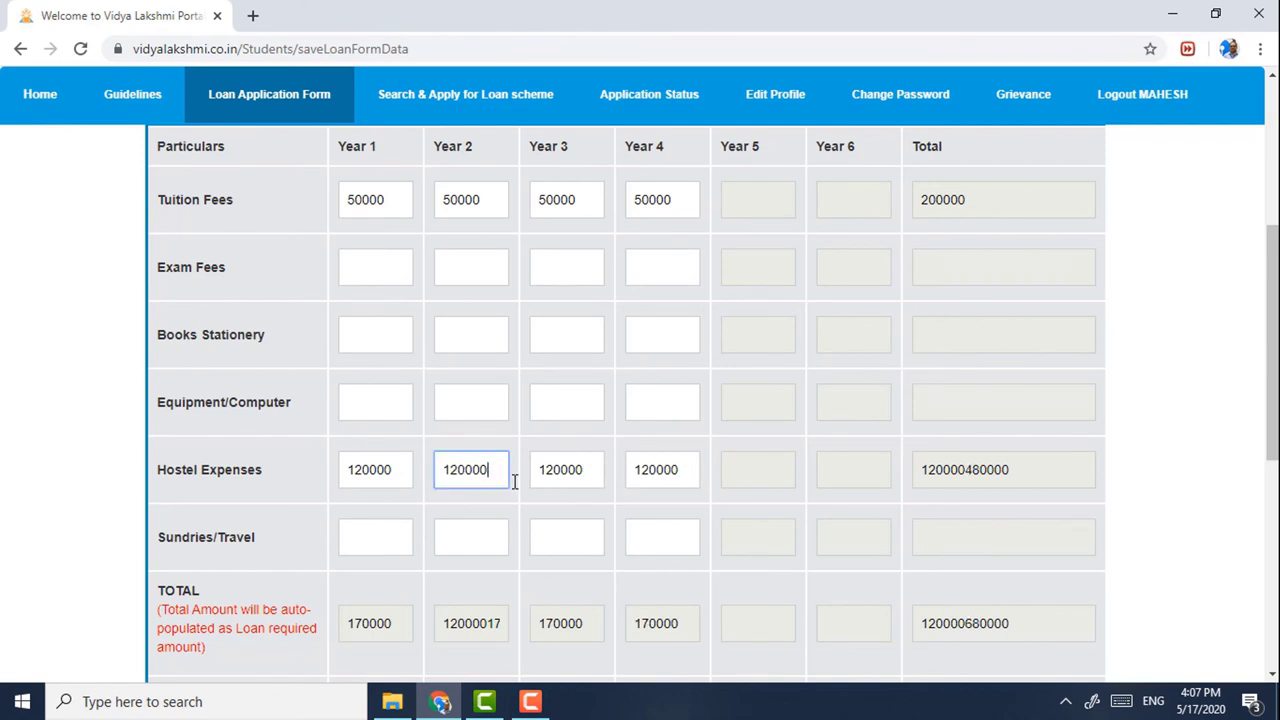
pyautogui.click(530, 516)
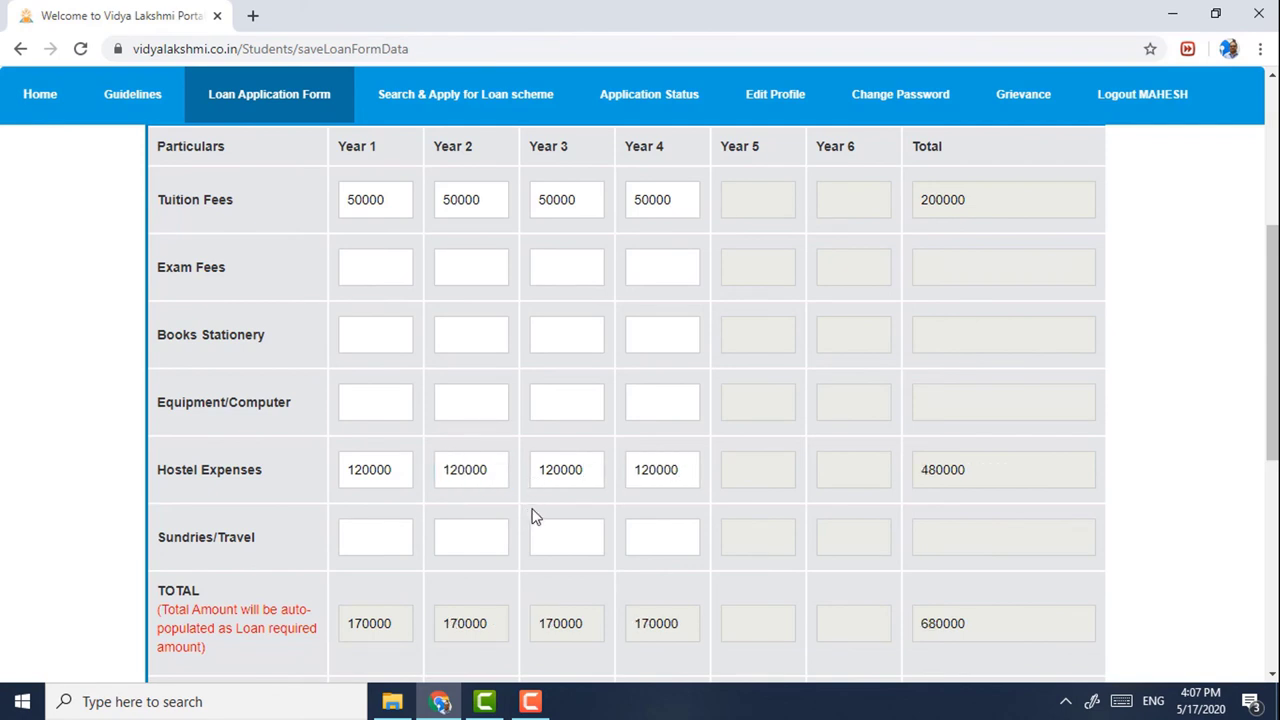
pyautogui.scroll(-1, 530, 510)
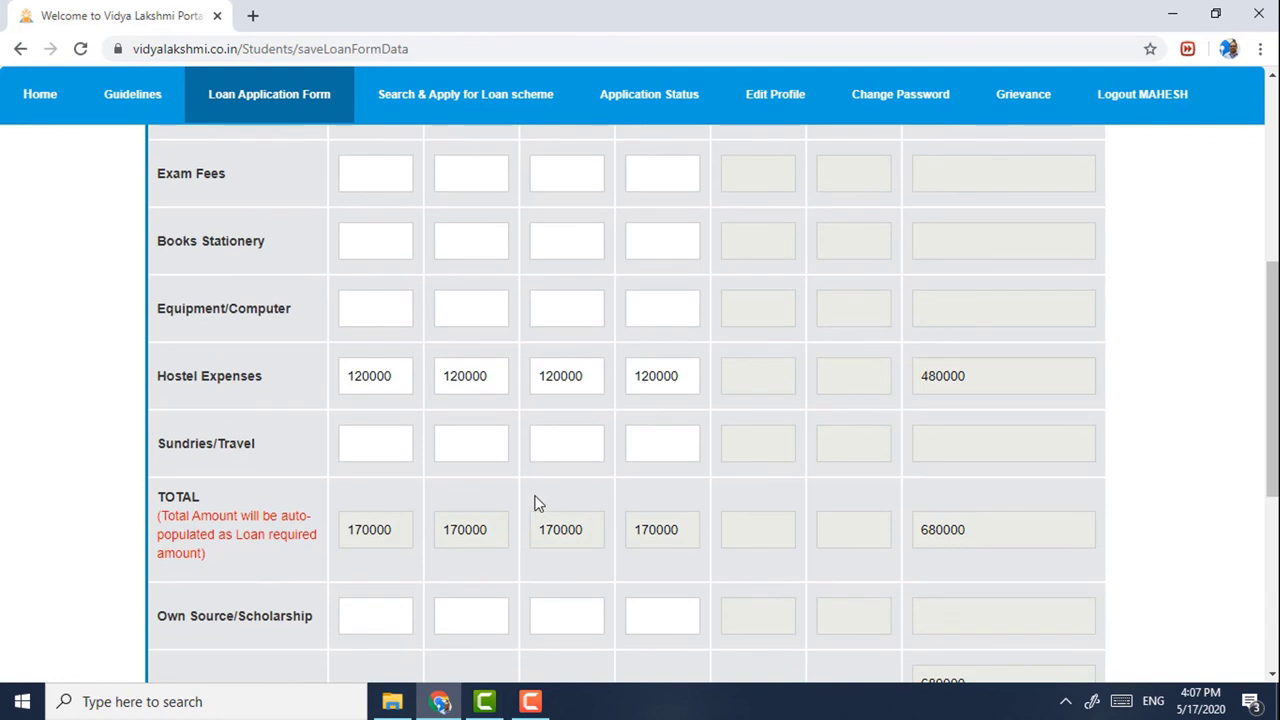
pyautogui.scroll(3, 545, 494)
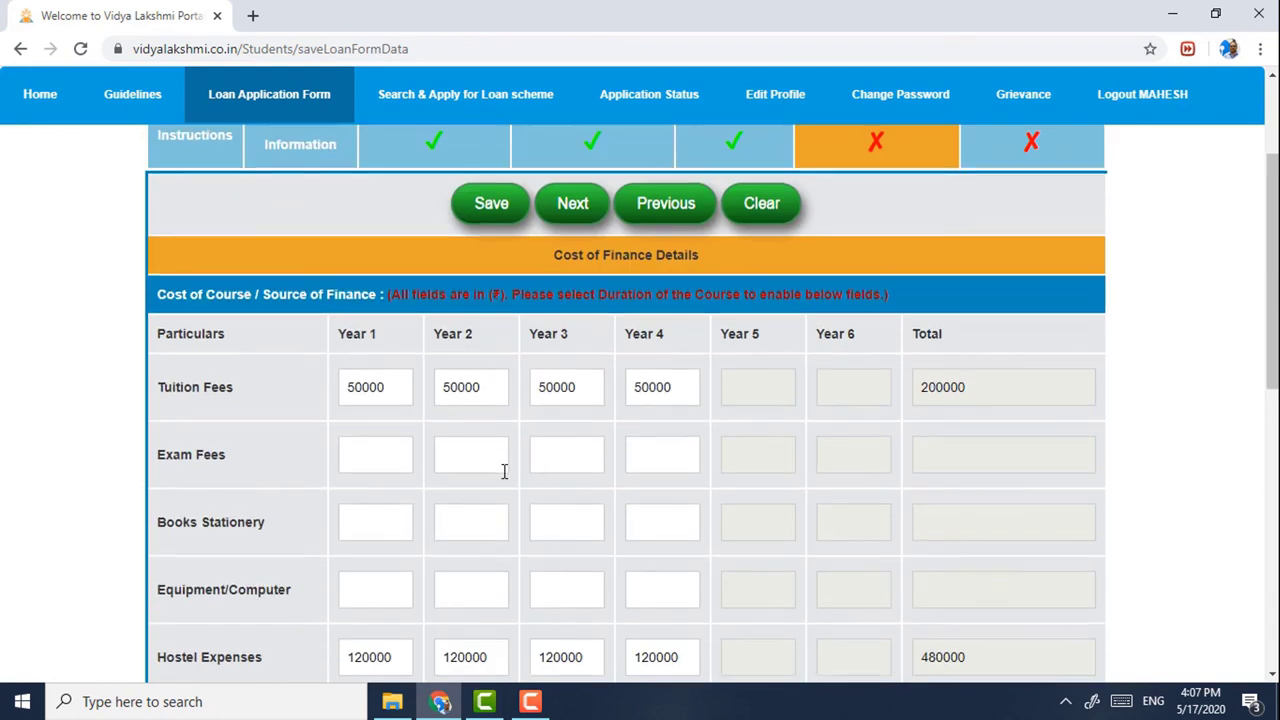
# - Enter 5000 under Books Stationery for Years 1 through 4, totalling 20000
pyautogui.scroll(-1, 506, 471)
pyautogui.click(390, 445)
pyautogui.write('5000')
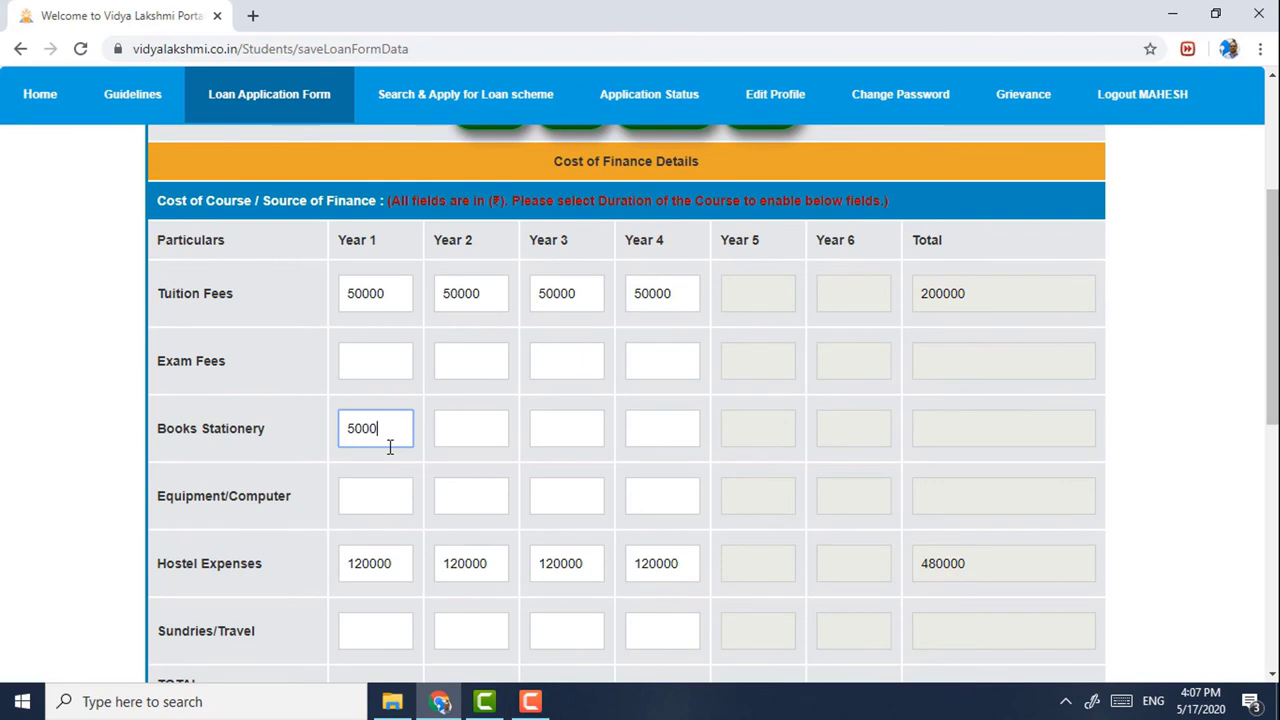
pyautogui.press('Tab')
pyautogui.write('5000')
pyautogui.press('Tab')
pyautogui.write('5')
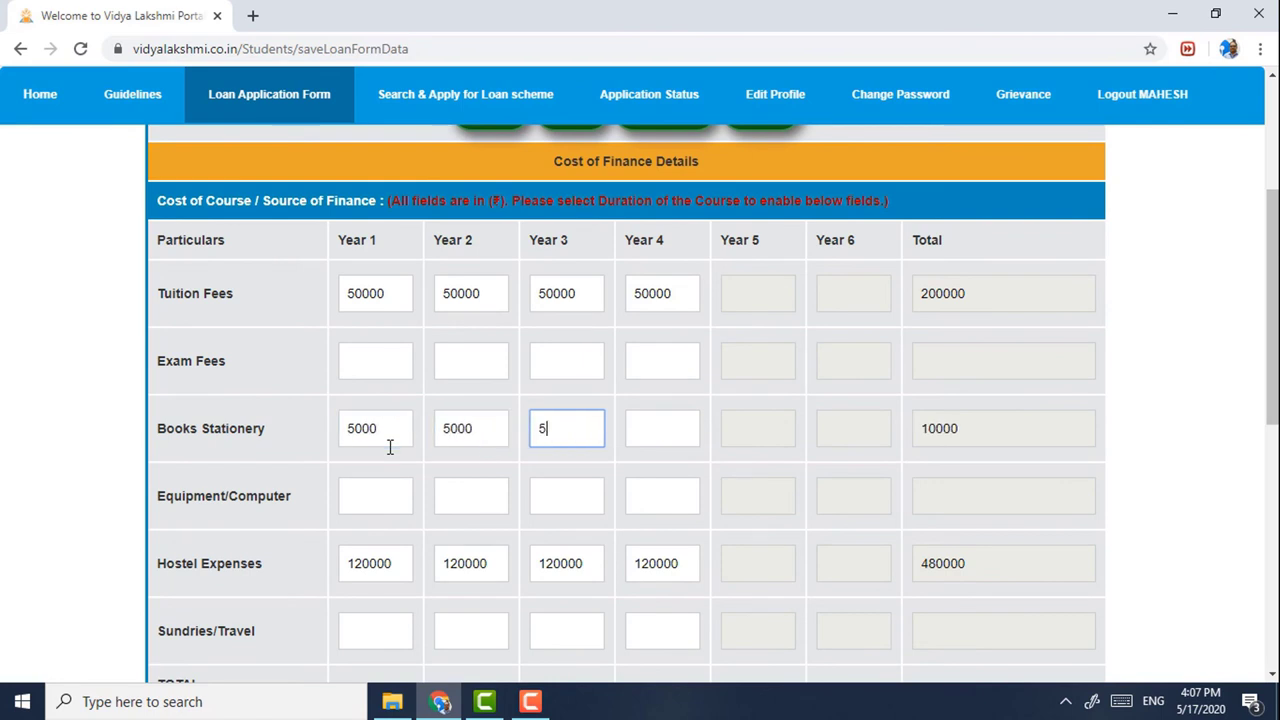
pyautogui.press('Tab')
pyautogui.write('5000')
pyautogui.press('Tab')
pyautogui.scroll(-3, 486, 491)
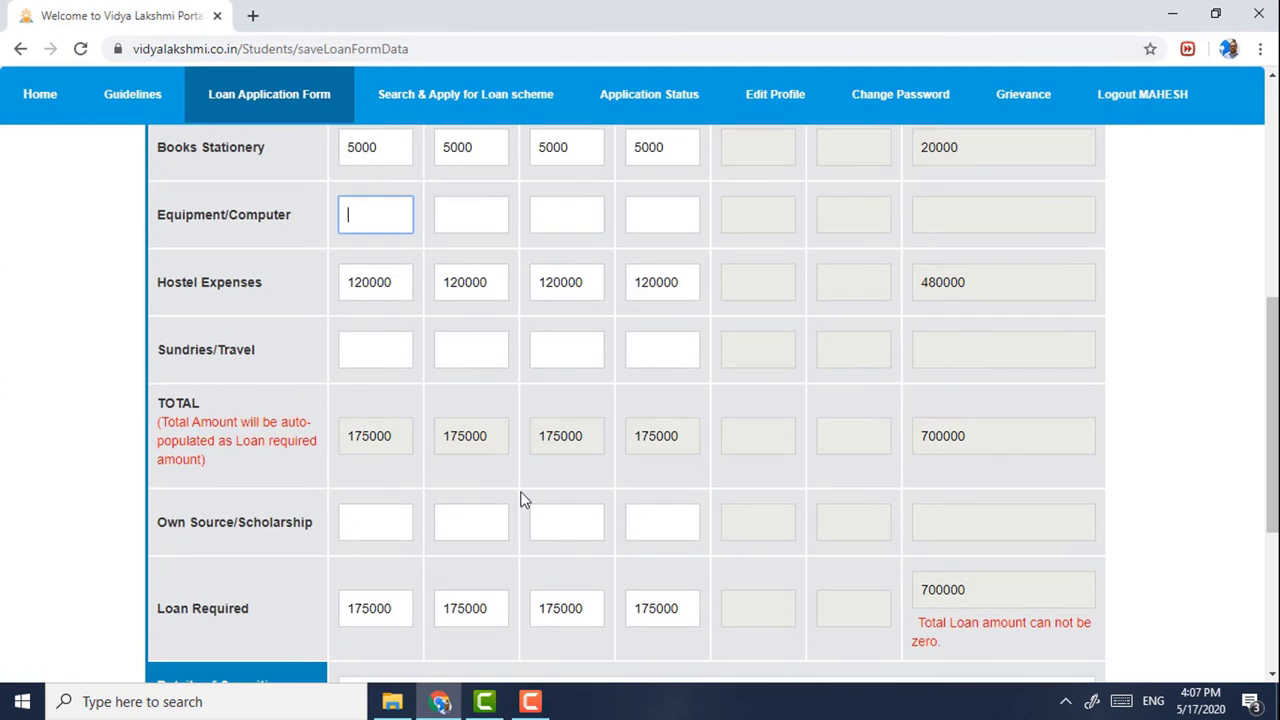
pyautogui.scroll(-1, 523, 491)
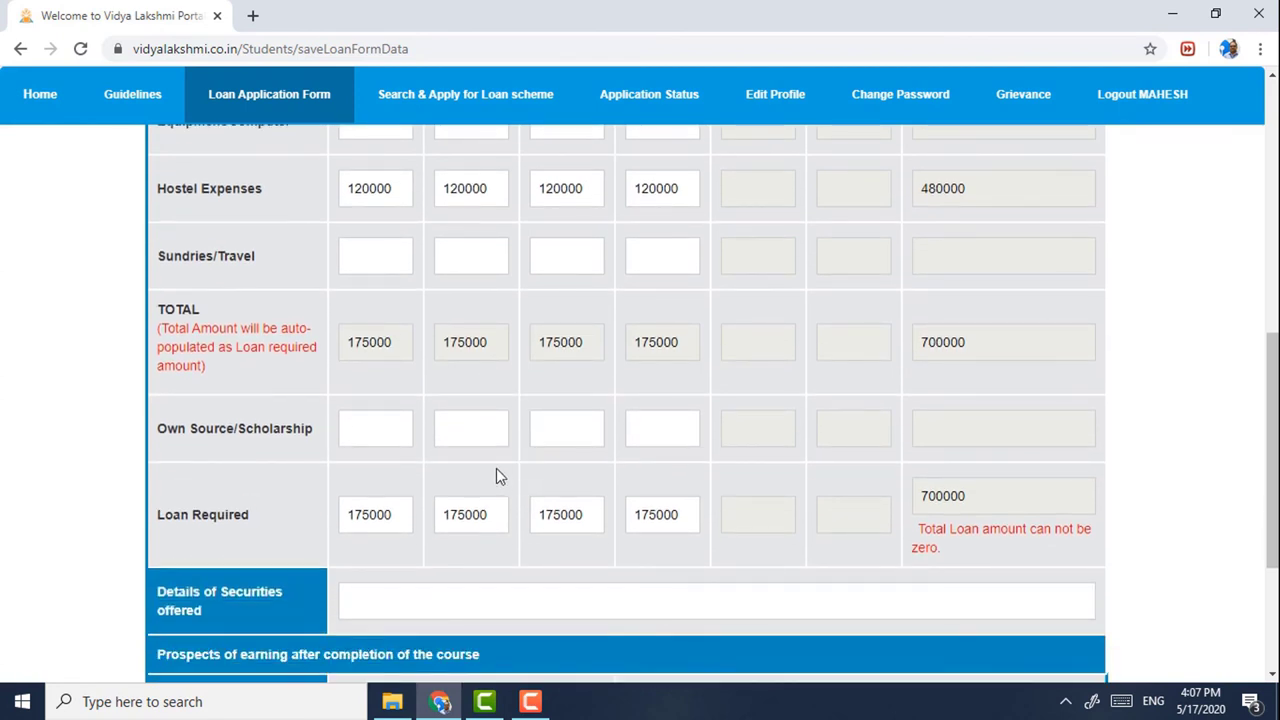
pyautogui.scroll(-1, 496, 476)
pyautogui.scroll(-1, 490, 460)
# - Propose repayment of 90 installments at 25000 per month and save the details
pyautogui.click(474, 421)
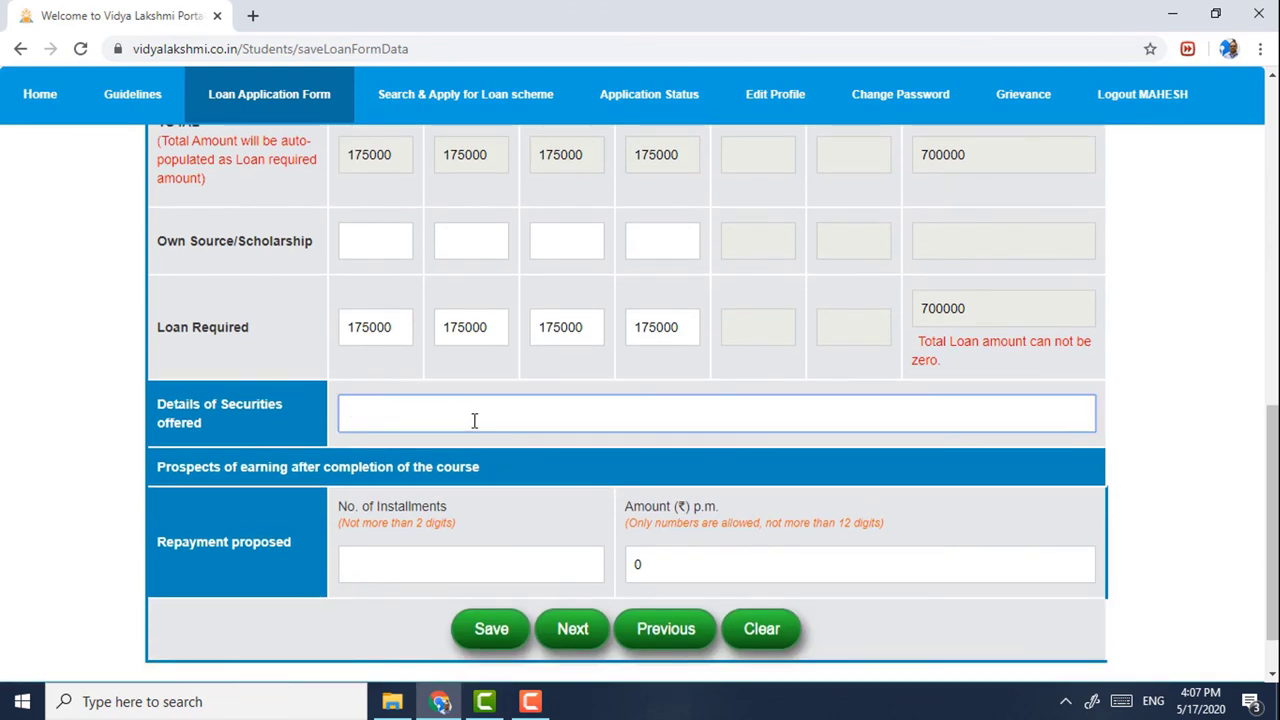
pyautogui.scroll(-1, 474, 421)
pyautogui.click(501, 485)
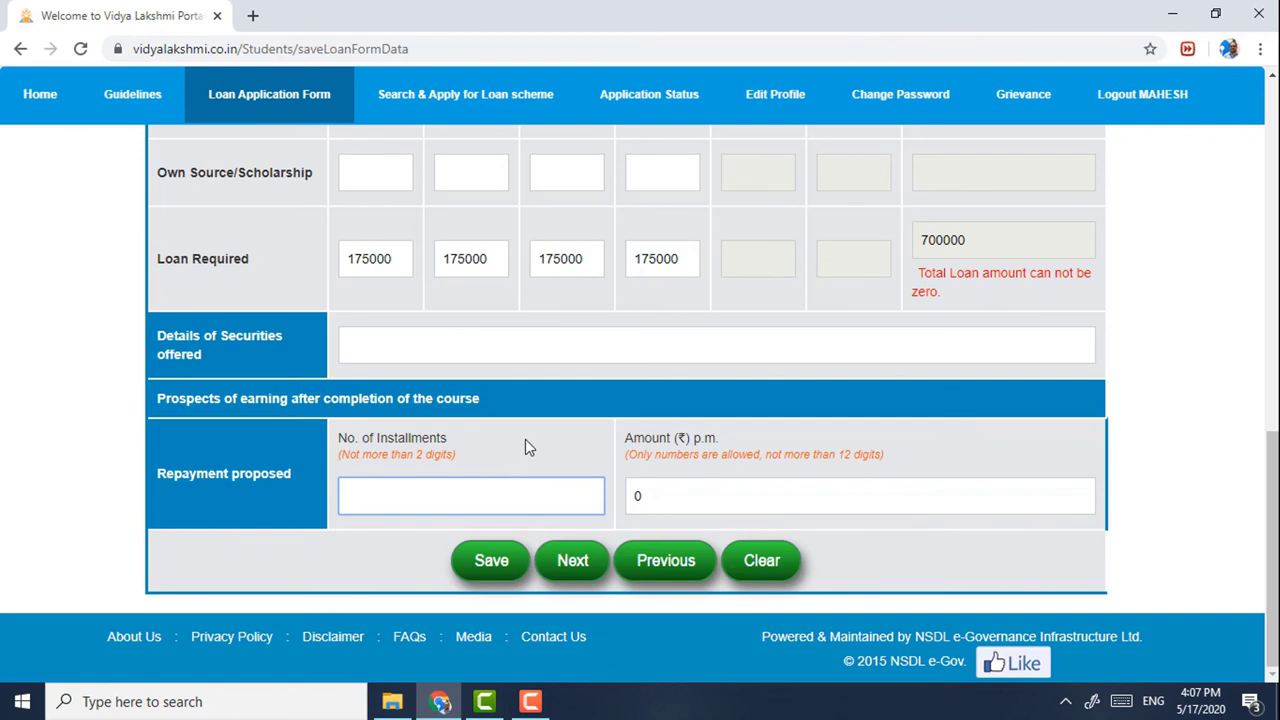
pyautogui.scroll(1, 527, 425)
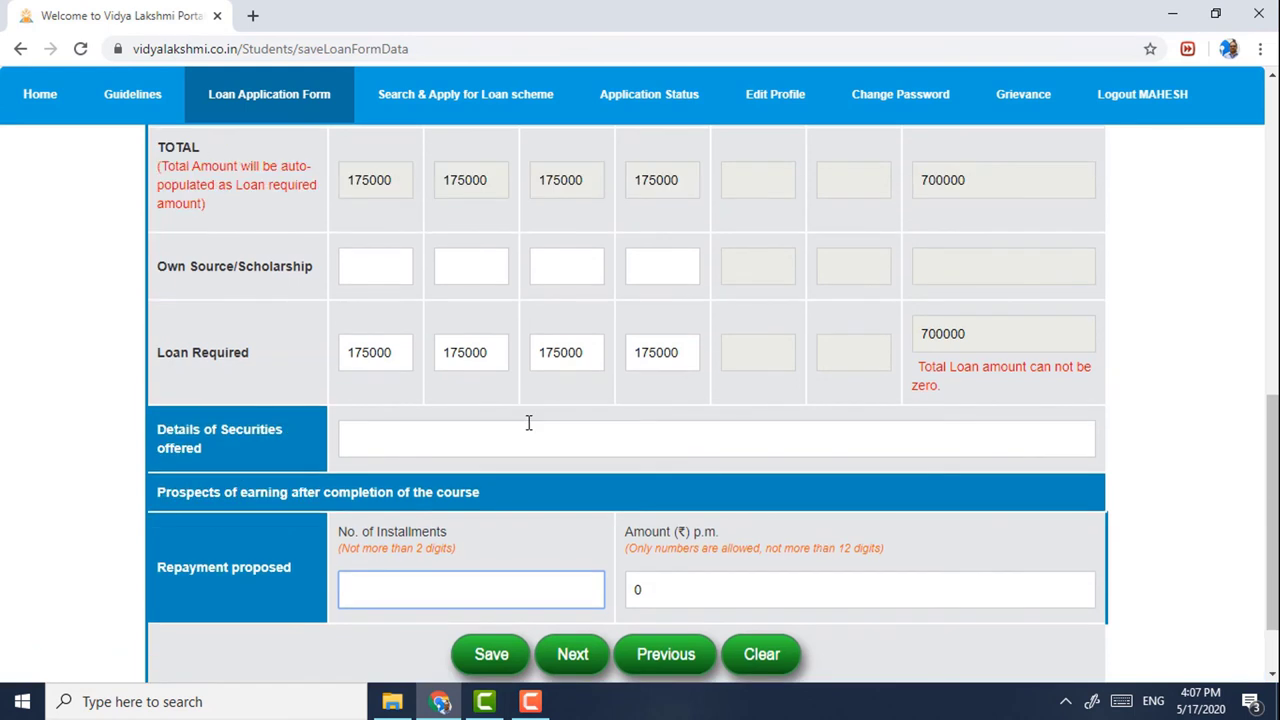
pyautogui.scroll(-1, 530, 423)
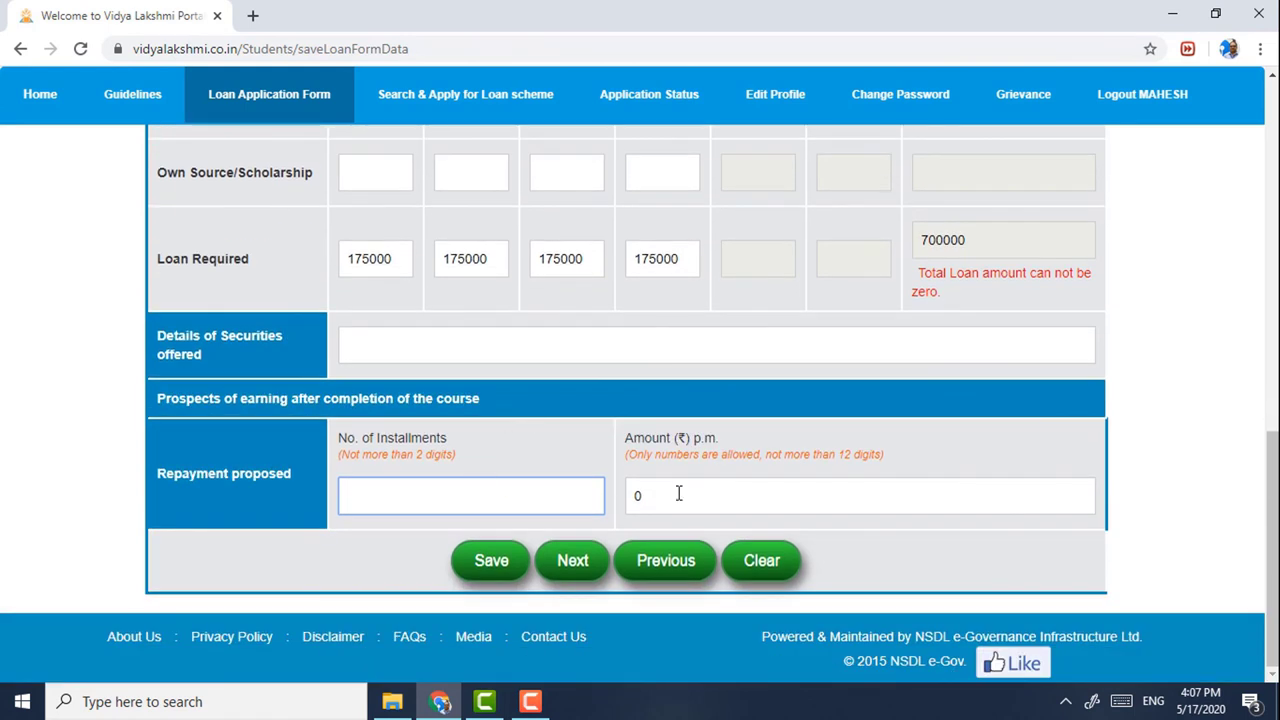
pyautogui.press('Tab')
pyautogui.write('25000')
pyautogui.click(856, 556)
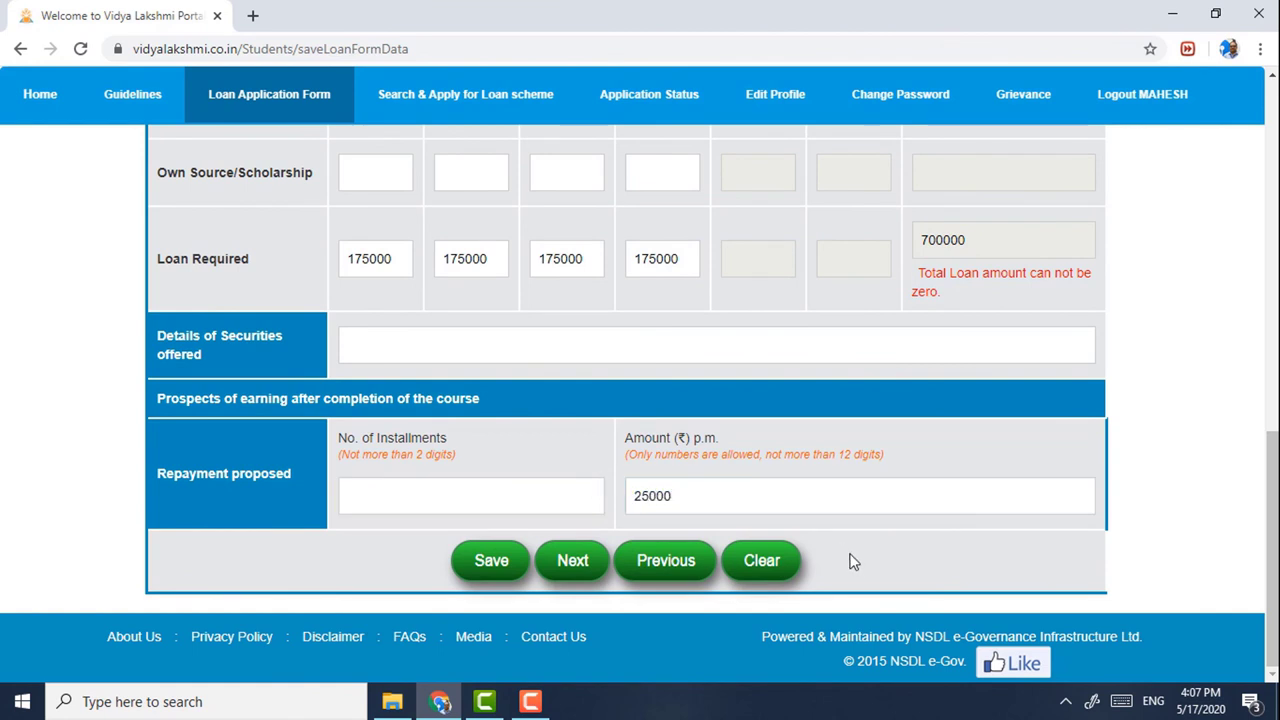
pyautogui.click(465, 487)
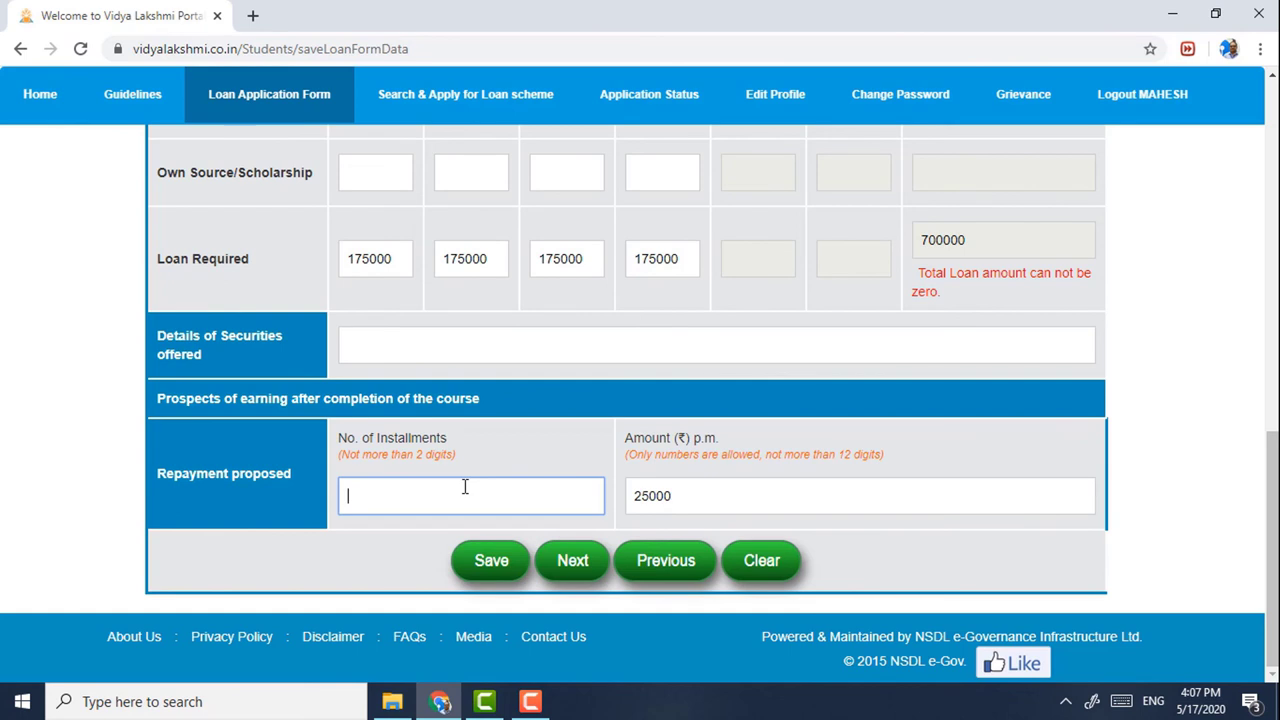
pyautogui.write('90')
pyautogui.click(551, 457)
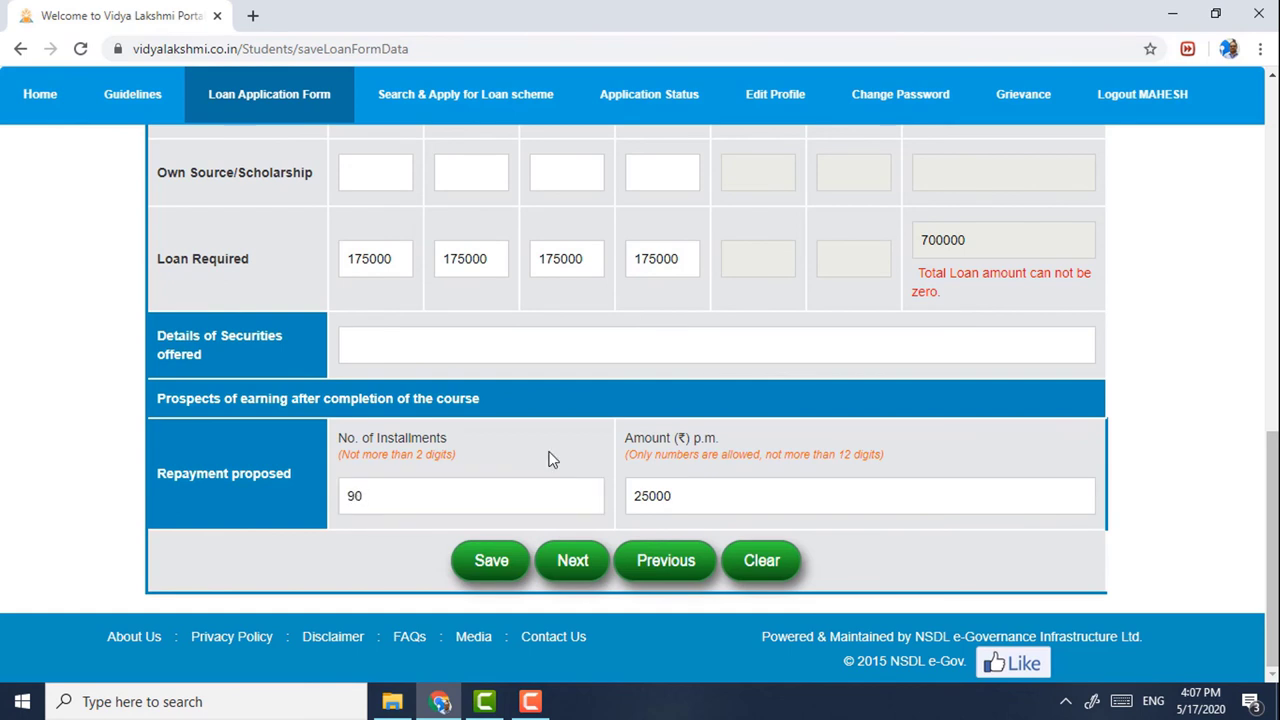
pyautogui.click(500, 558)
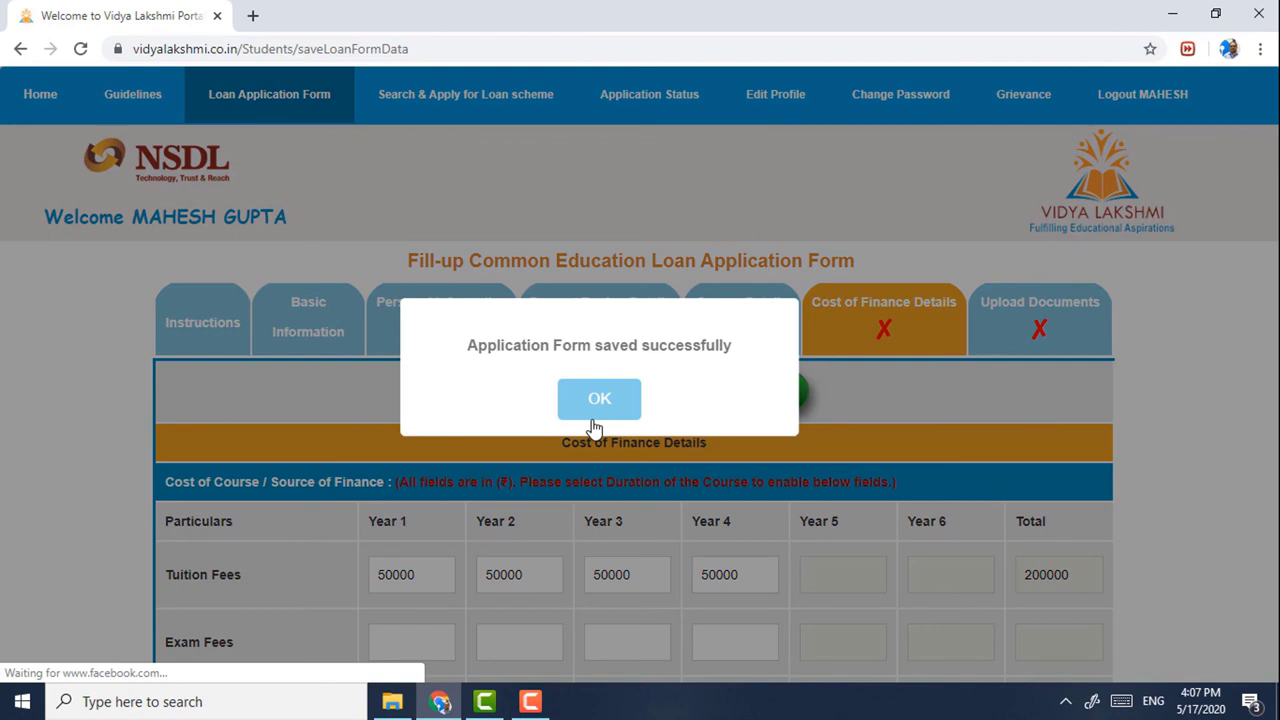
pyautogui.click(592, 422)
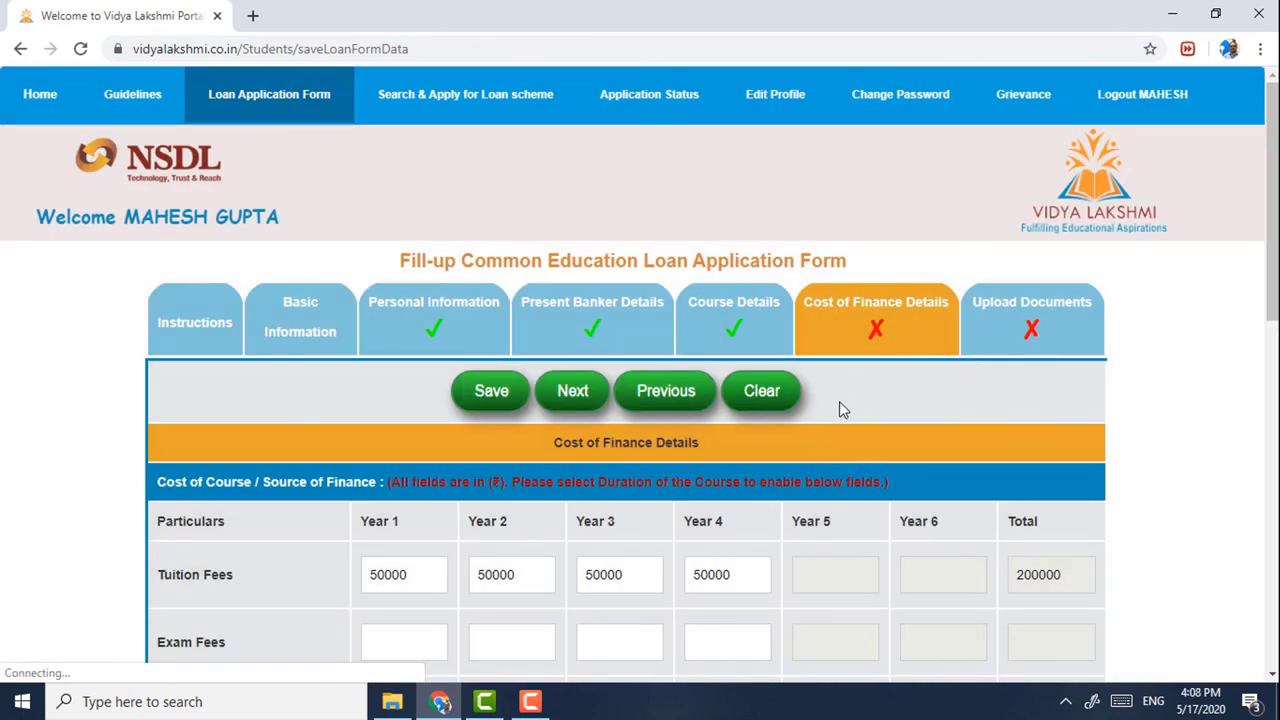
# - Enter PROPERTY as the Details of Securities and save again
pyautogui.scroll(-8, 840, 405)
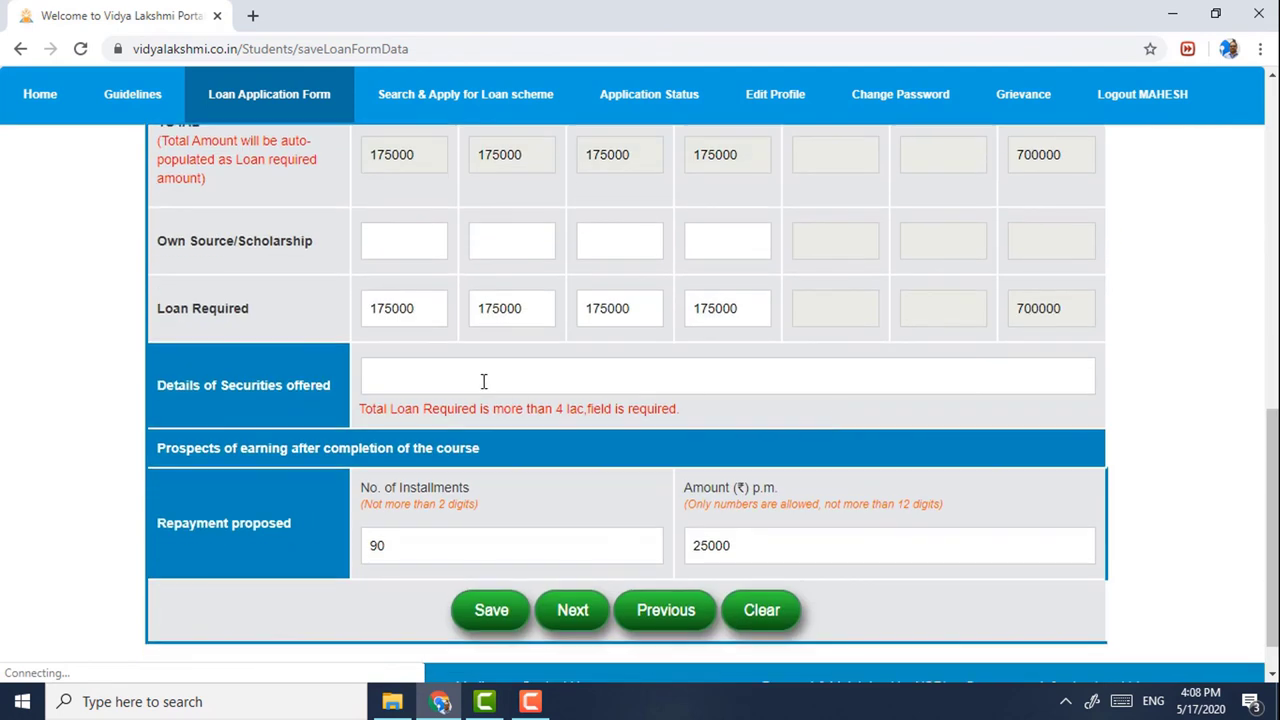
pyautogui.click(481, 377)
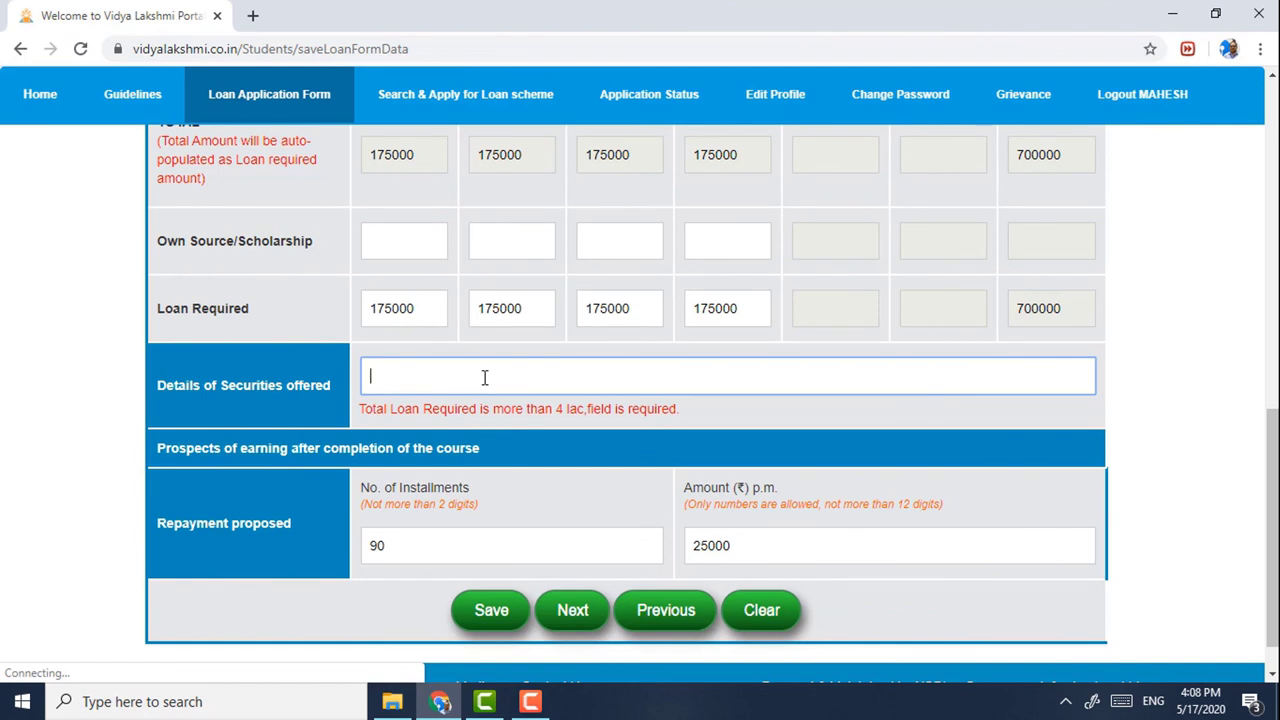
pyautogui.write('PROPERTY')
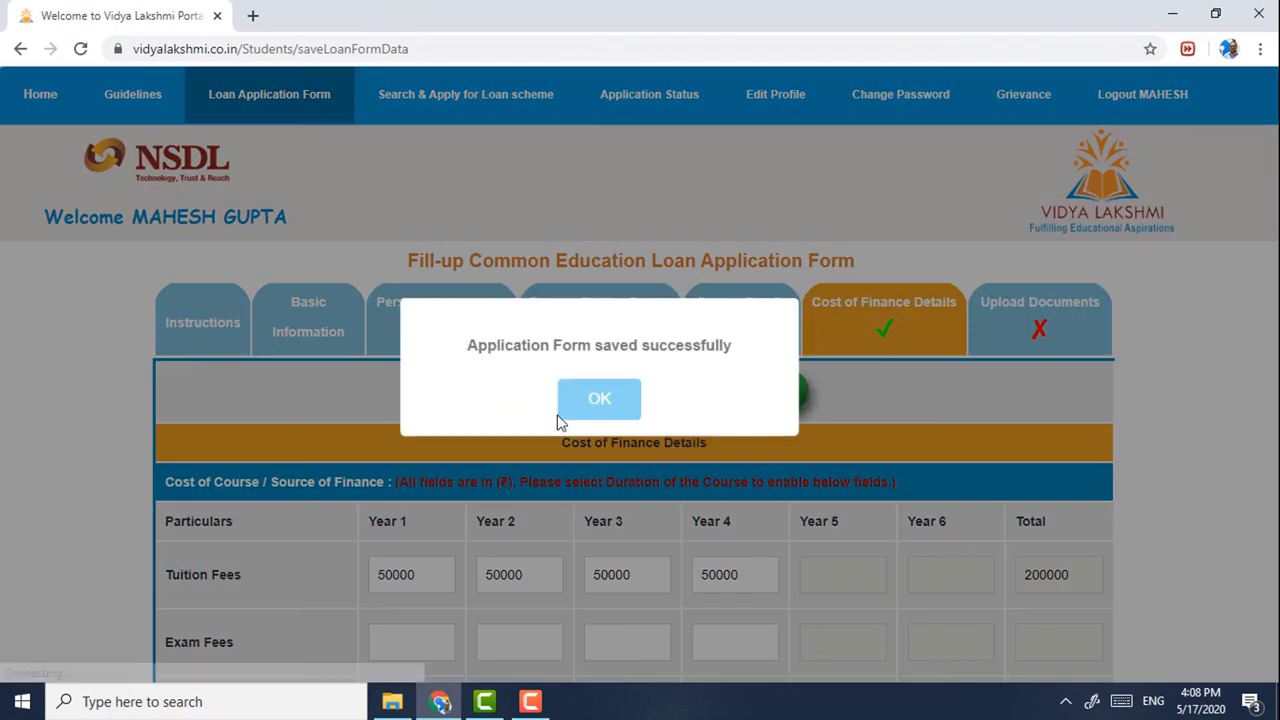
pyautogui.click(598, 408)
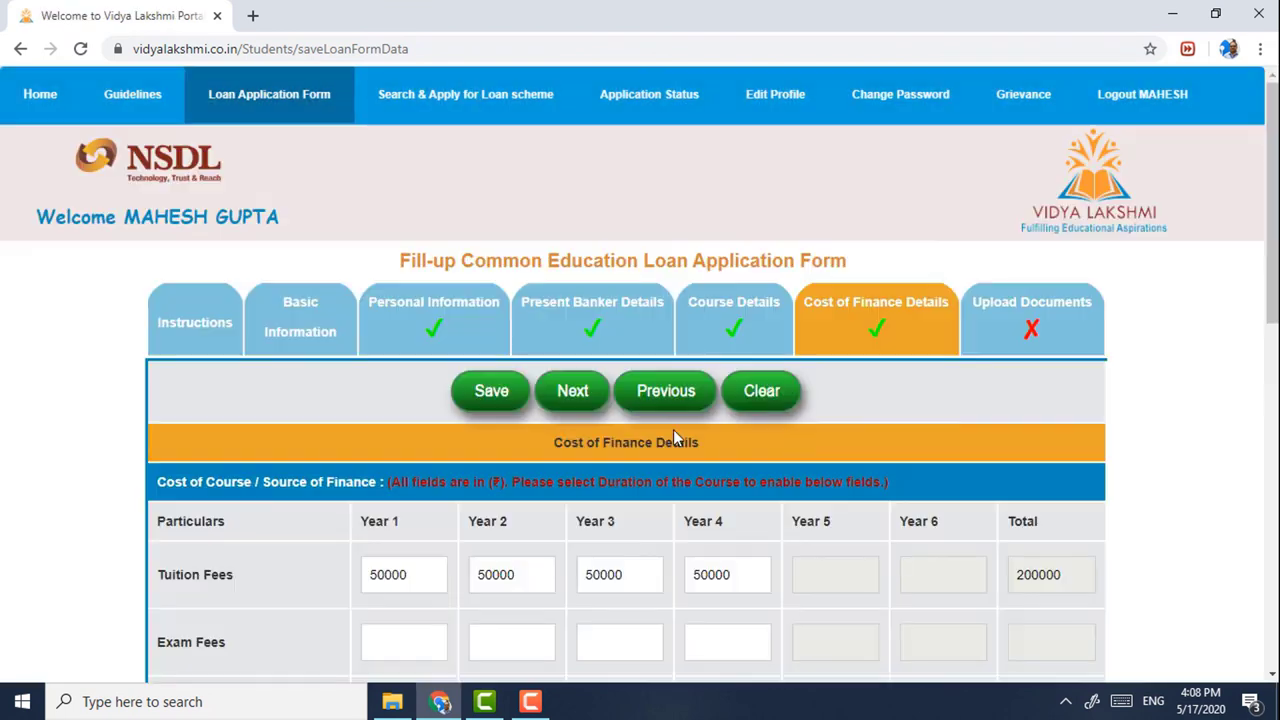
pyautogui.click(1022, 340)
# - Accept the uploaded-documents declaration and continue to the Application Form Preview
pyautogui.scroll(-2, 991, 392)
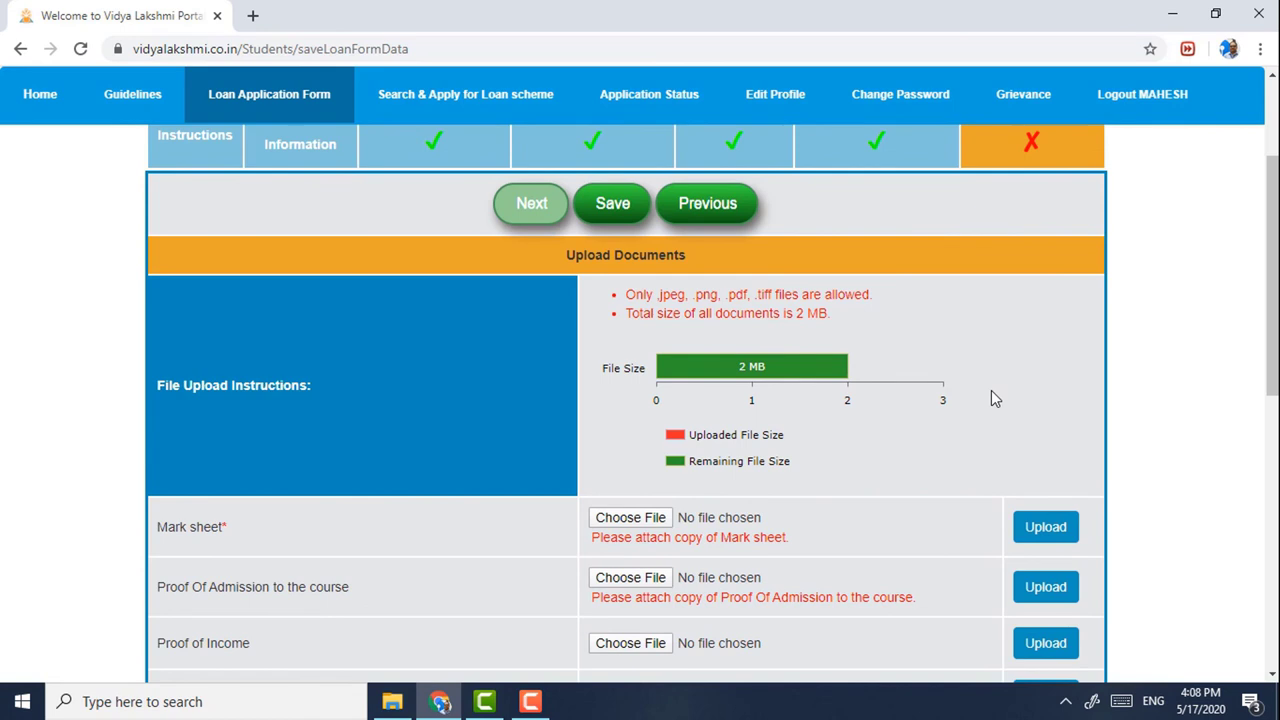
pyautogui.scroll(-1, 990, 398)
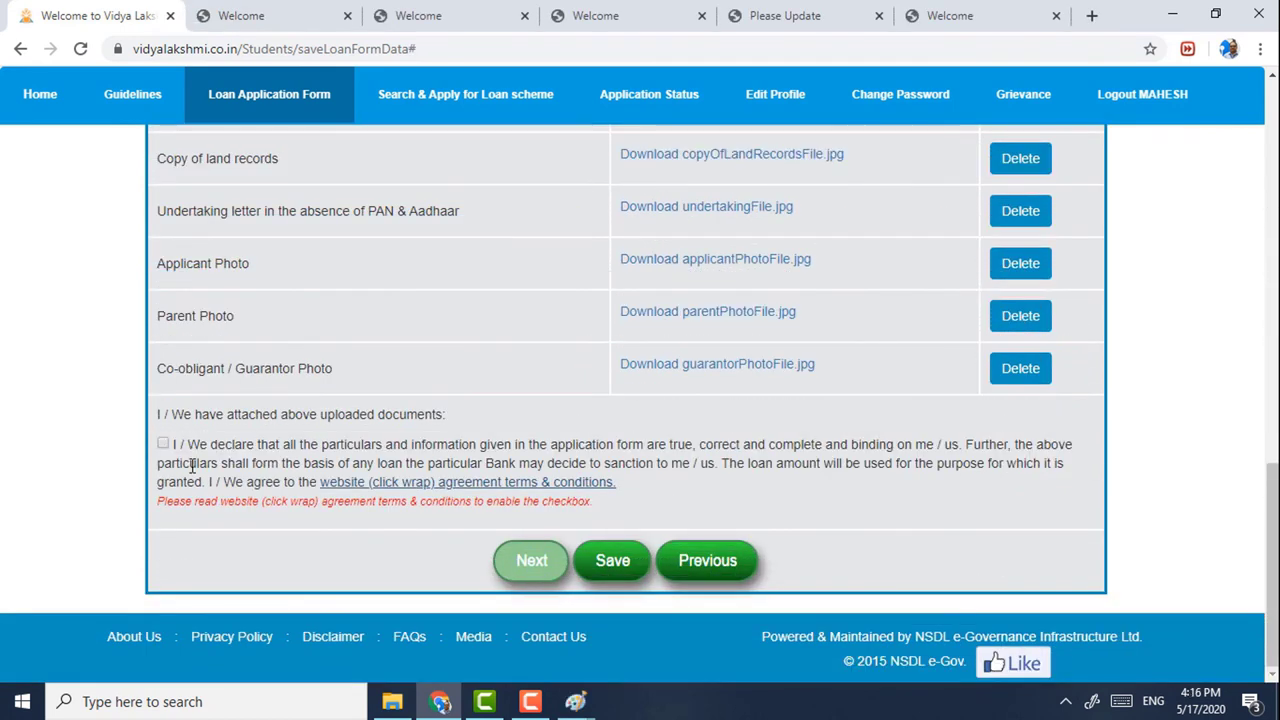
pyautogui.click(163, 443)
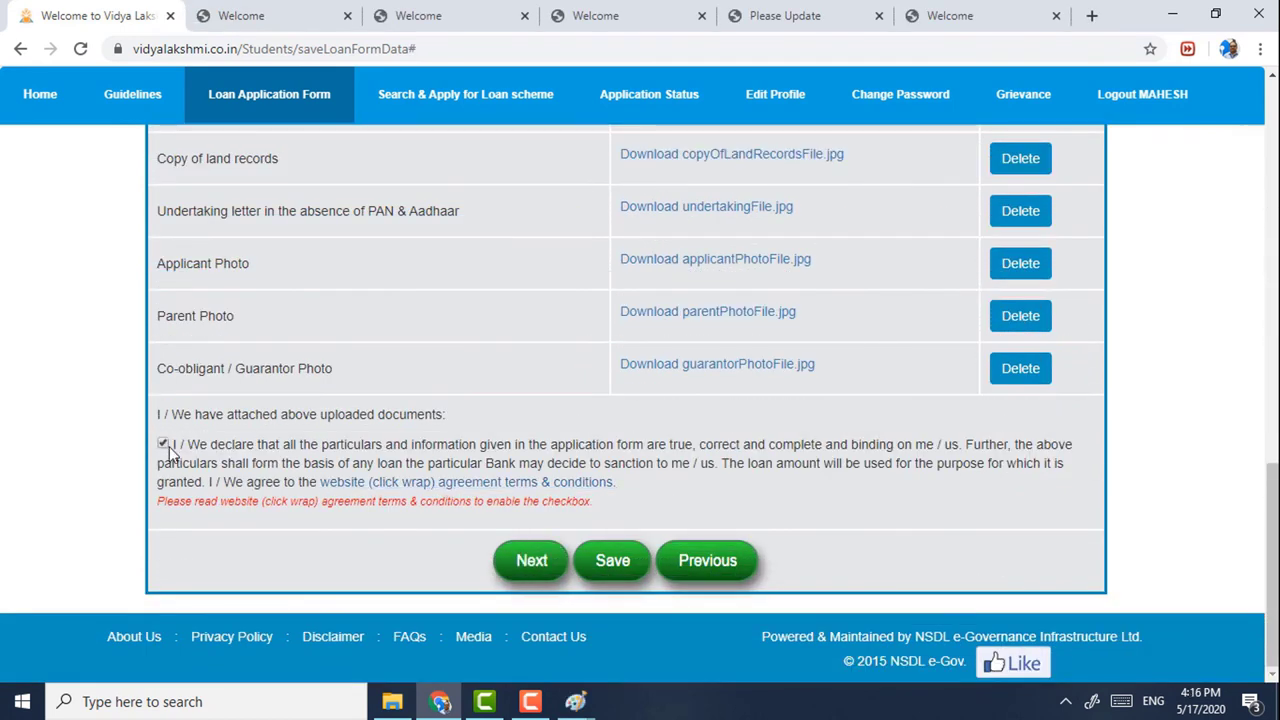
pyautogui.click(527, 568)
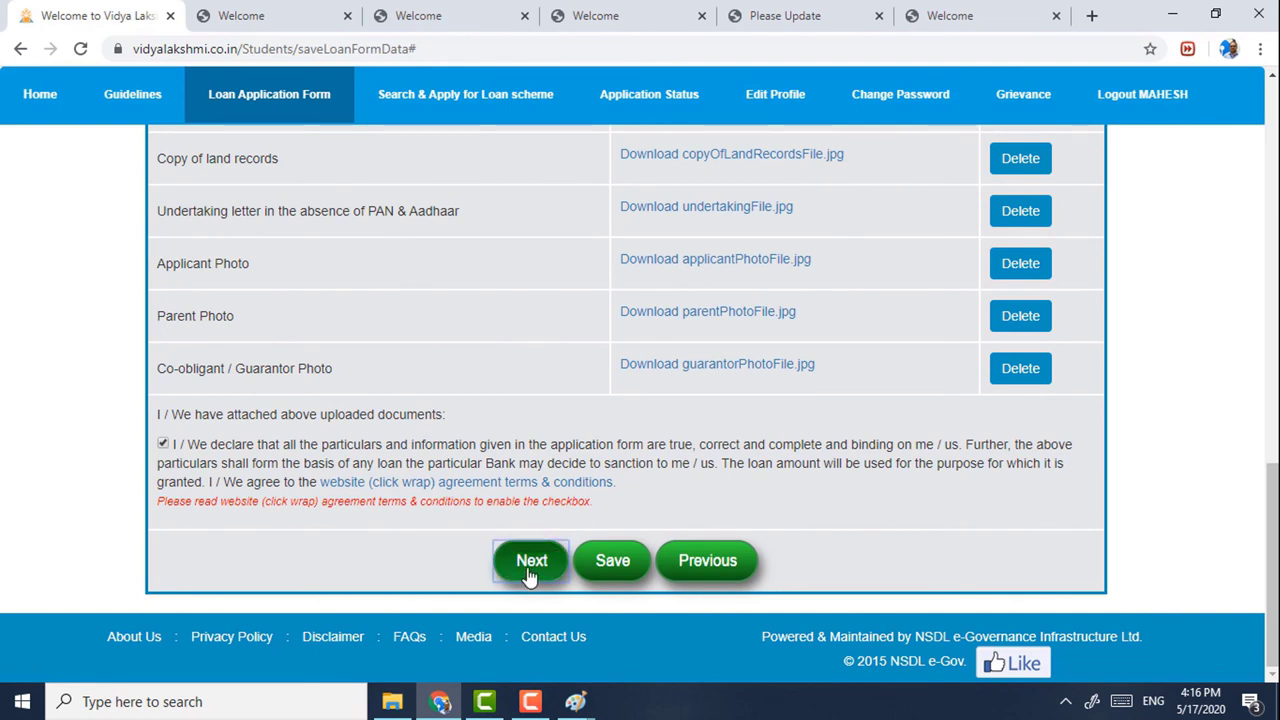
pyautogui.click(62, 28)
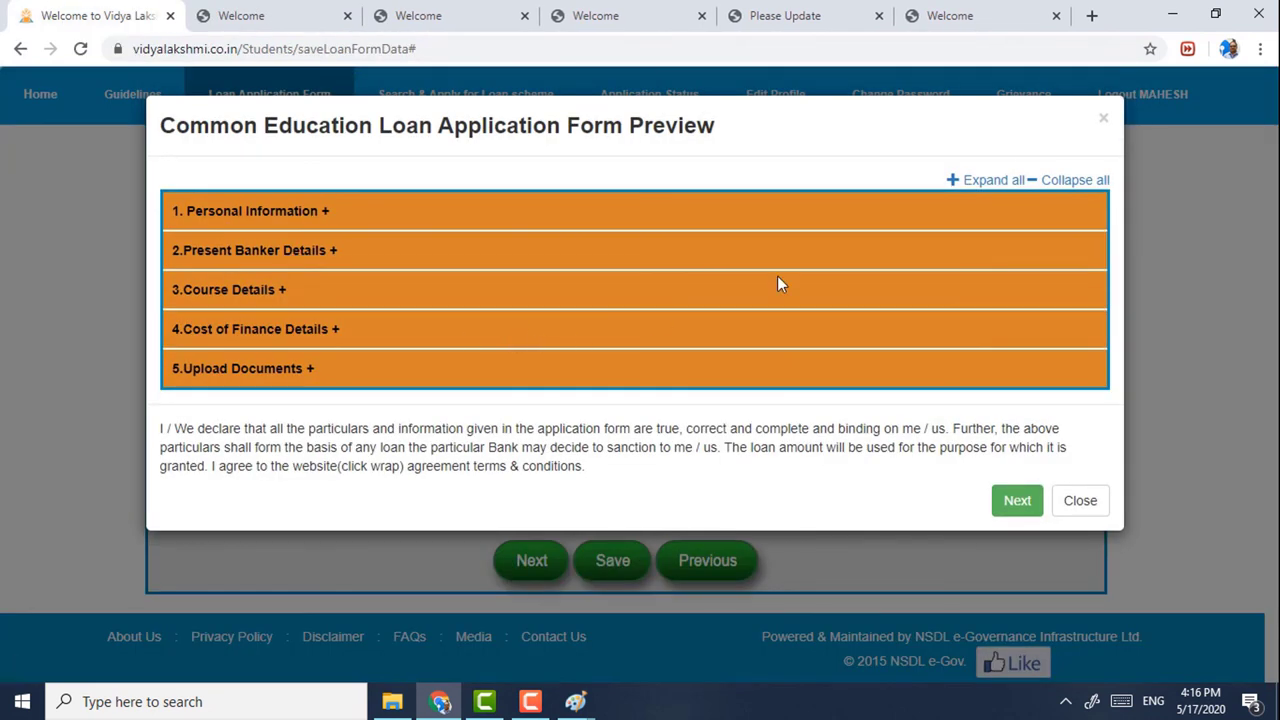
# - Review the Personal Information and Present Banker Details sections of the form preview
pyautogui.click(218, 215)
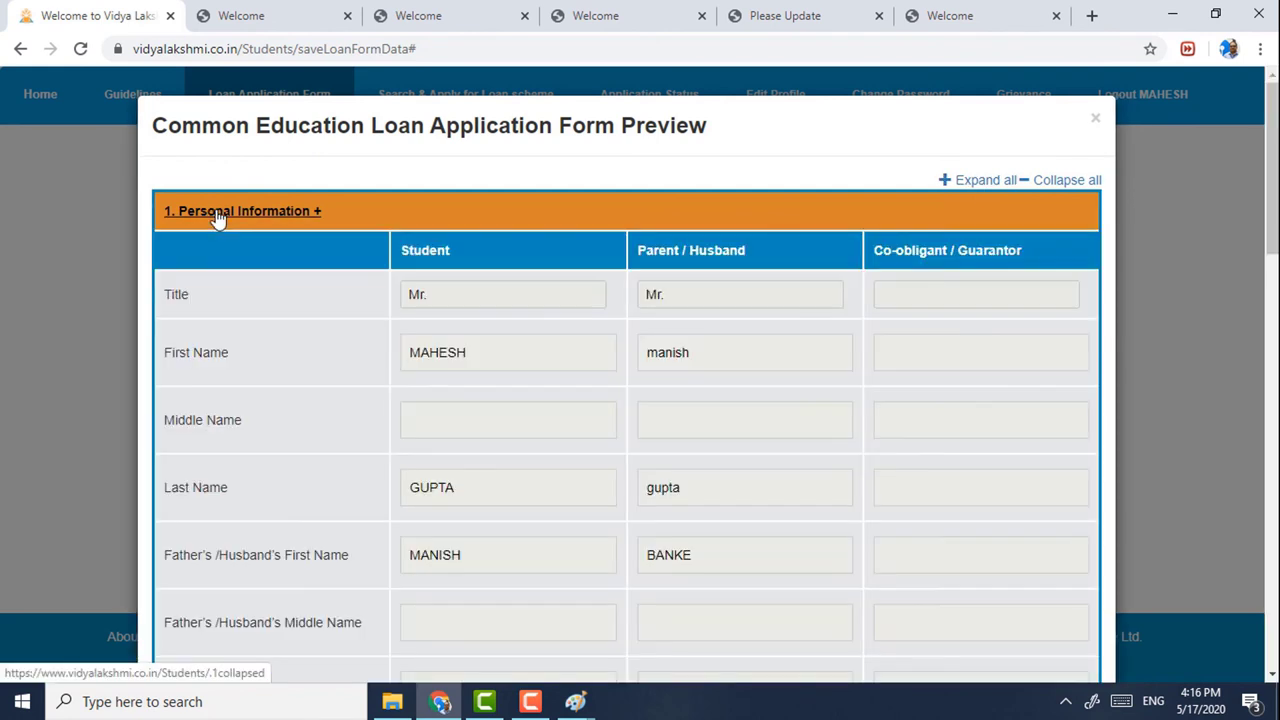
pyautogui.click(218, 215)
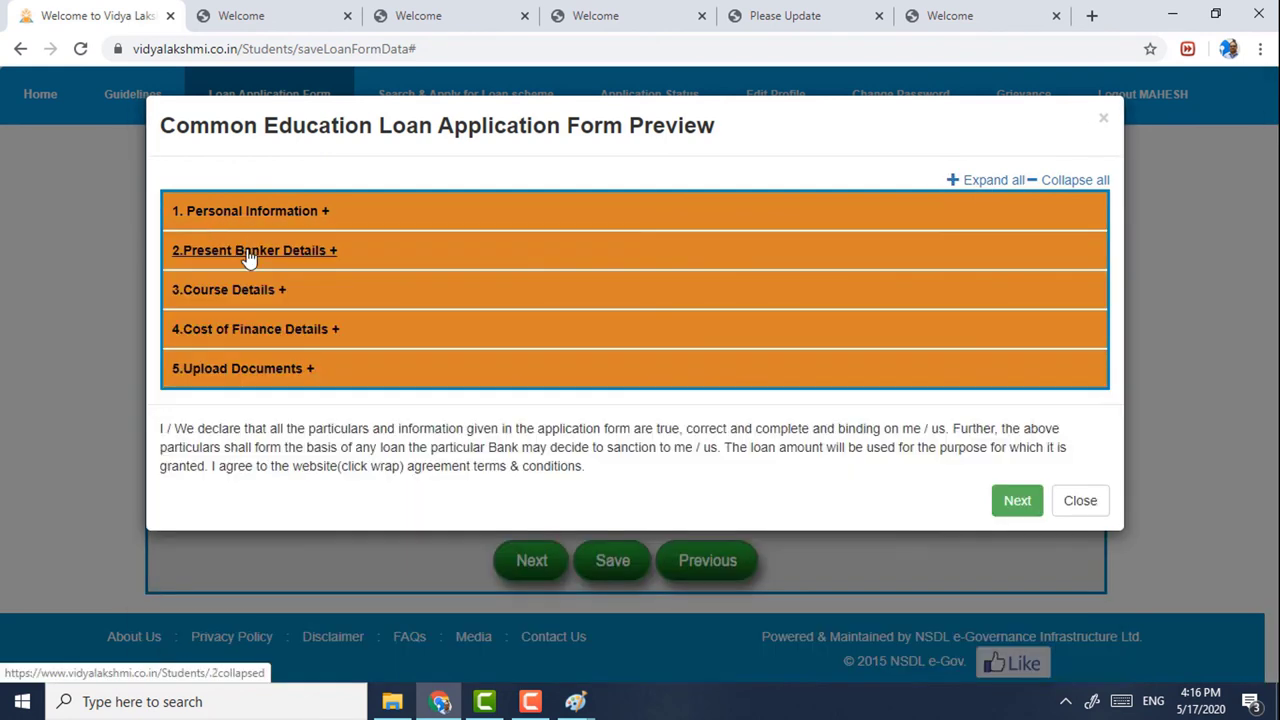
pyautogui.click(248, 255)
pyautogui.scroll(-4, 248, 258)
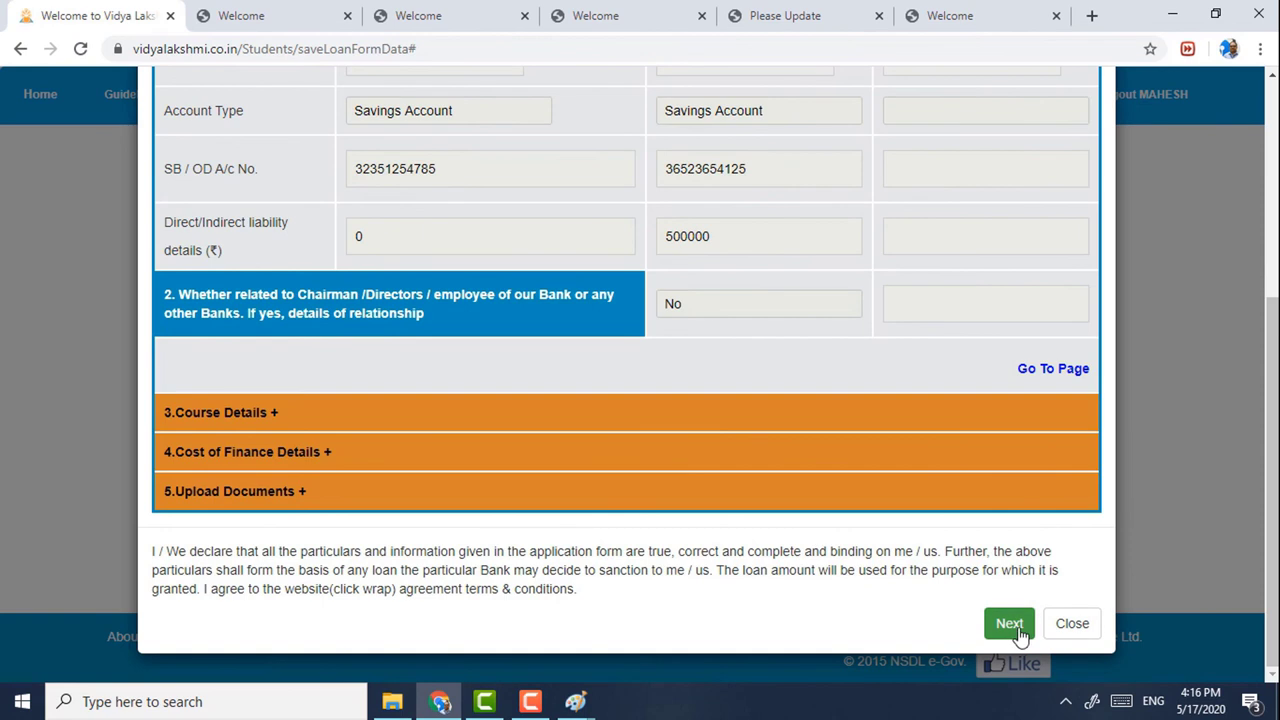
# - Submit the application form, confirming Yes and acknowledging the success message
pyautogui.click(1010, 625)
pyautogui.click(288, 15)
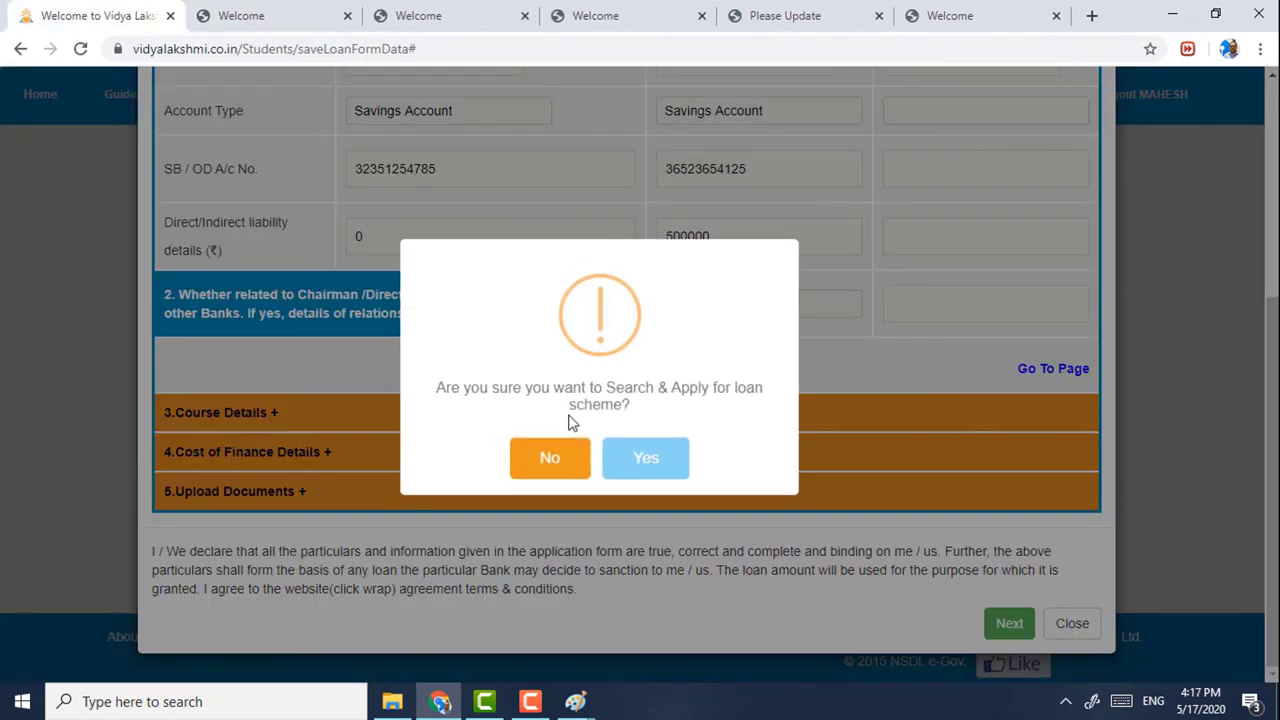
pyautogui.click(645, 469)
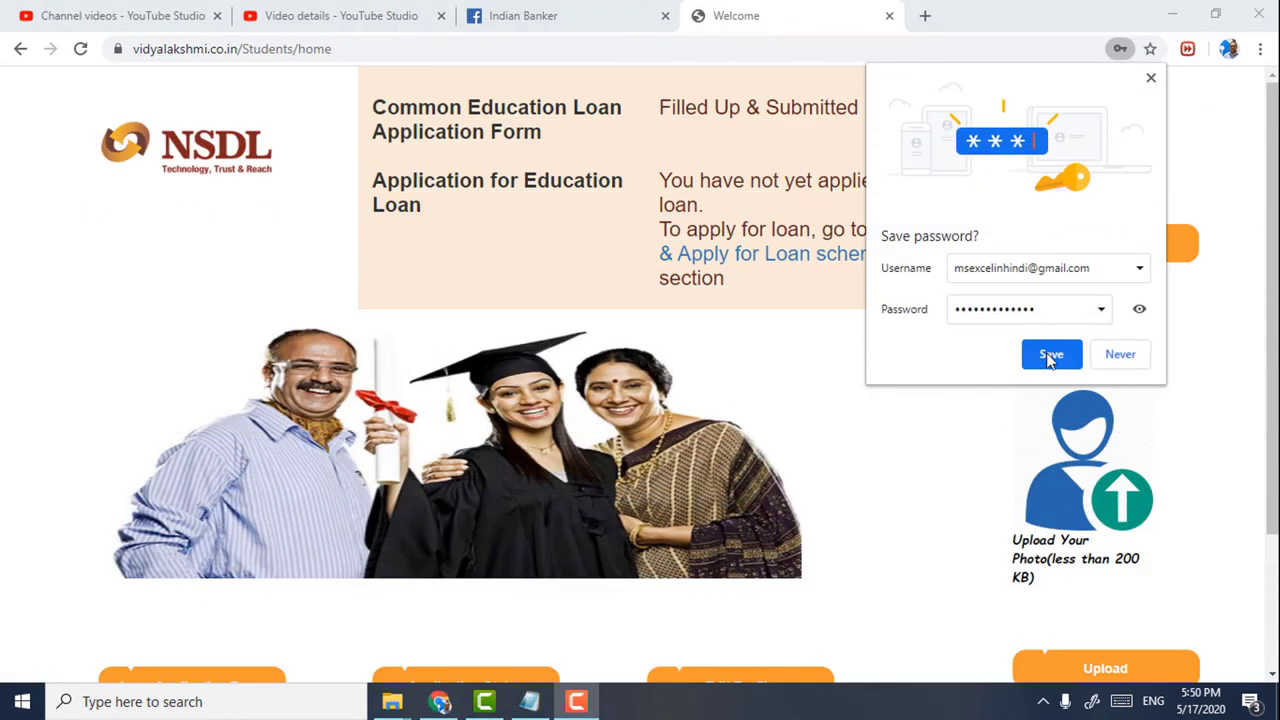
pyautogui.click(1049, 356)
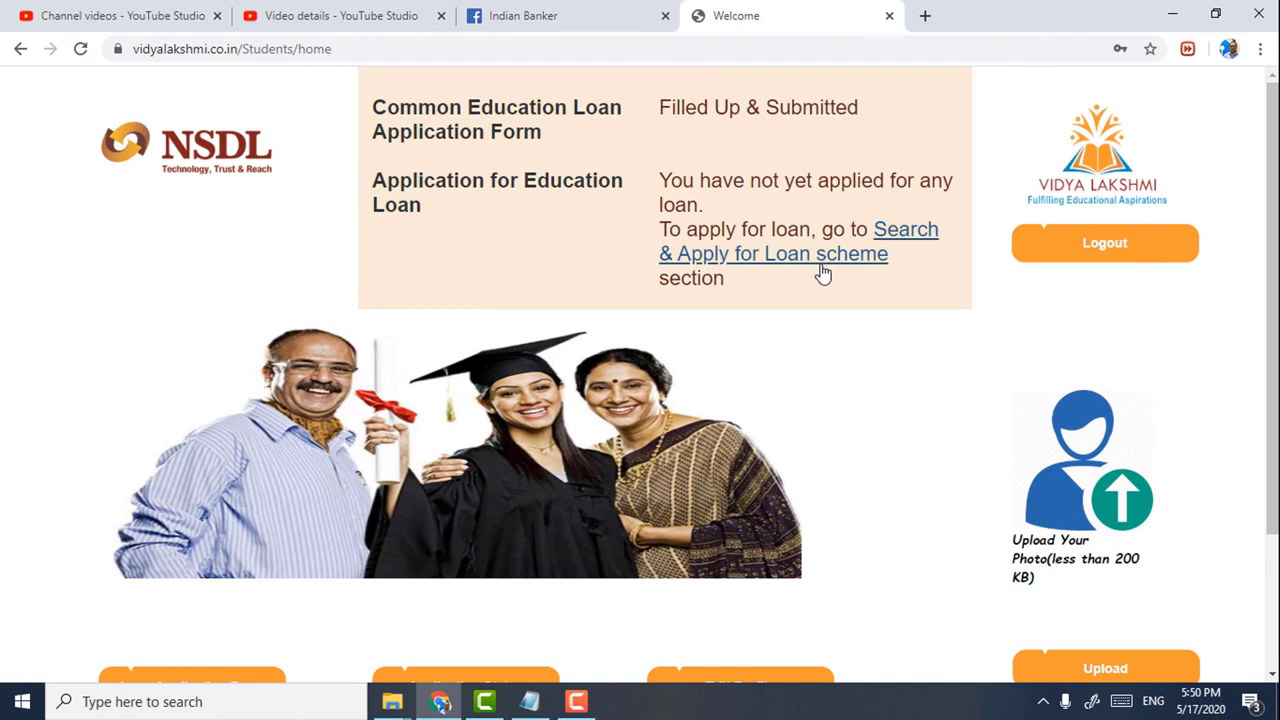
# - Search loan schemes for India, Under - Graduation, Between Rs. 4 Lakhs to Rs 7.5 Lakhs
pyautogui.click(798, 258)
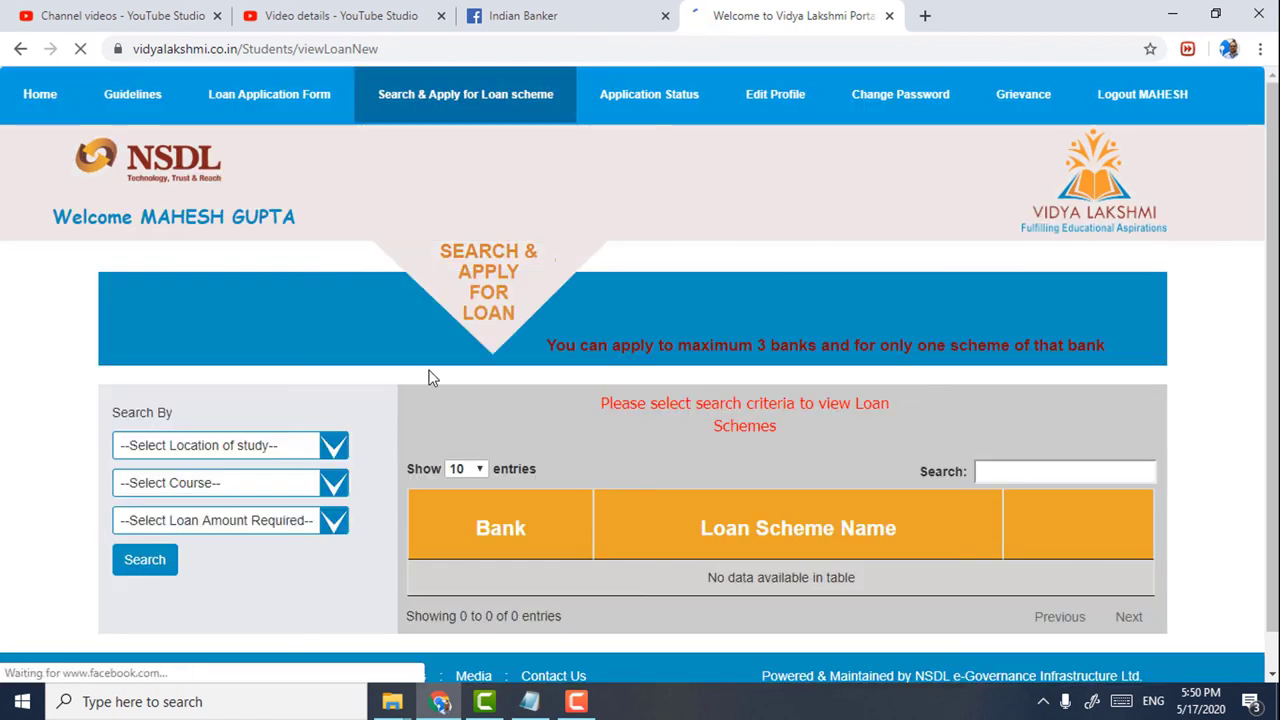
pyautogui.scroll(-1, 425, 375)
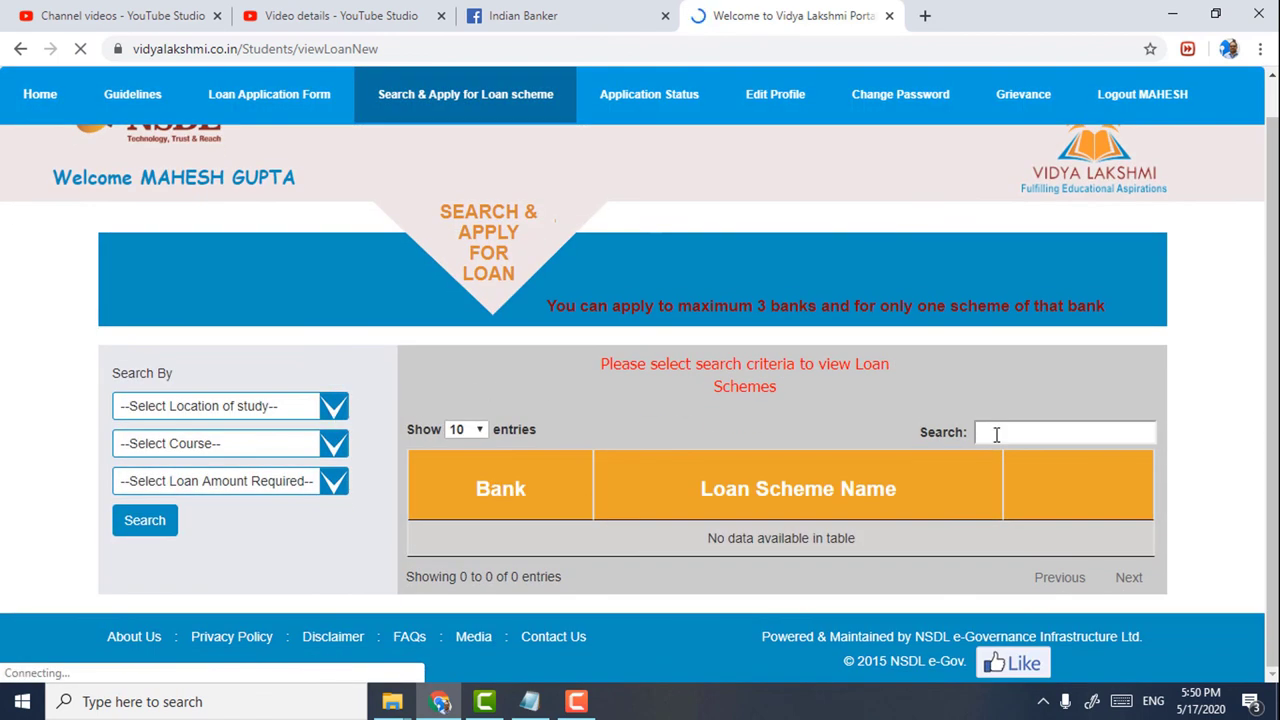
pyautogui.click(326, 408)
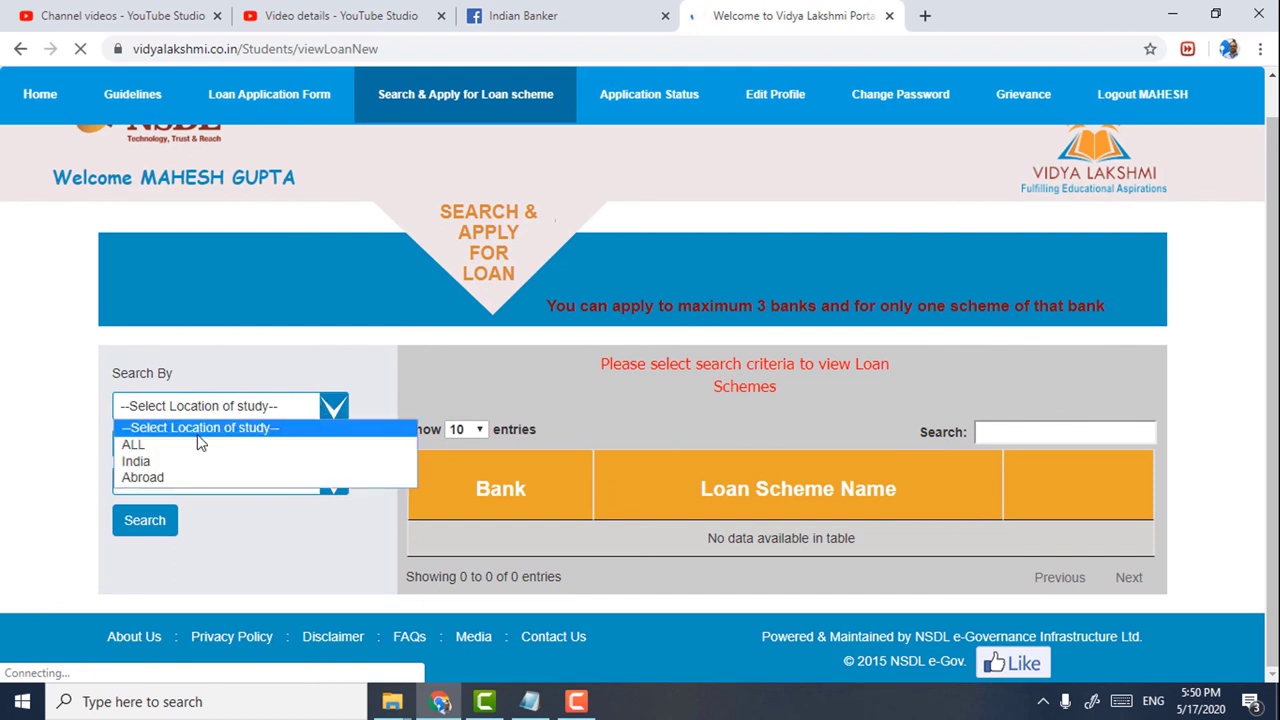
pyautogui.click(160, 461)
pyautogui.click(176, 445)
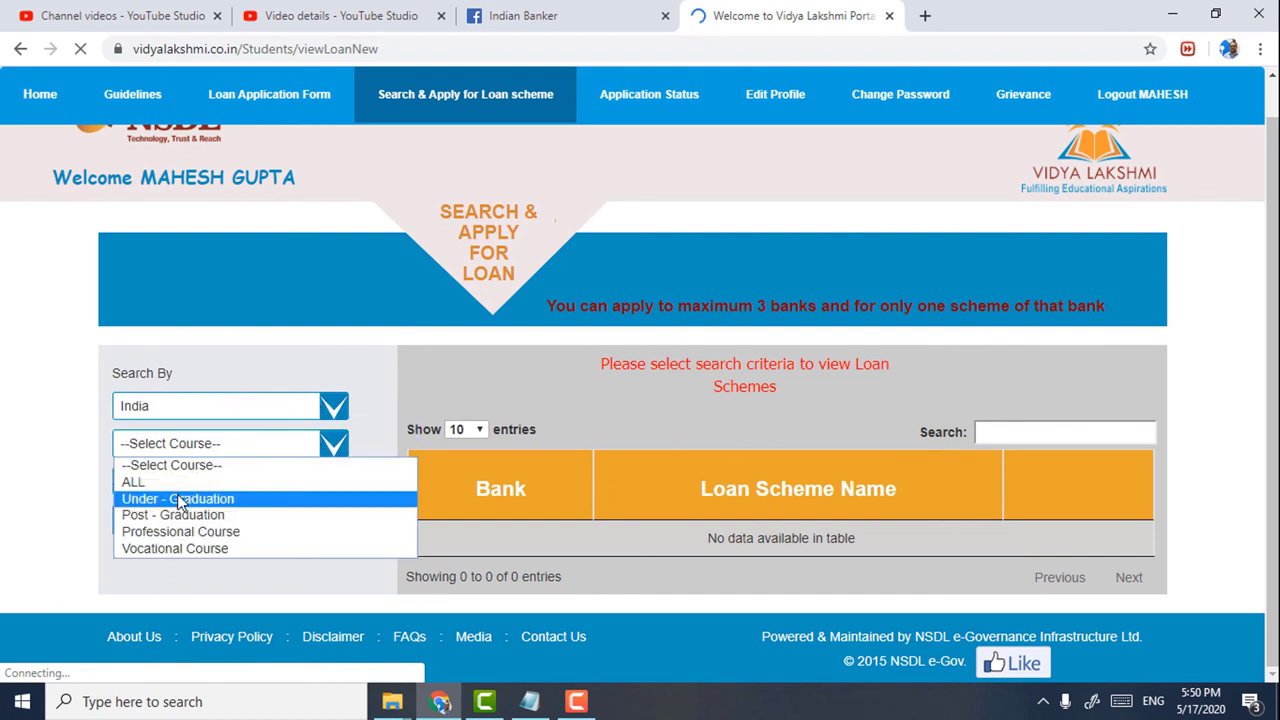
pyautogui.click(178, 498)
pyautogui.click(193, 484)
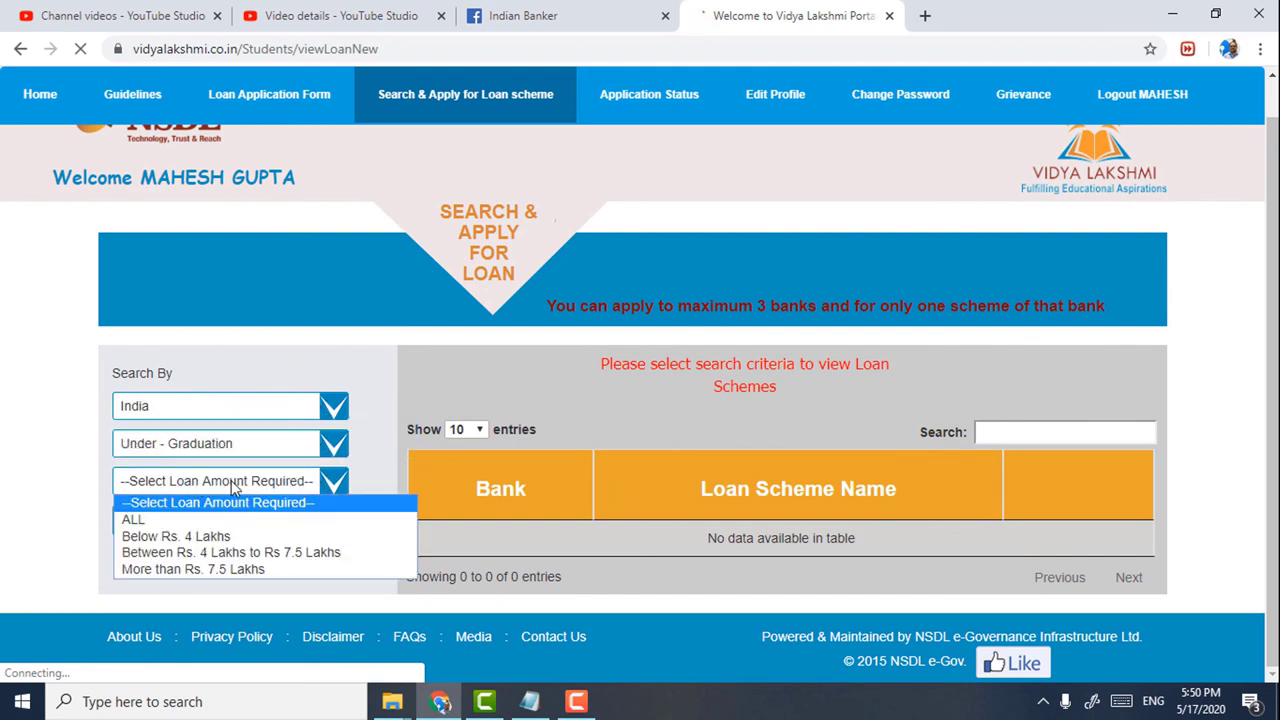
pyautogui.click(229, 553)
pyautogui.click(145, 520)
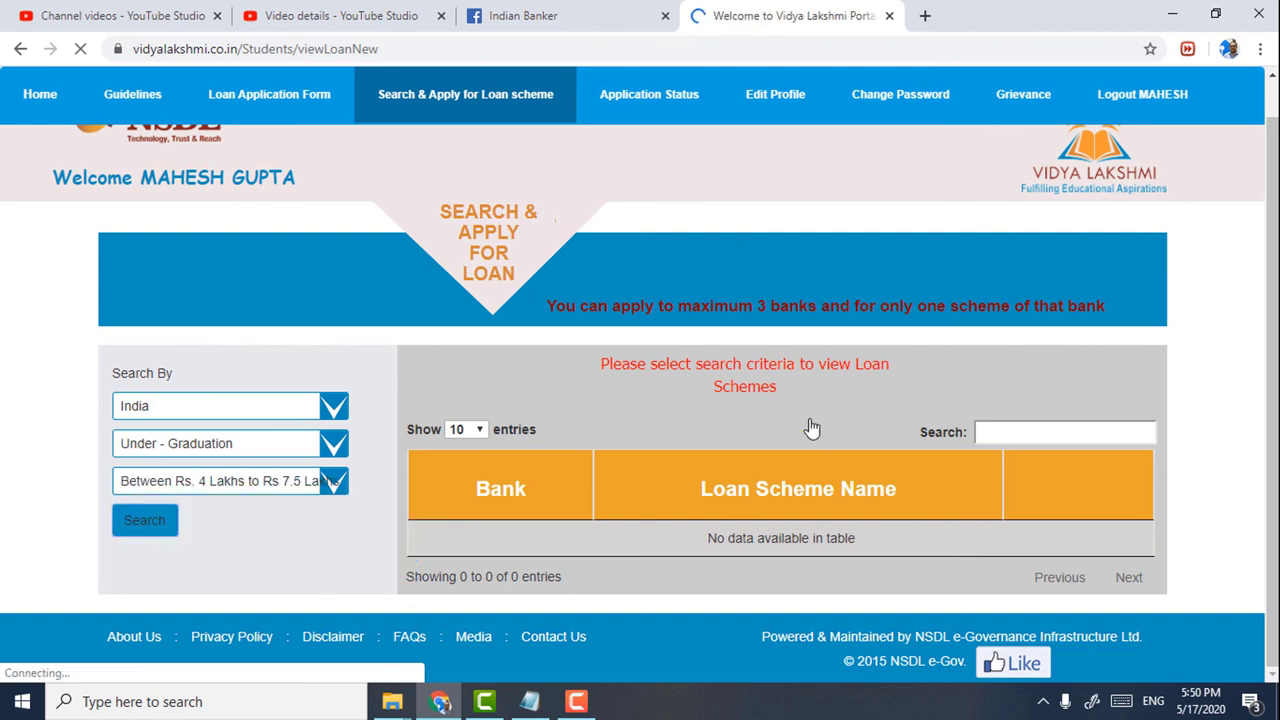
# - Go to page 5 of results and apply for the SBI Scholar Loan Scheme
pyautogui.scroll(-9, 799, 420)
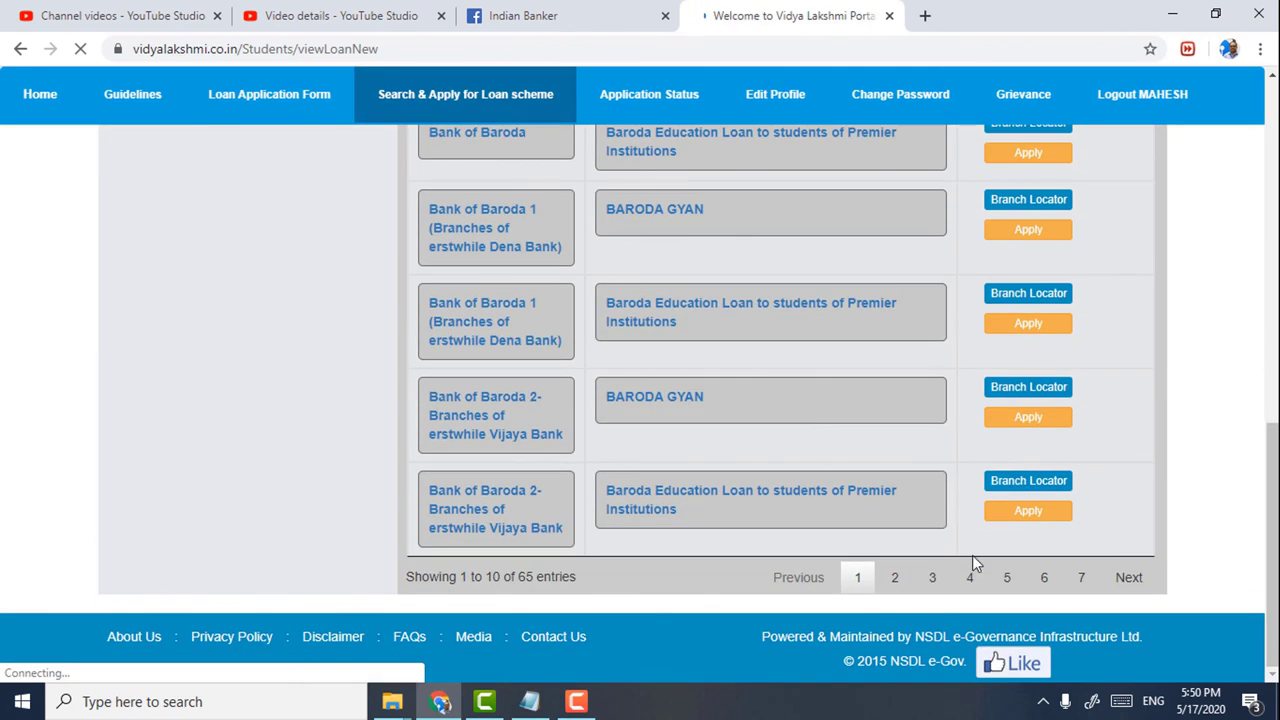
pyautogui.click(1007, 578)
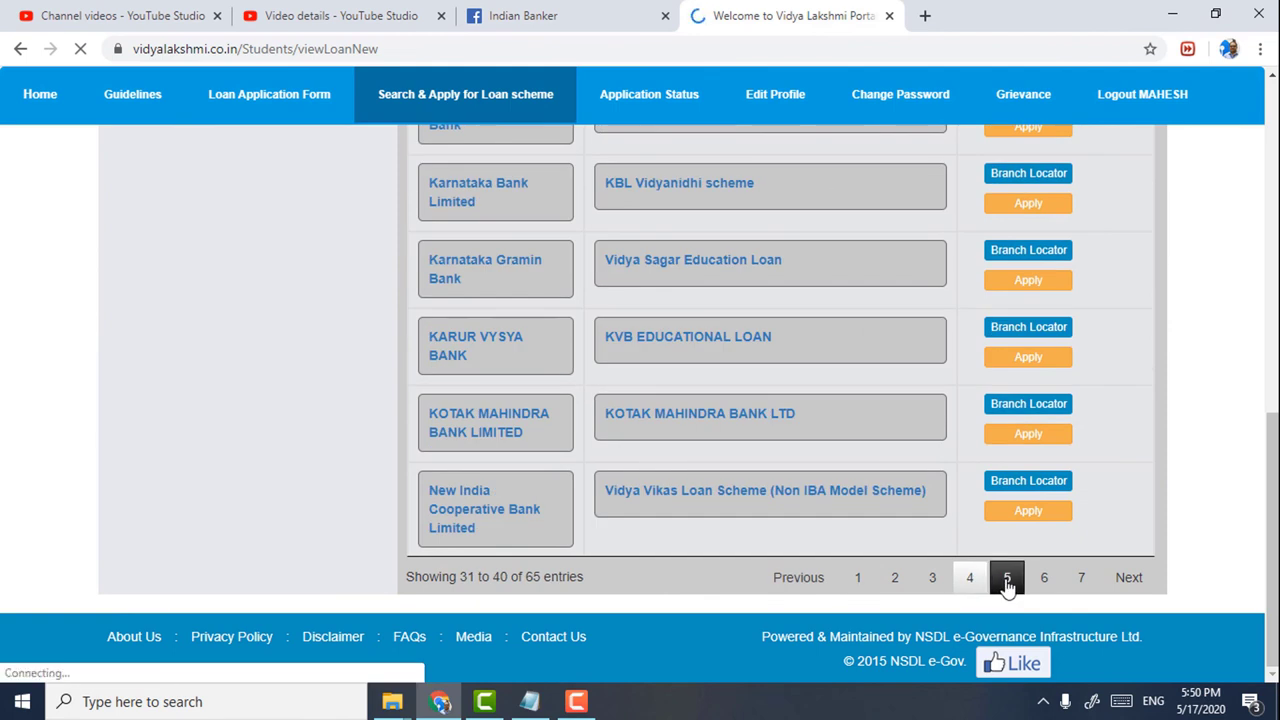
pyautogui.scroll(2, 841, 405)
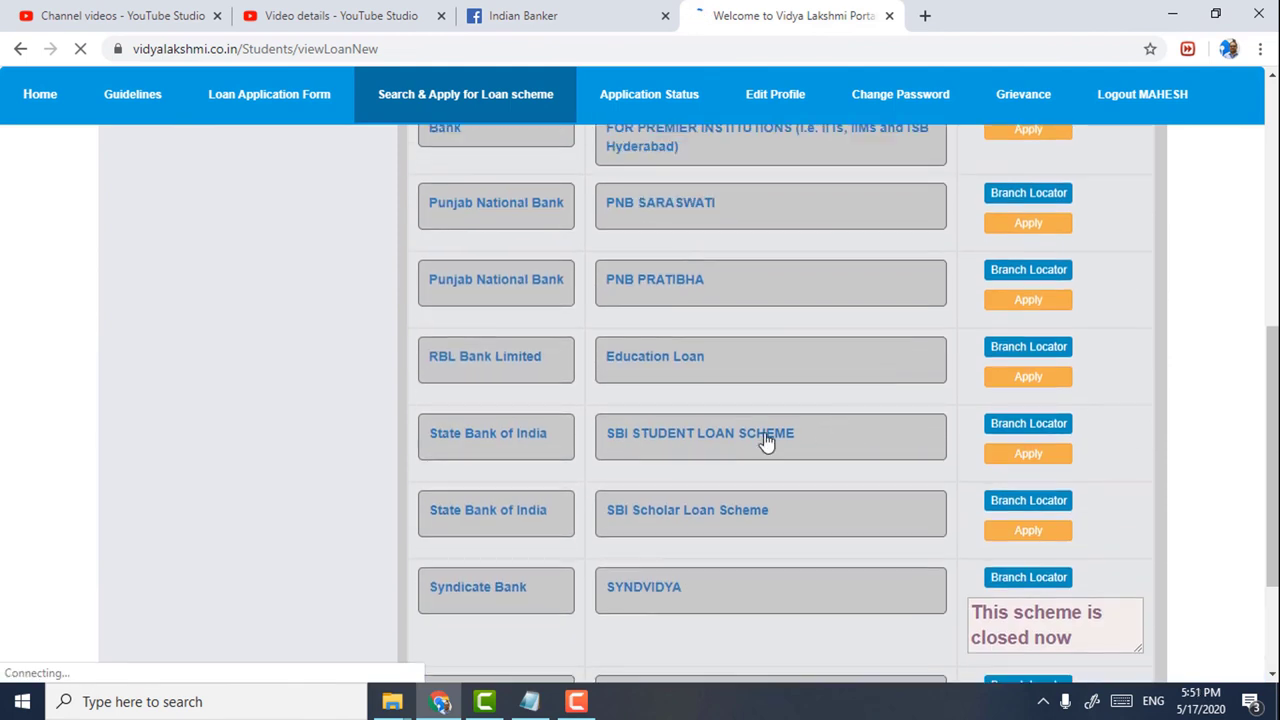
pyautogui.click(1028, 532)
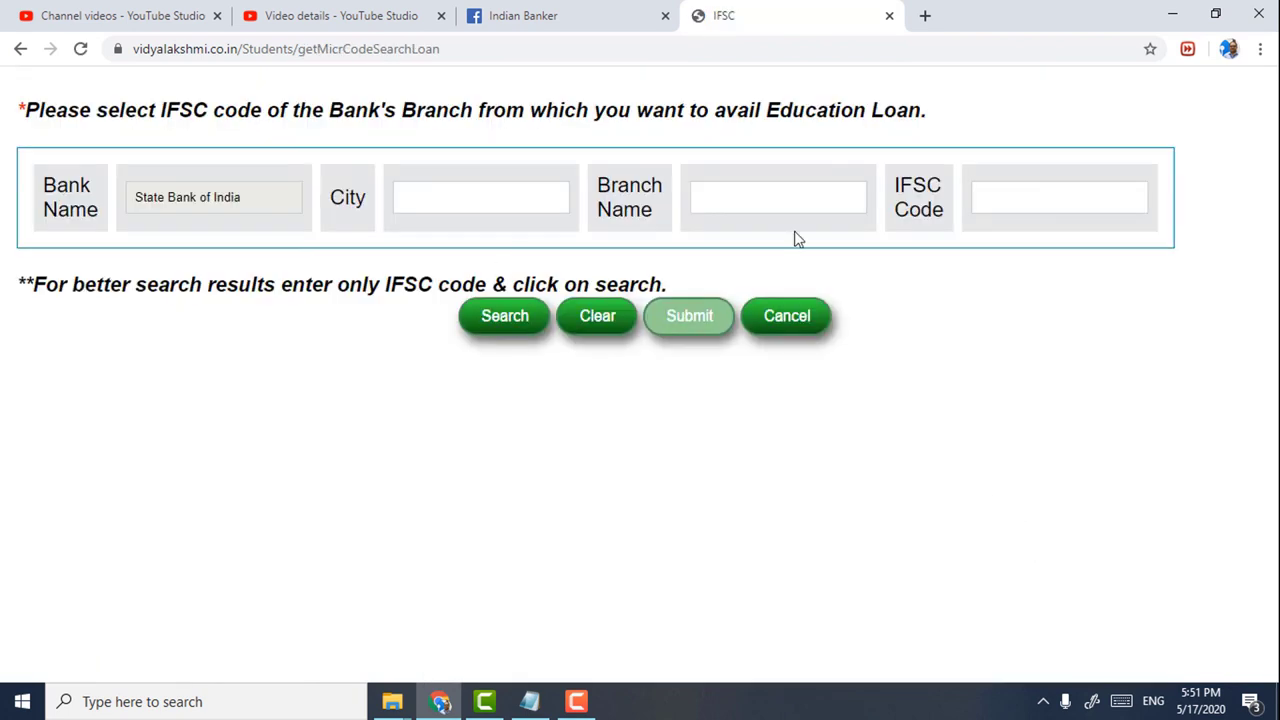
# - Look up the bank branch by IFSC code sbin0009956
pyautogui.click(1011, 197)
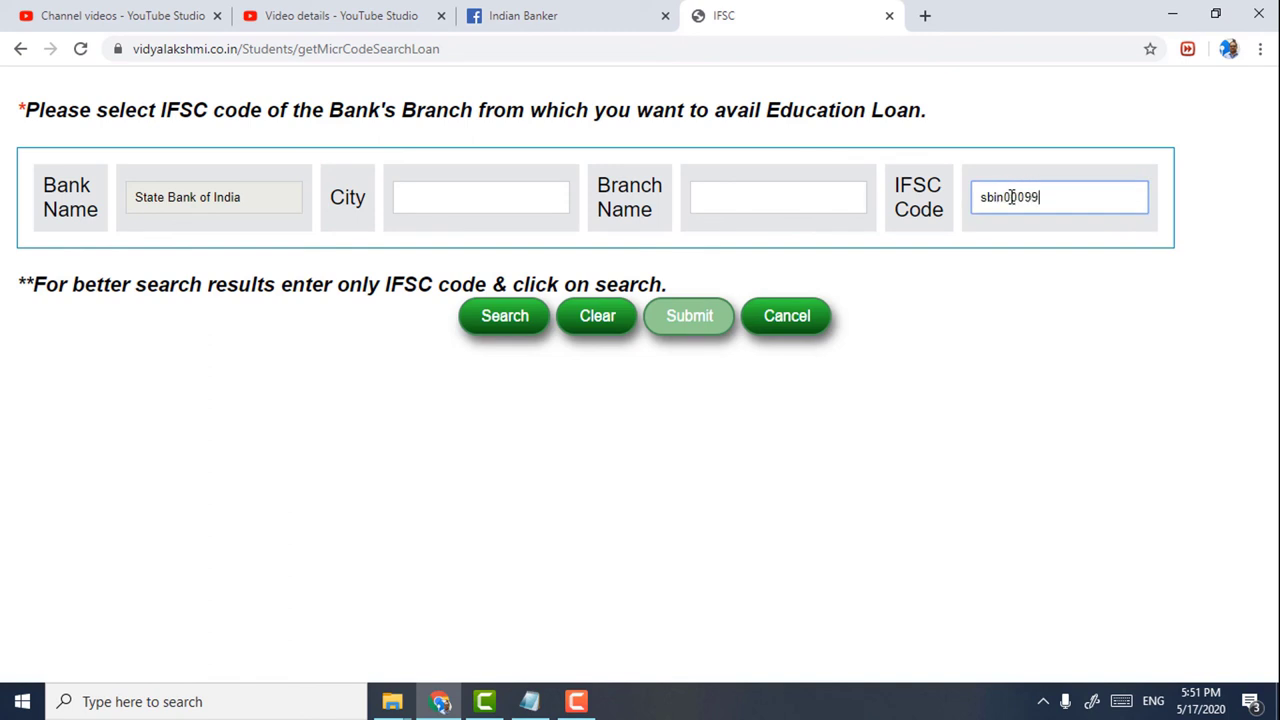
pyautogui.write('sbin0009956')
pyautogui.click(526, 321)
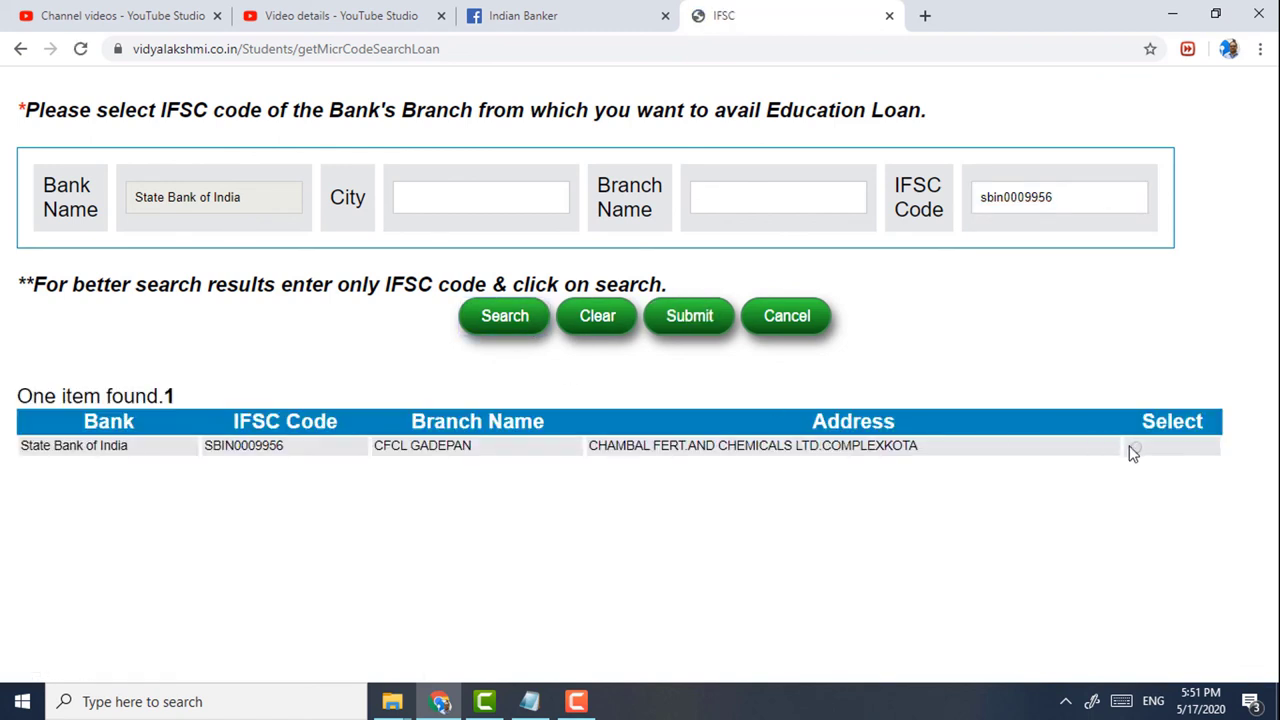
# - Choose the CFCL GADEPAN branch and submit the loan application, confirming the prompts
pyautogui.click(1137, 449)
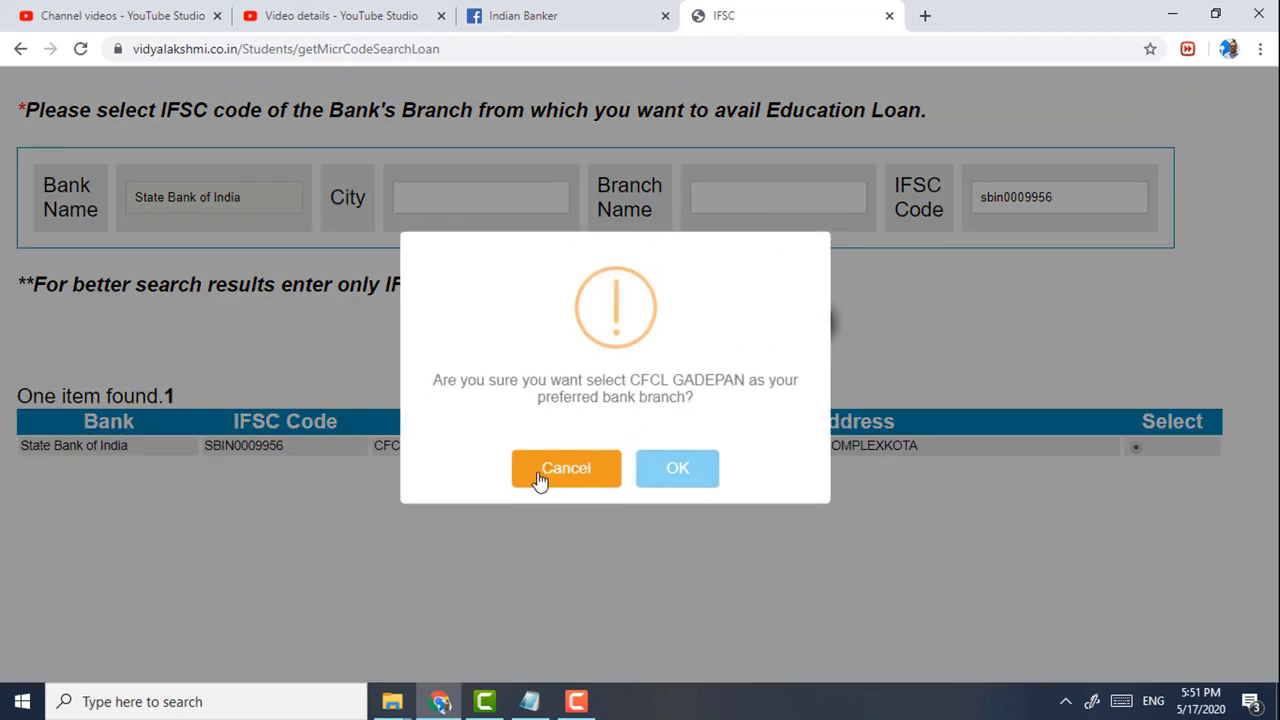
pyautogui.click(677, 470)
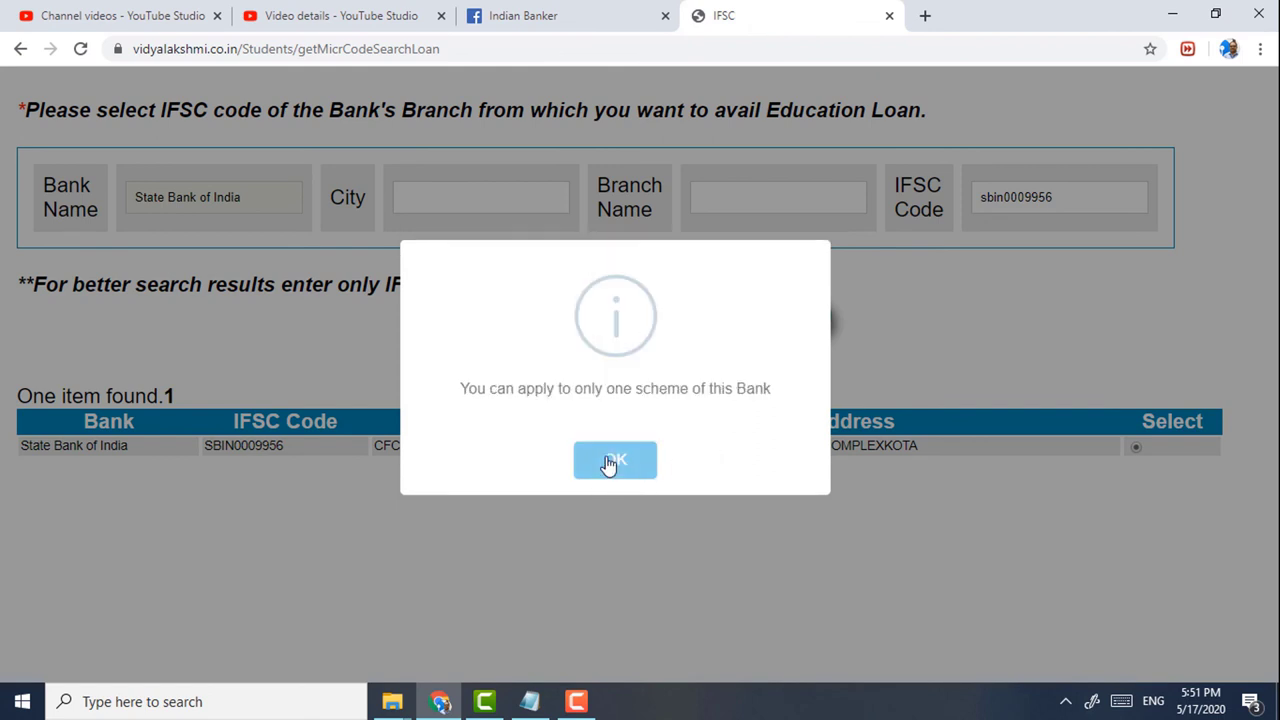
pyautogui.click(609, 463)
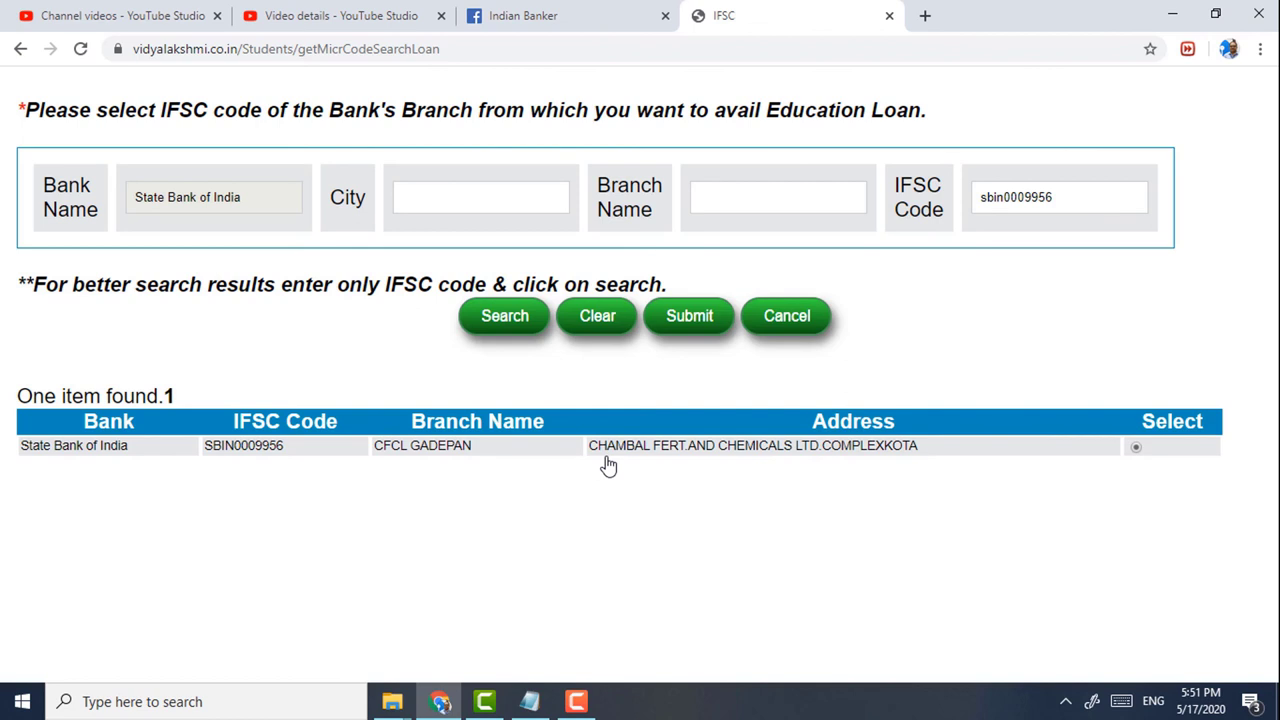
pyautogui.click(691, 316)
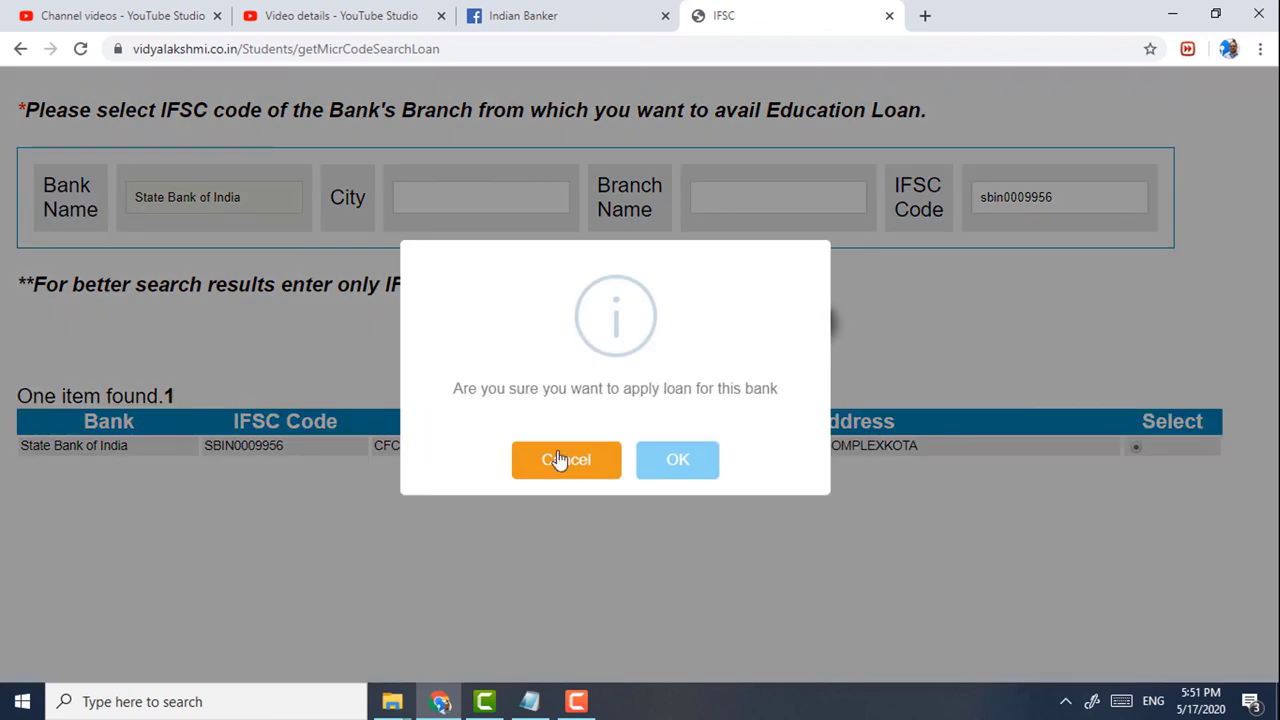
pyautogui.click(645, 462)
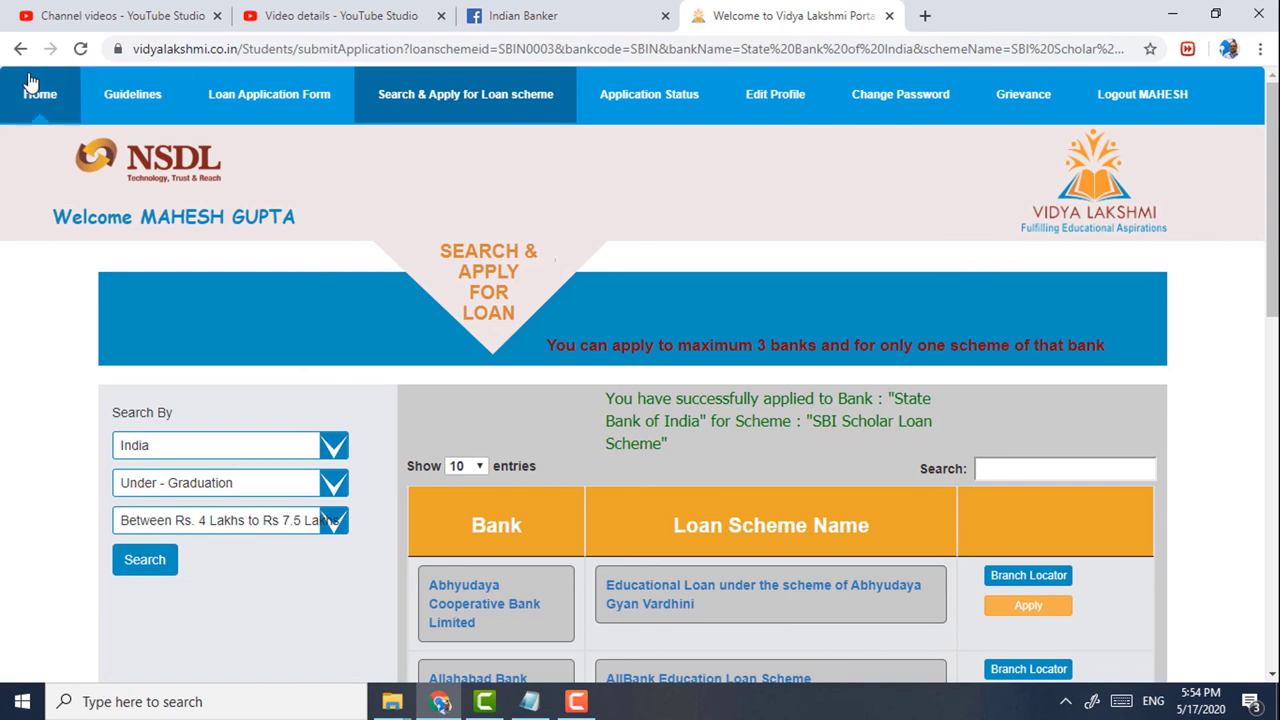
# - From Home, view Application Status showing the SBI Scholar Loan Scheme application as Submitted
pyautogui.click(37, 104)
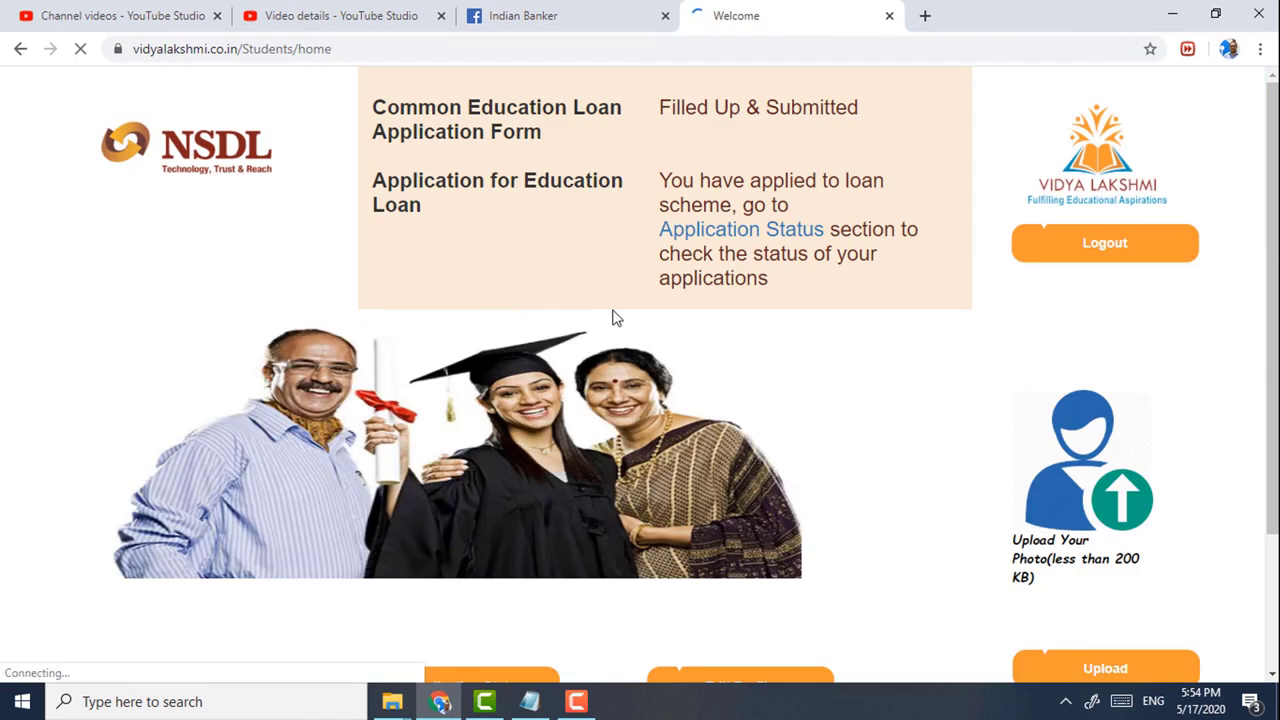
pyautogui.click(750, 232)
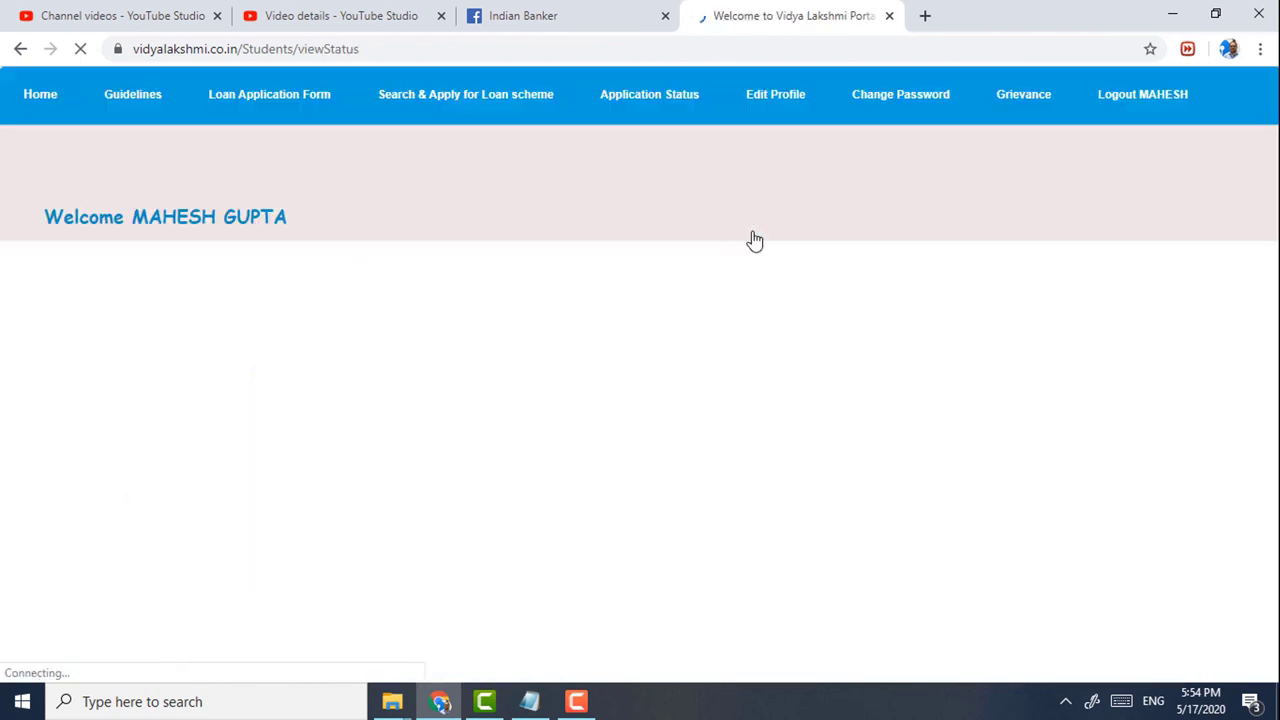
pyautogui.scroll(-1, 750, 244)
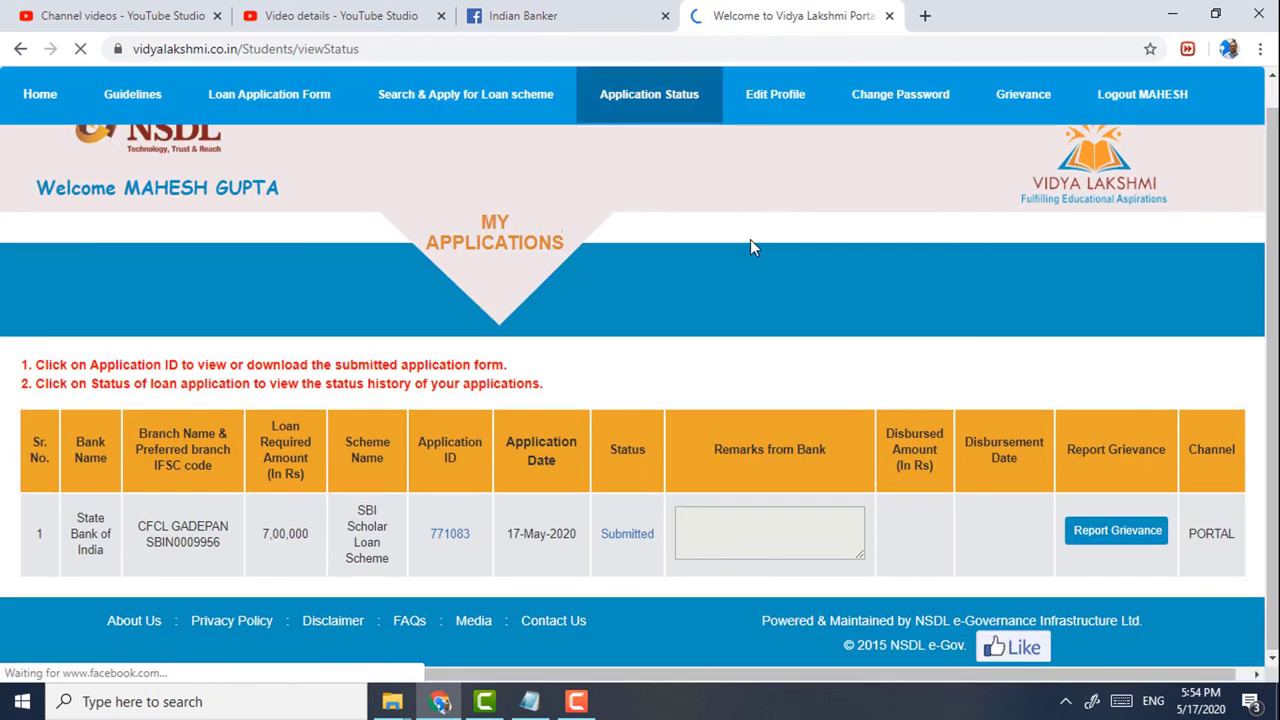